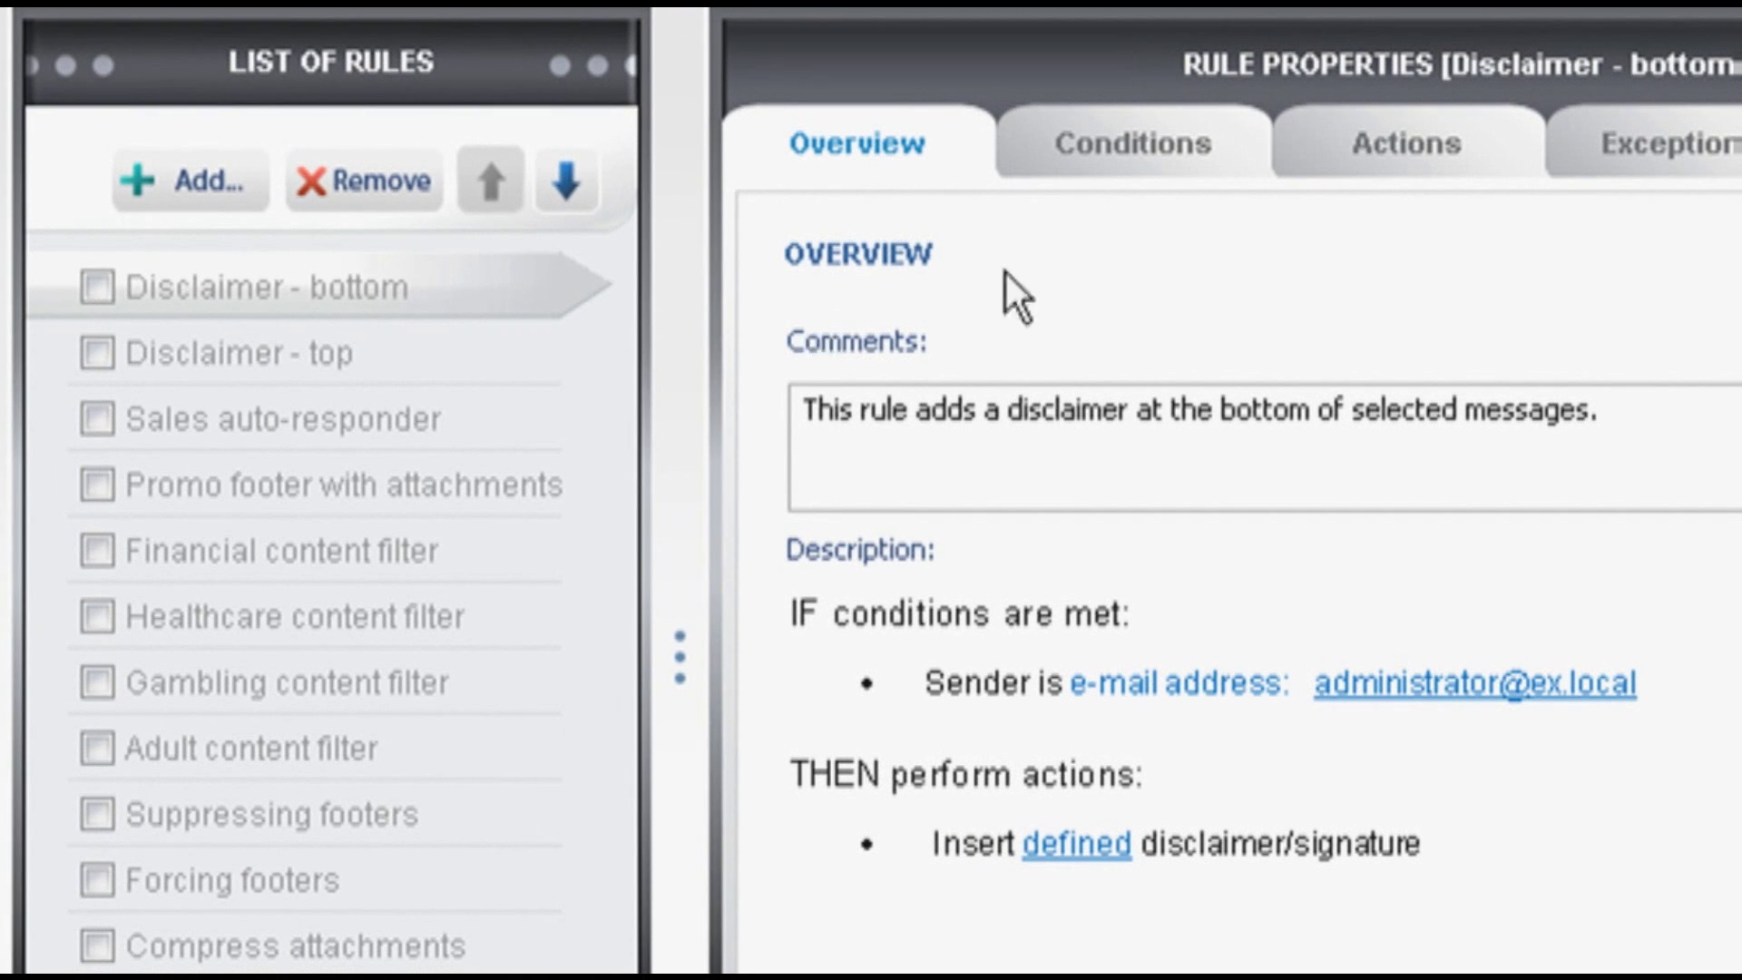
# - Select the Disclaimer - bottom rule to see its sender condition and disclaimer action
pyautogui.click(1155, 144)
# - Review the Disclaimer - bottom rule's Actions, Exceptions and Options tabs, then return to Overview
pyautogui.click(1234, 158)
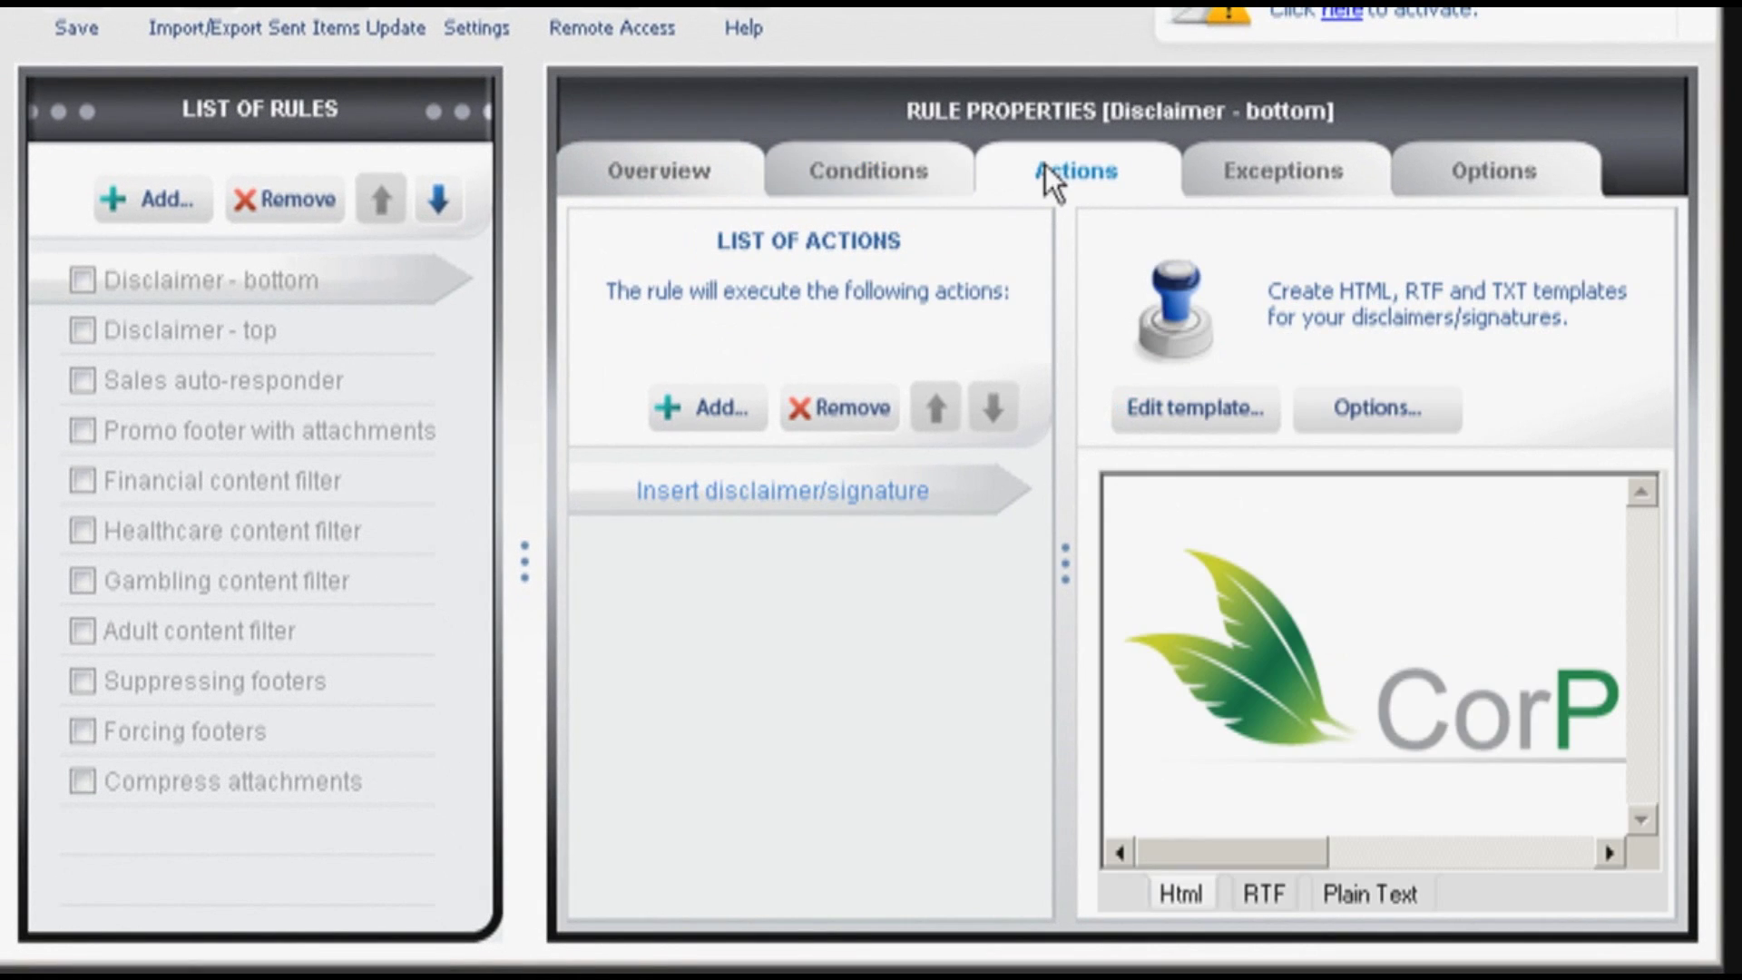
pyautogui.click(1278, 187)
pyautogui.click(1502, 182)
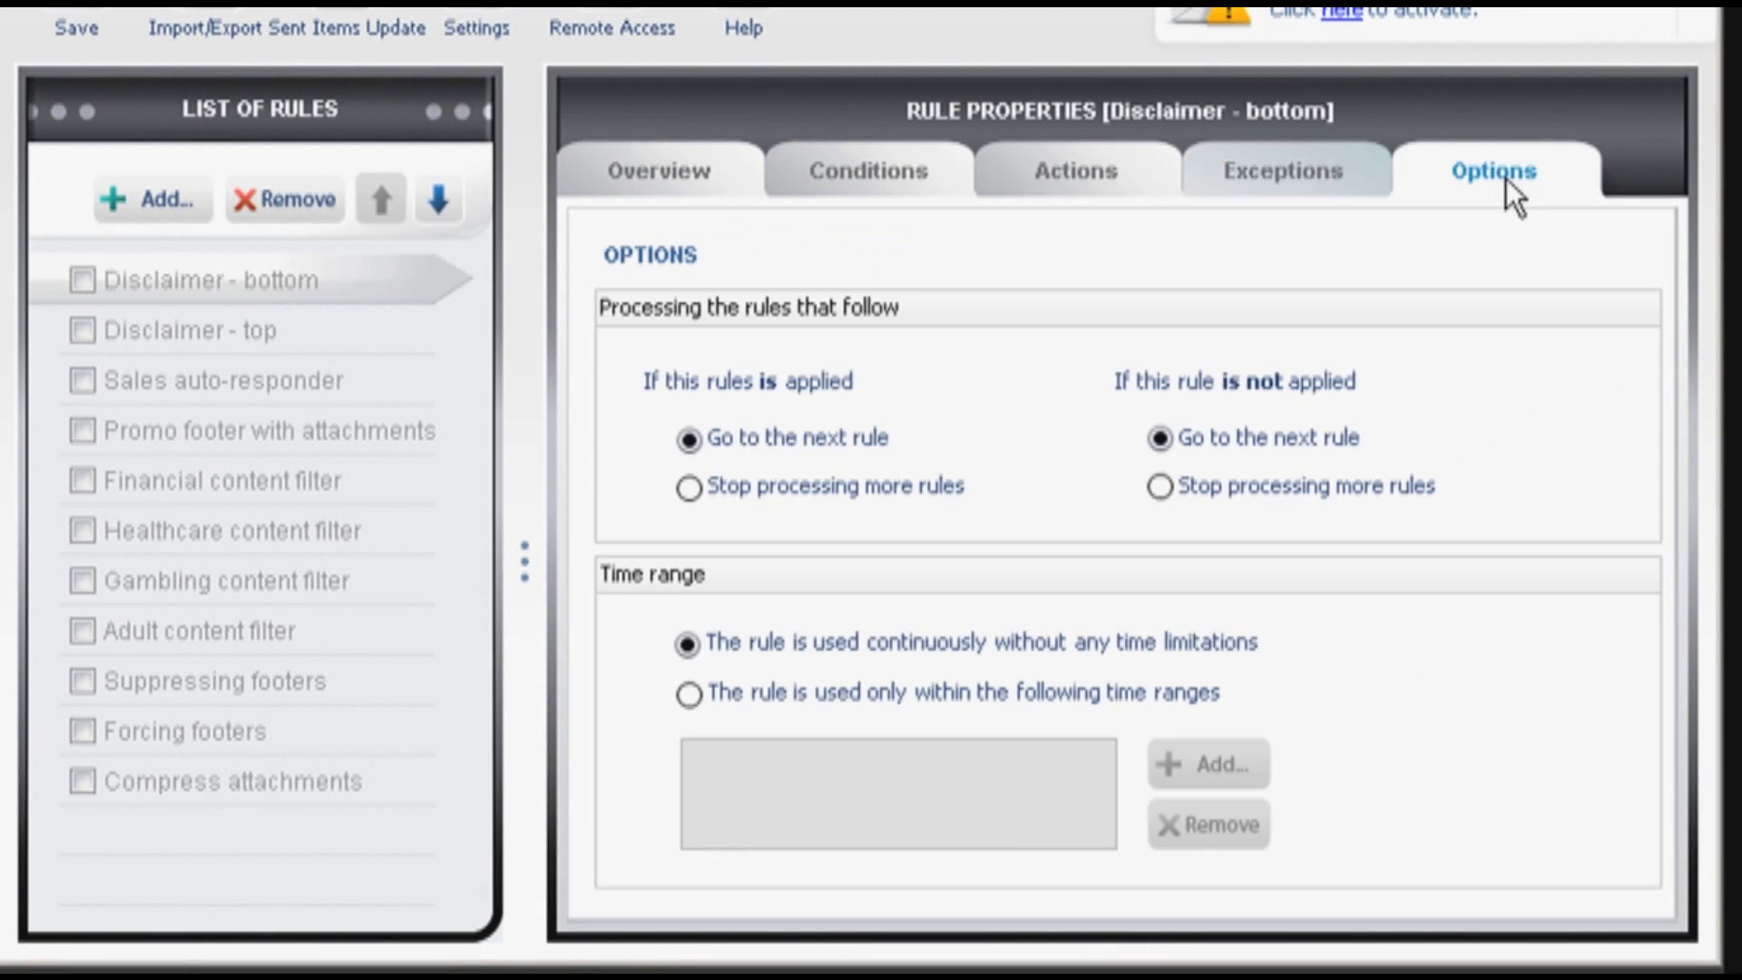
pyautogui.click(691, 169)
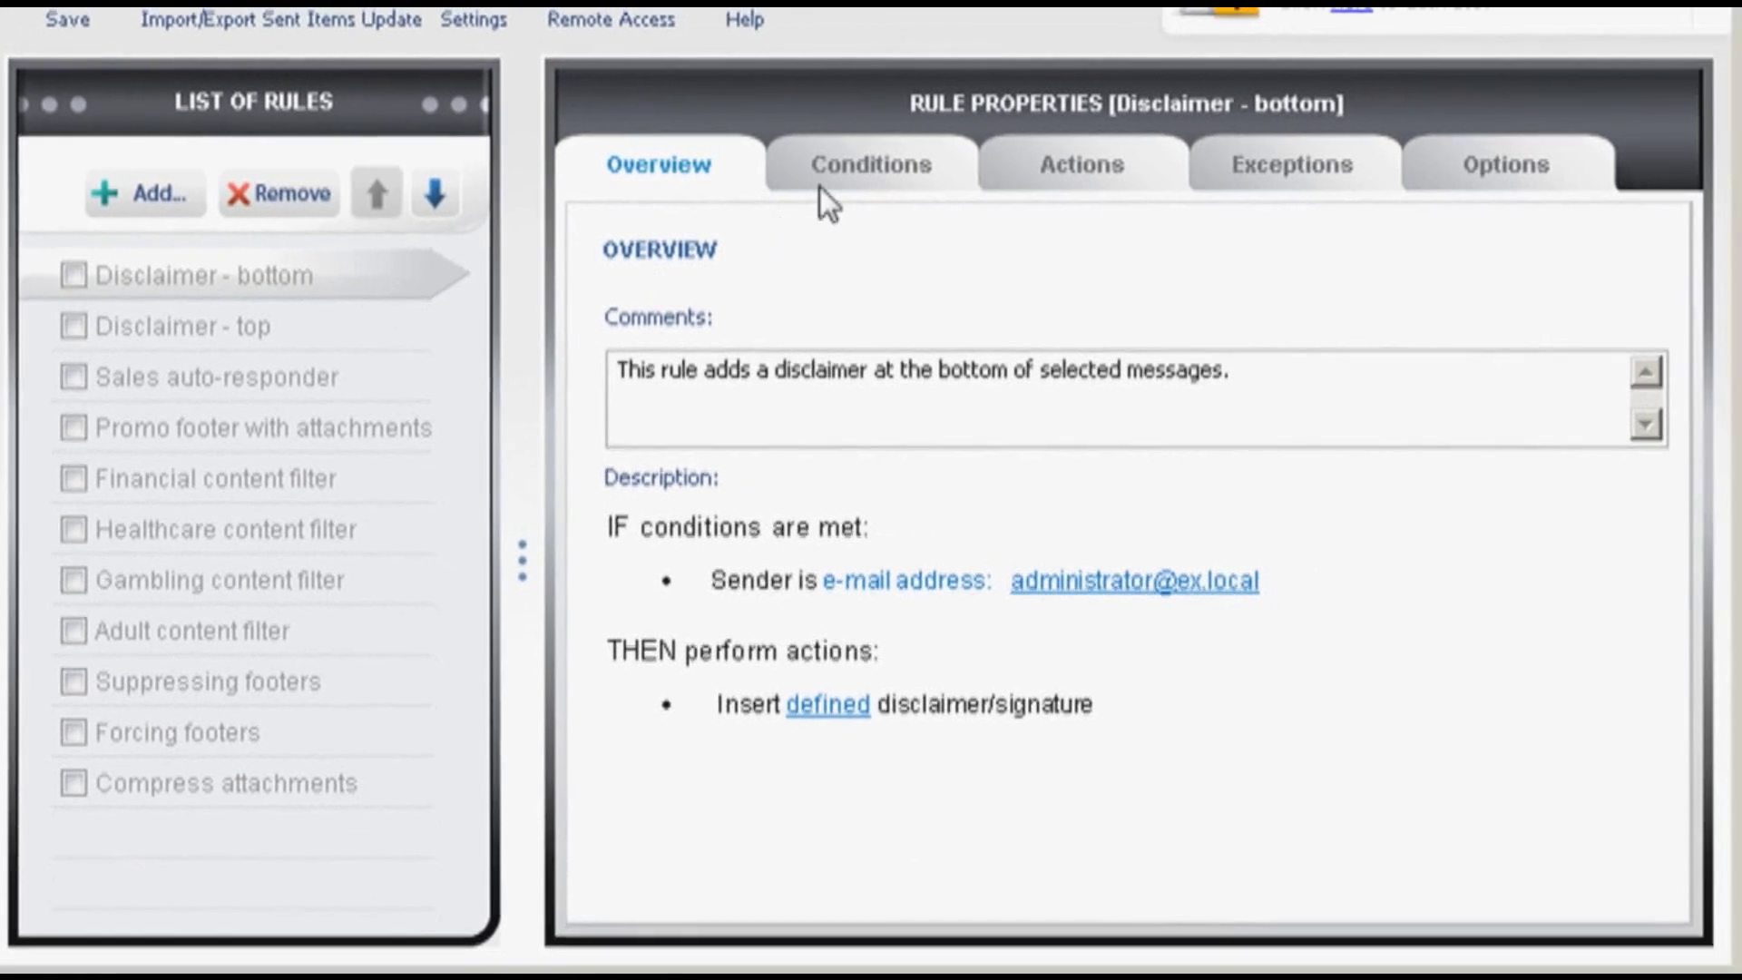
# - Preview its signature template, then bring up the Disclaimer - top and Sales auto-responder rules
pyautogui.click(1054, 171)
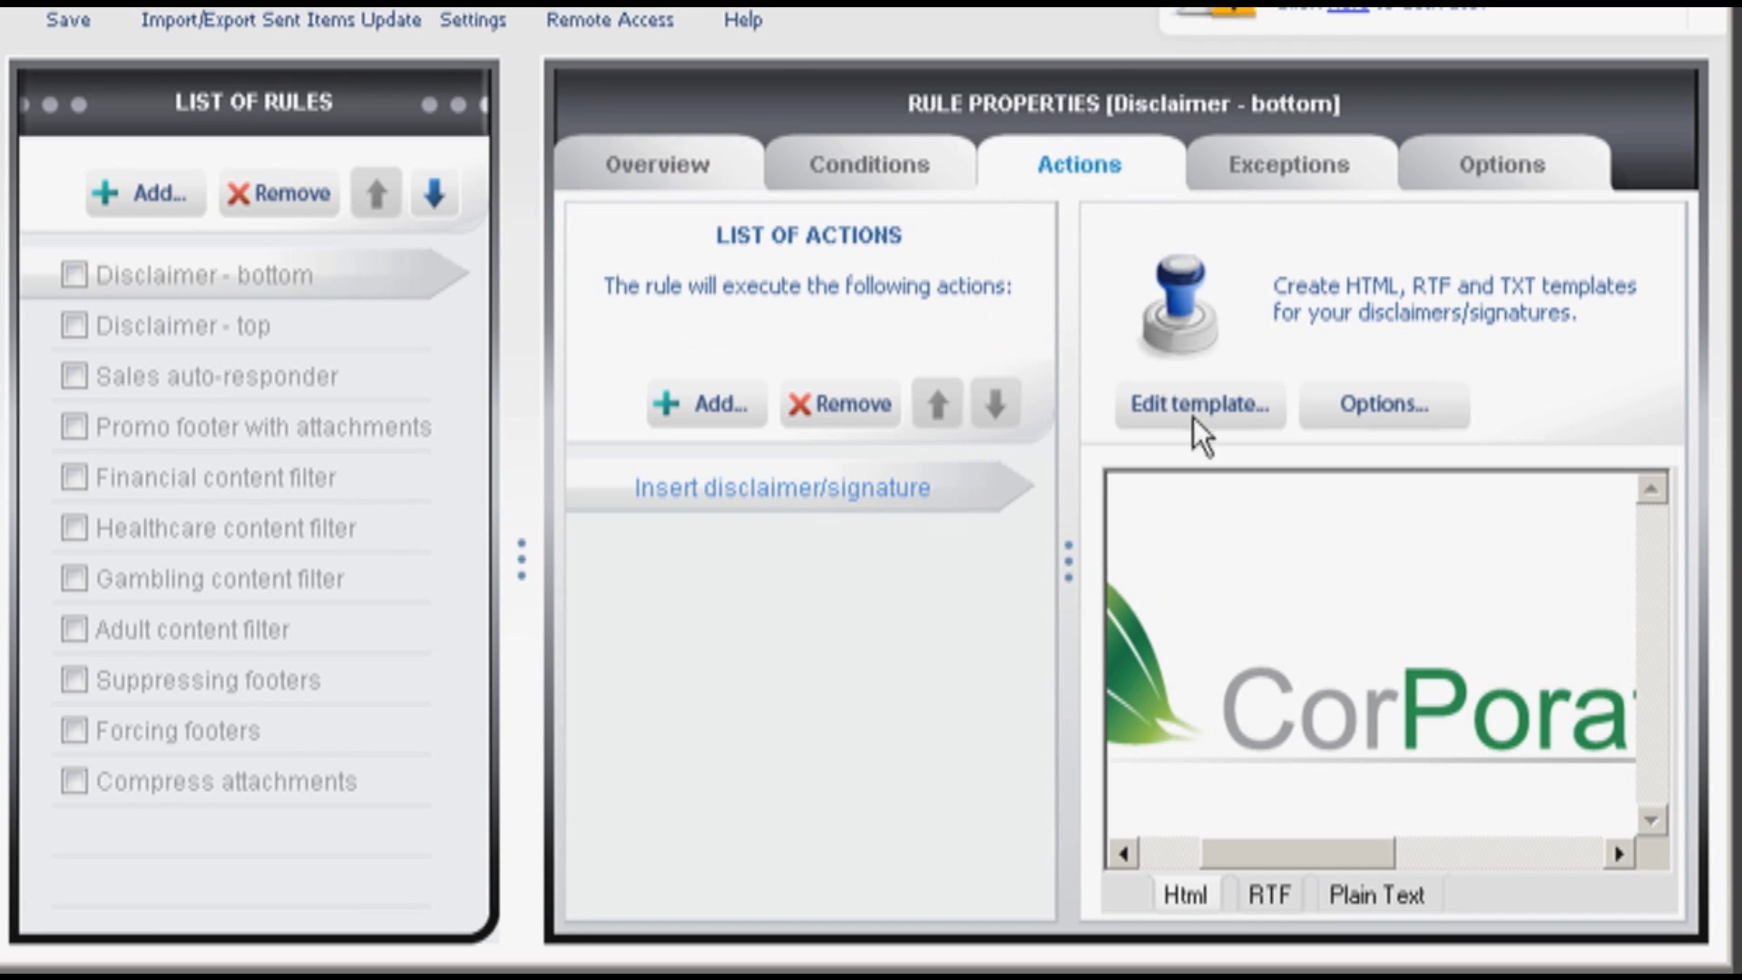
pyautogui.click(332, 325)
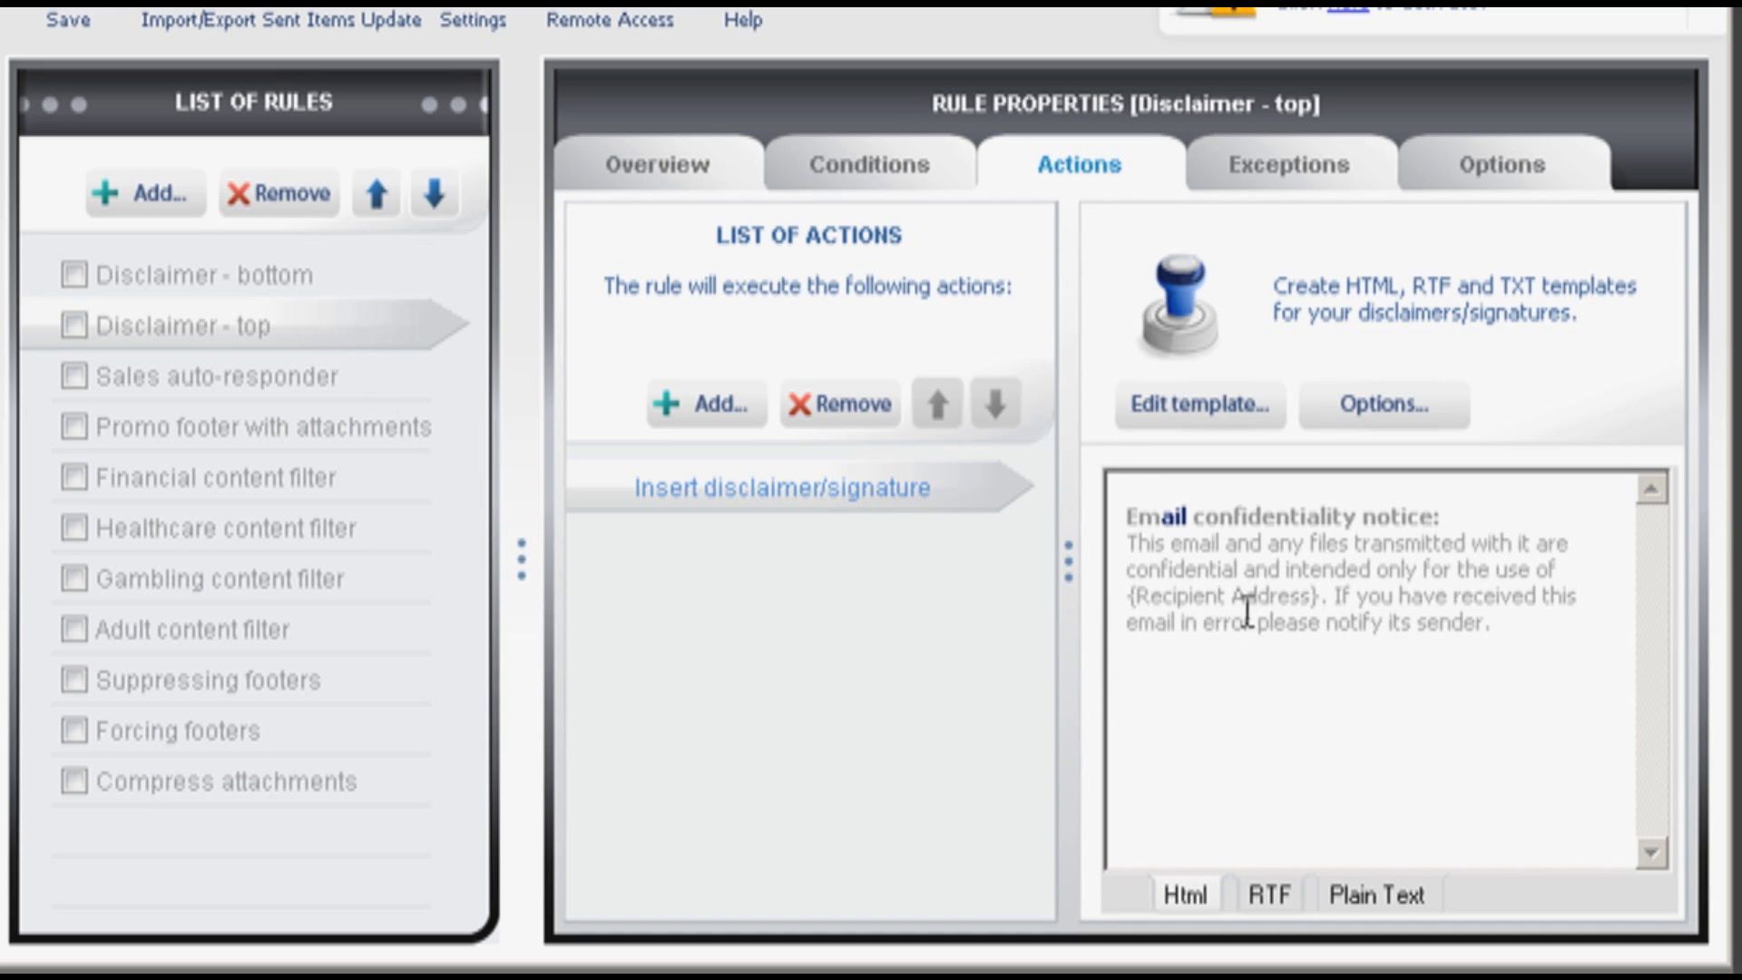
pyautogui.click(252, 381)
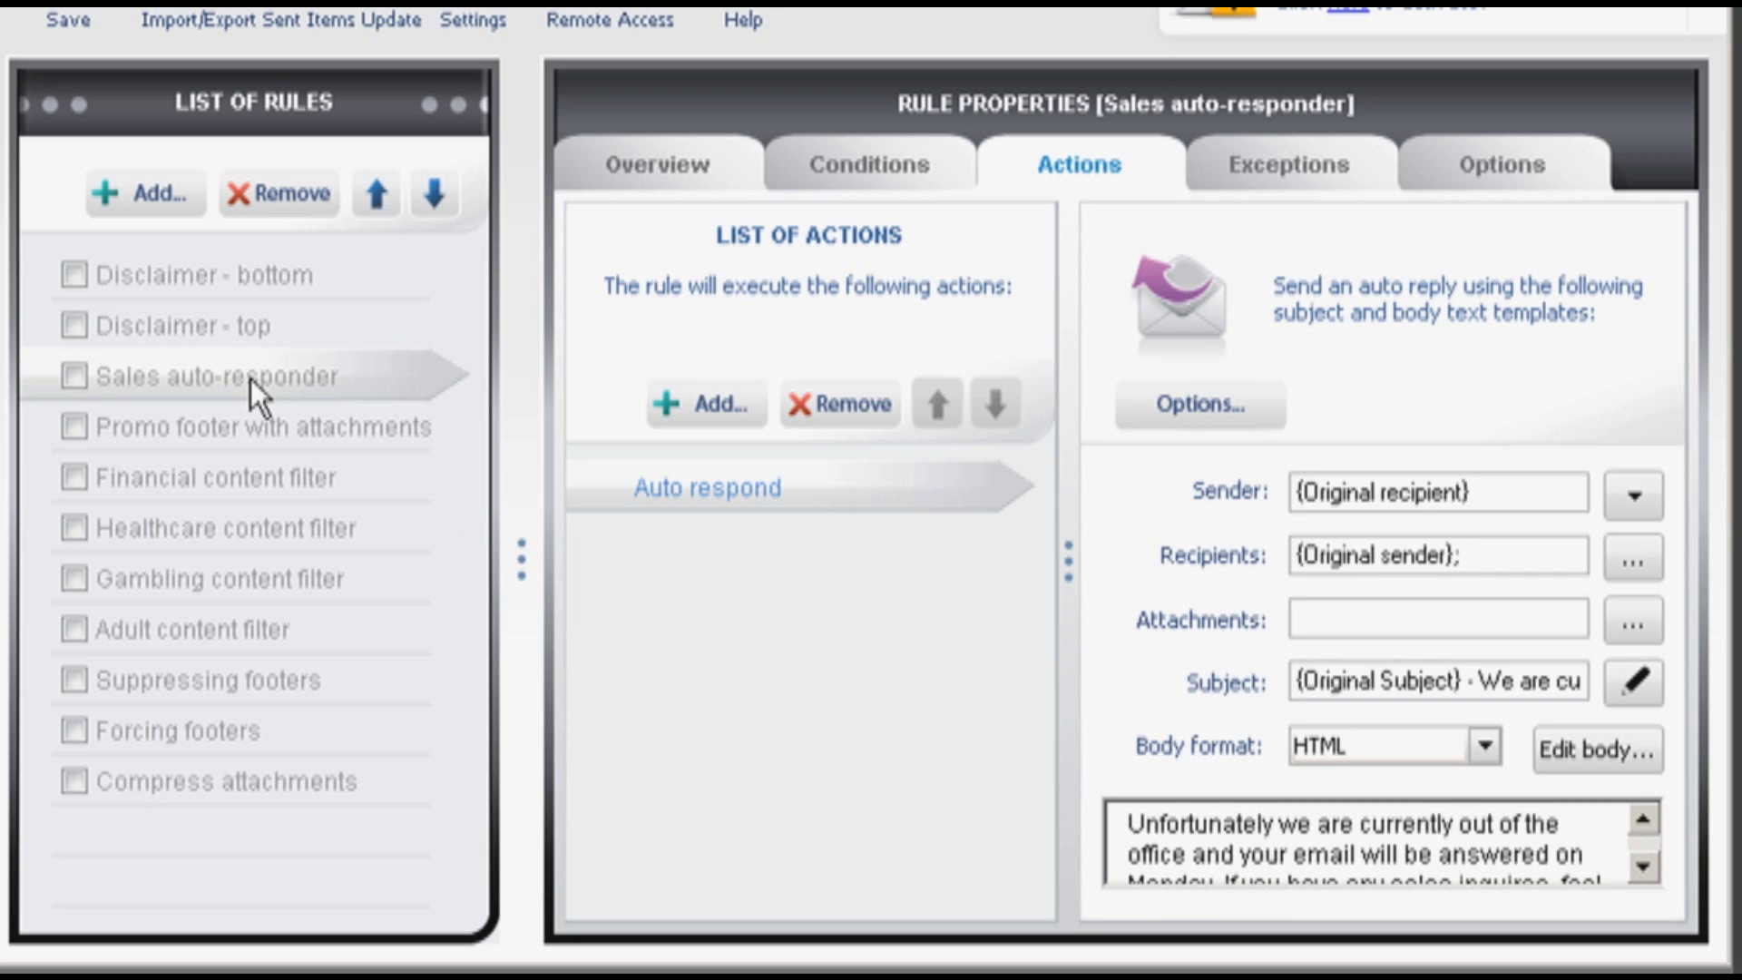
# - Check the Sales auto-responder's message-direction conditions and auto-reply, then open Promo footer with attachments
pyautogui.click(871, 165)
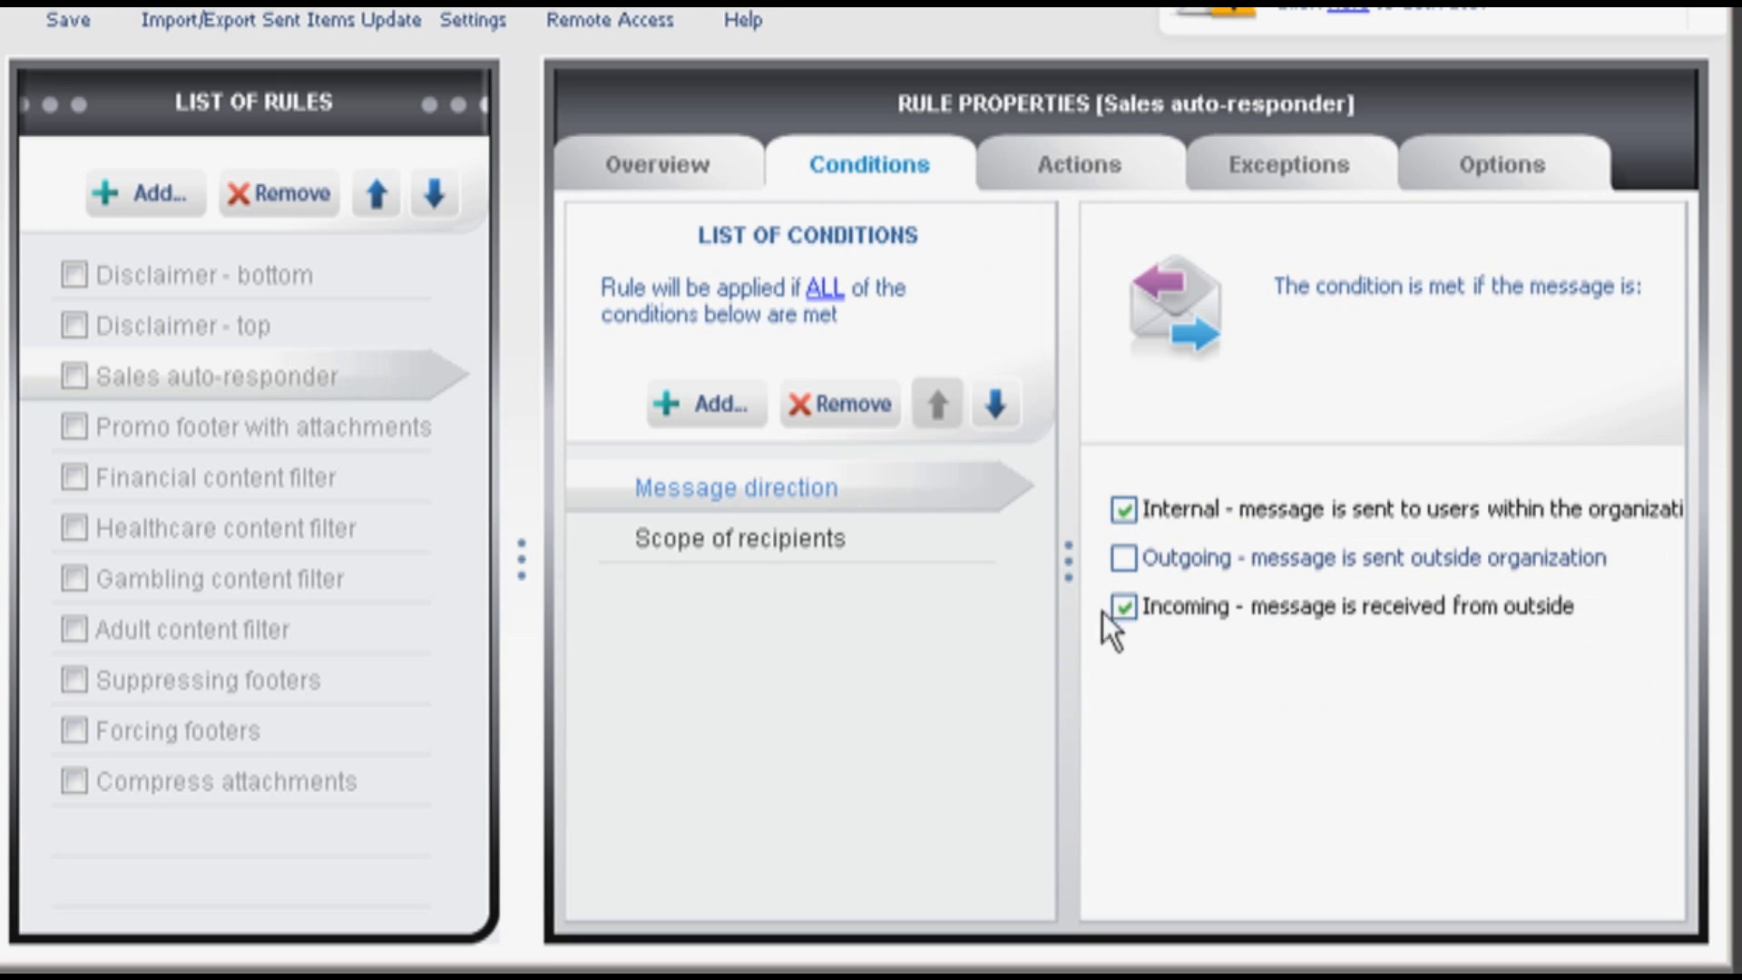
pyautogui.click(1069, 166)
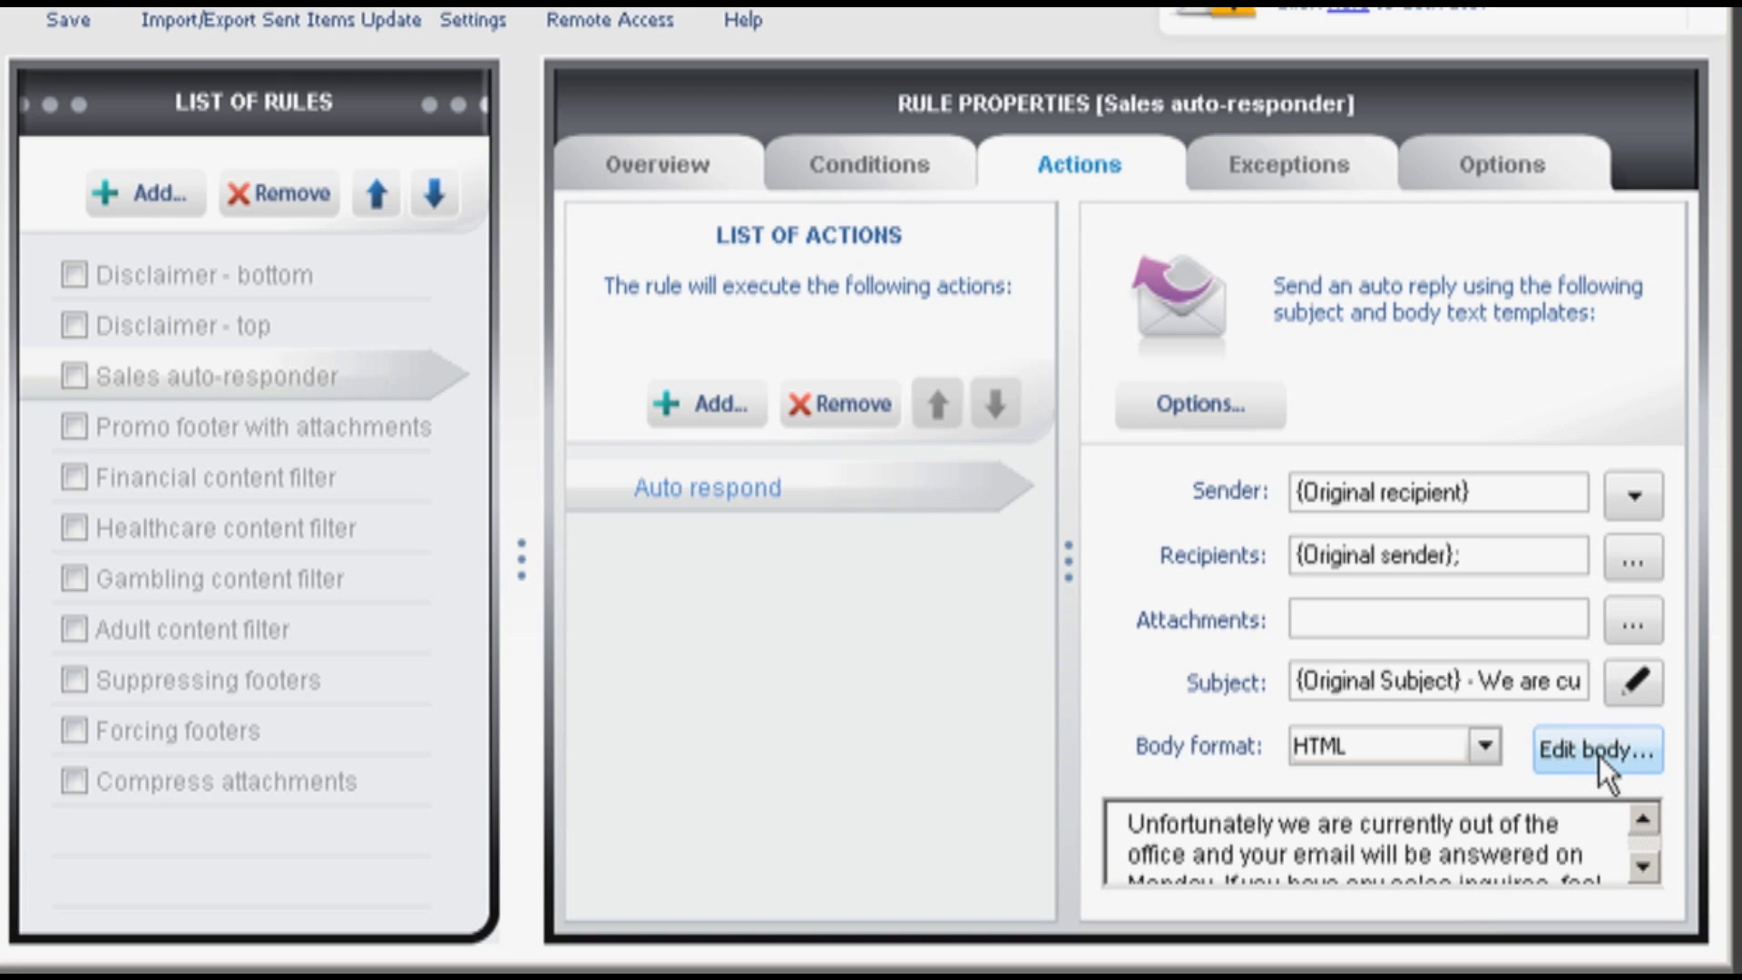
pyautogui.click(297, 430)
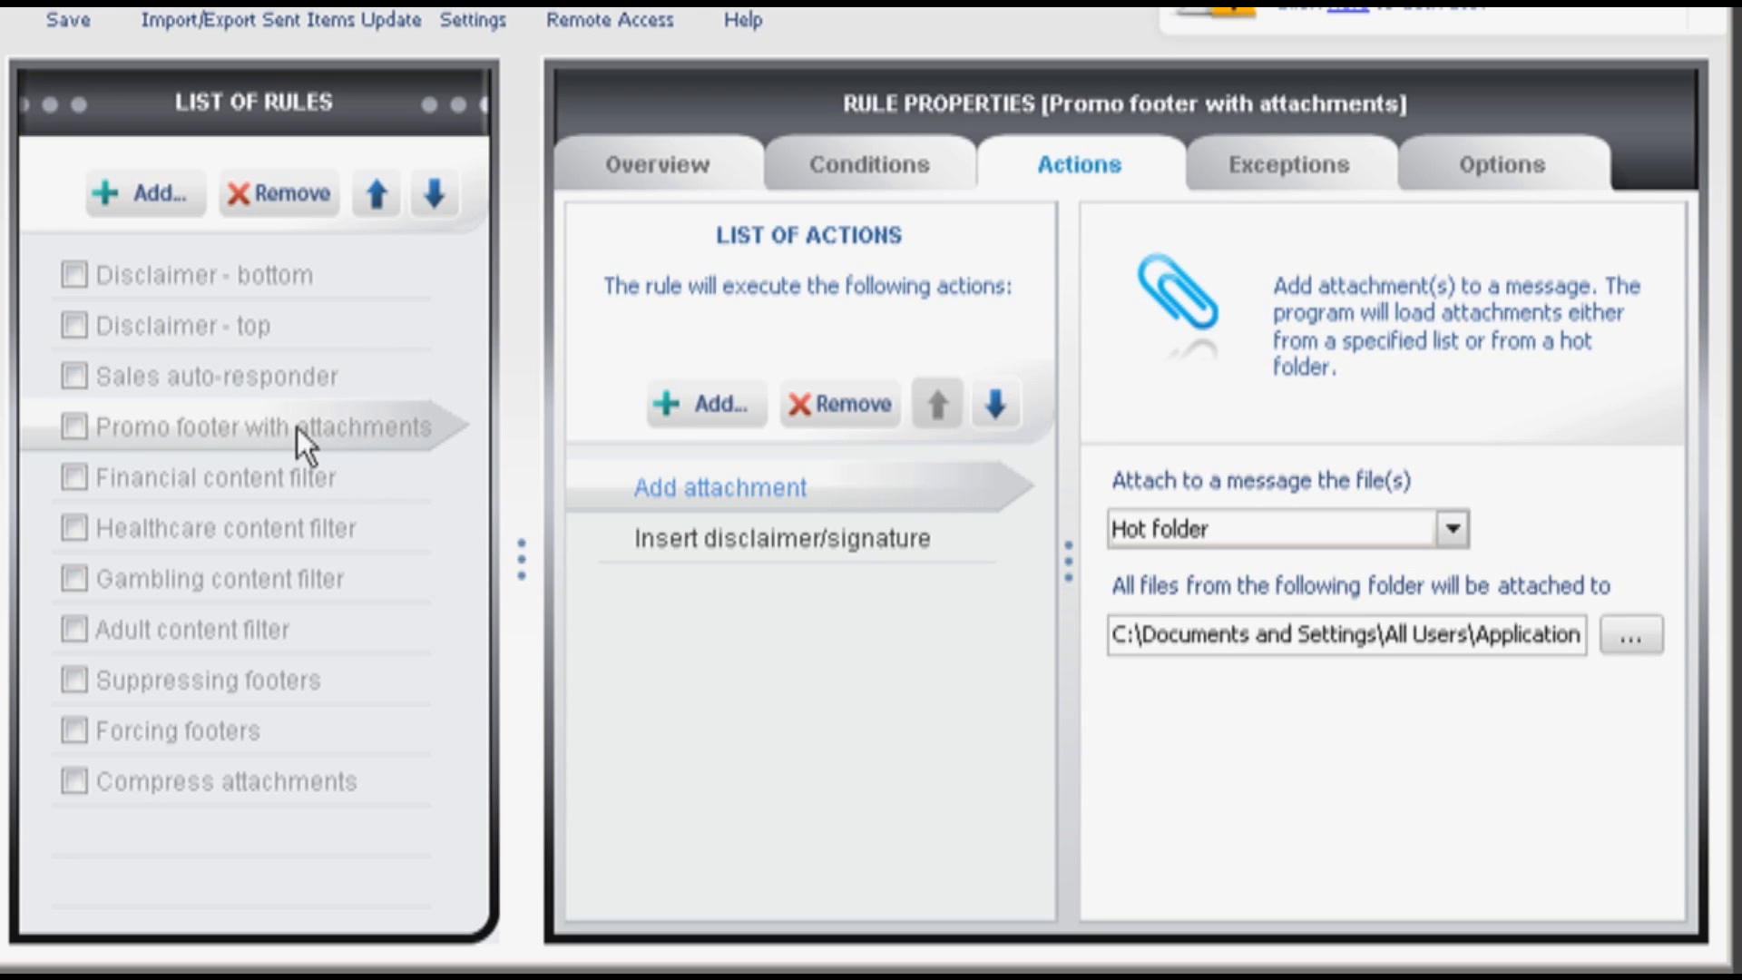
pyautogui.click(786, 541)
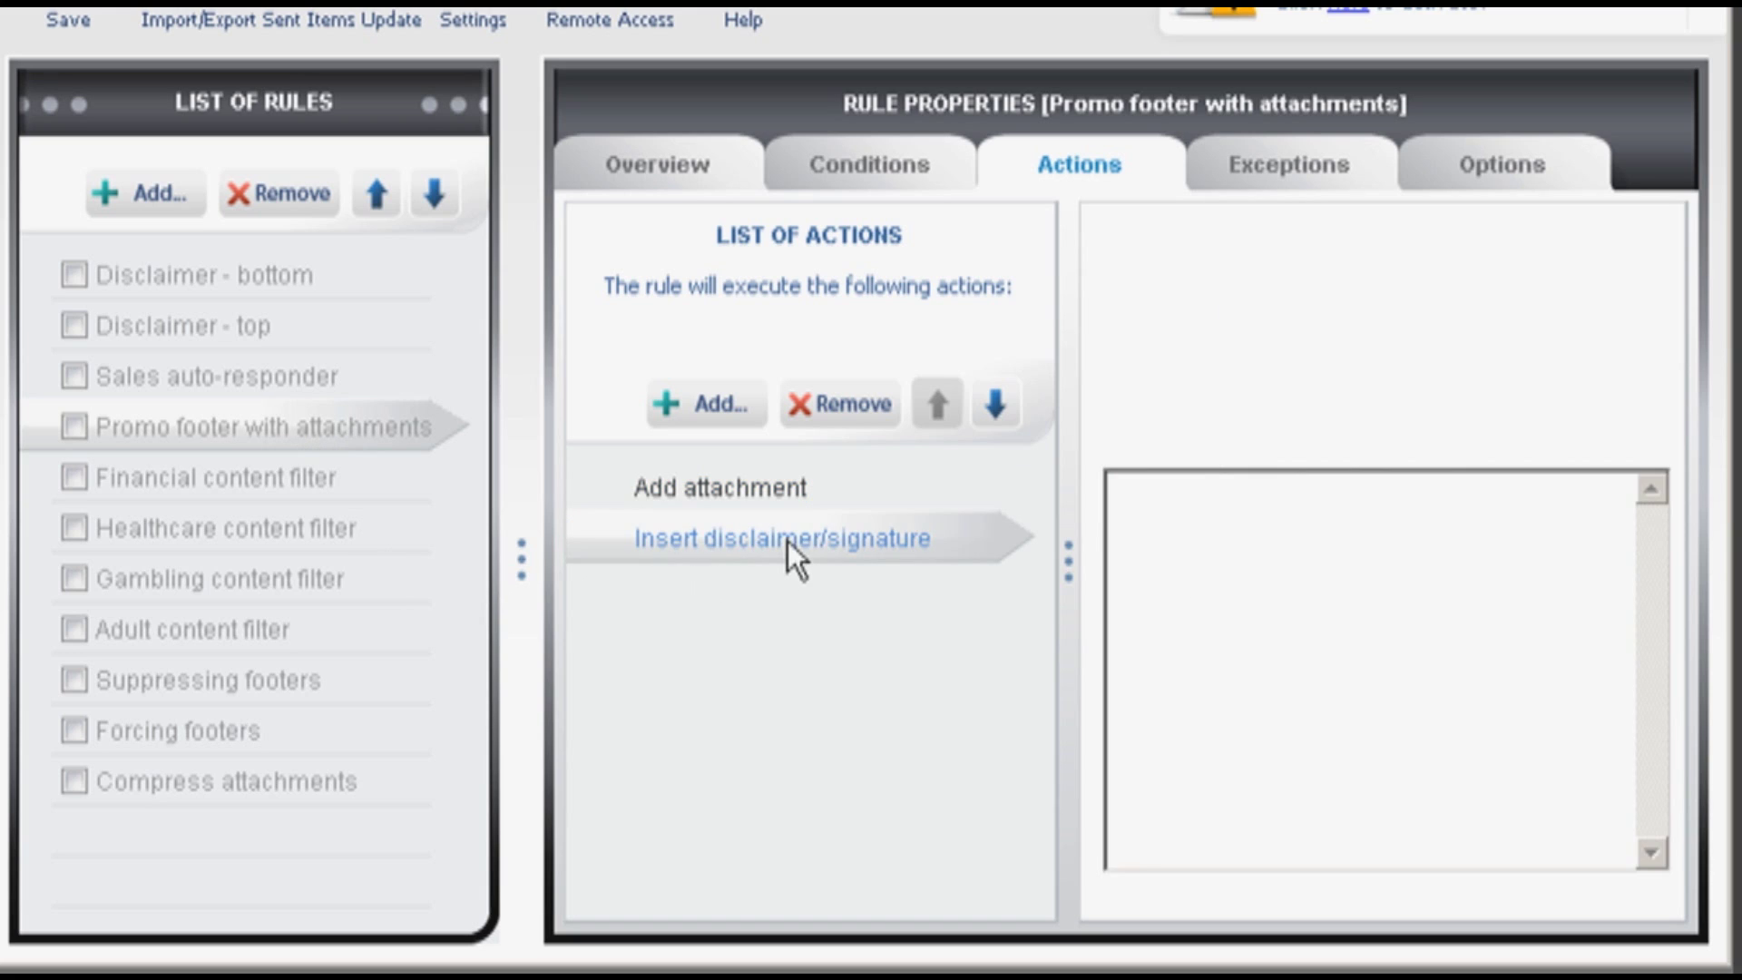
pyautogui.click(713, 489)
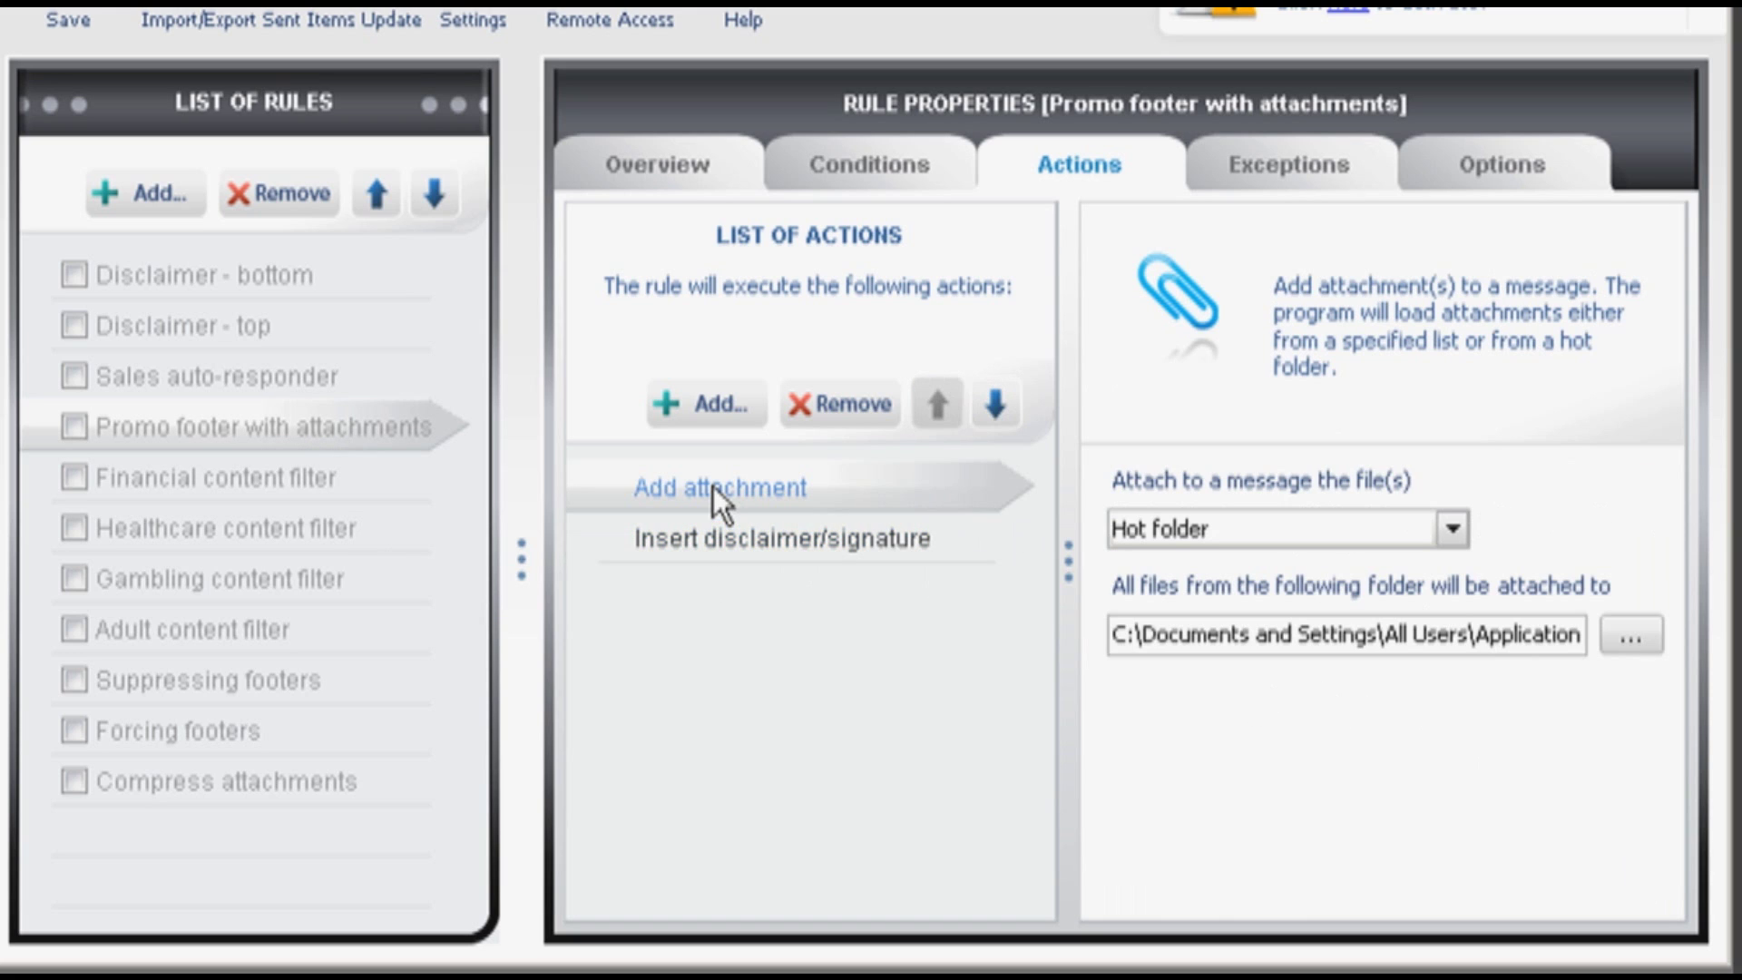
pyautogui.moveTo(1125, 632); pyautogui.dragTo(1402, 635)
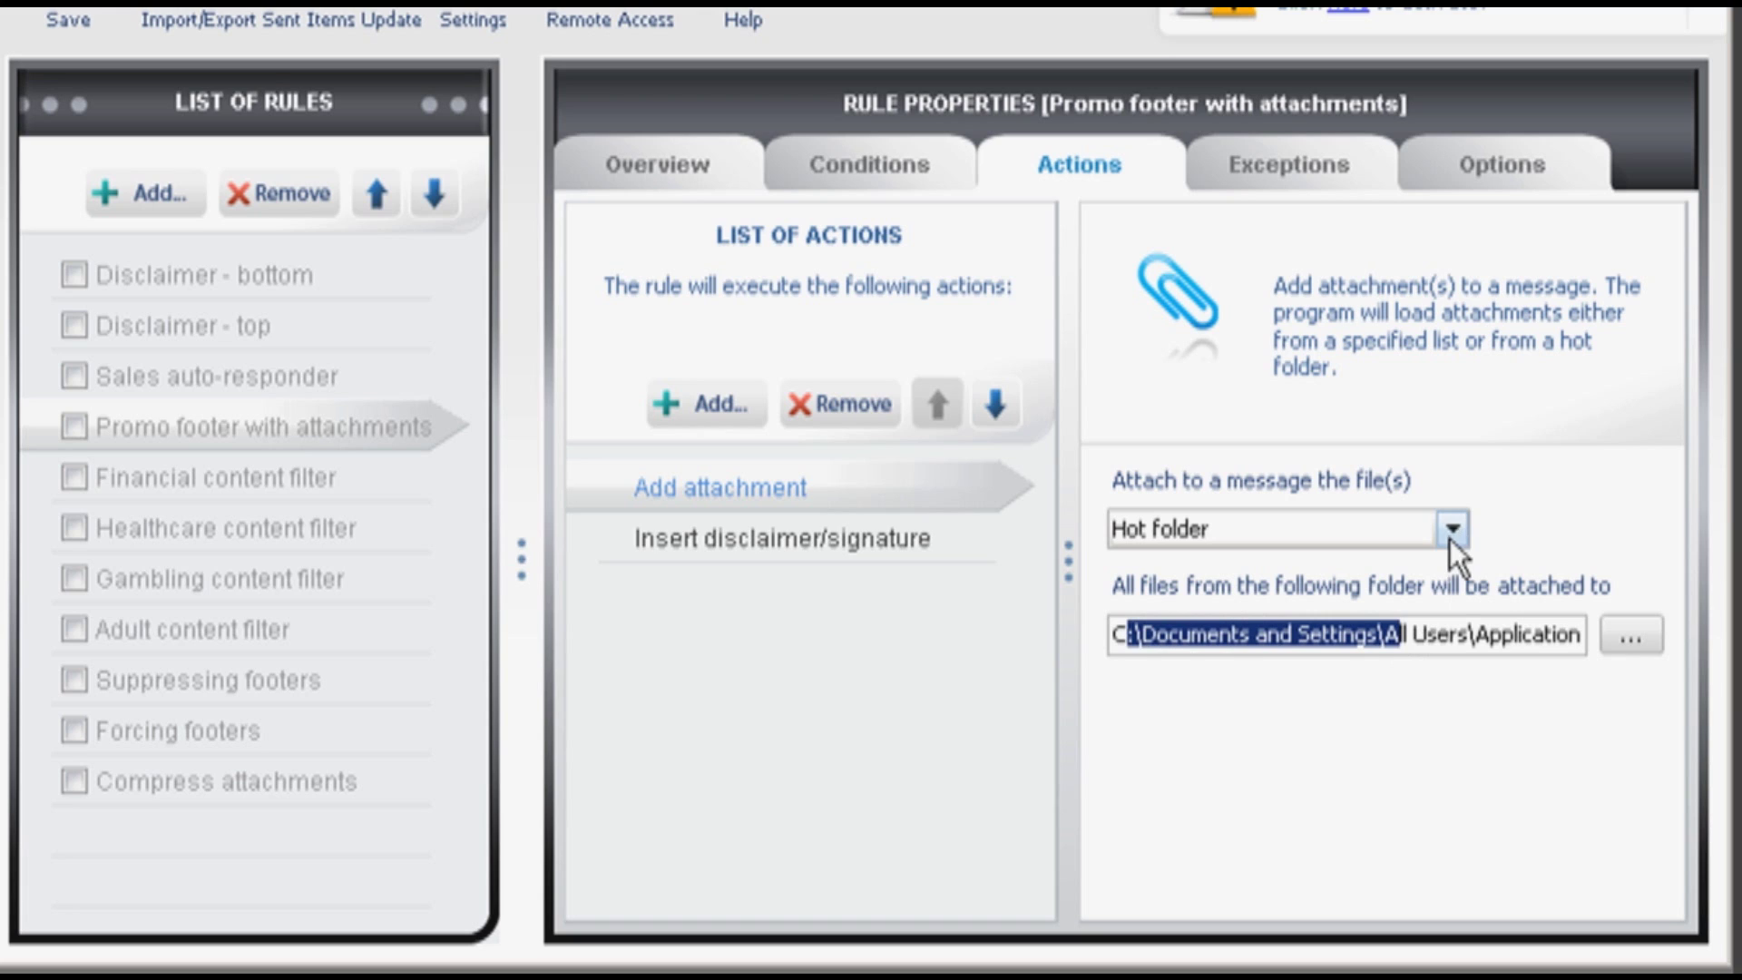
pyautogui.click(1452, 534)
pyautogui.click(1500, 530)
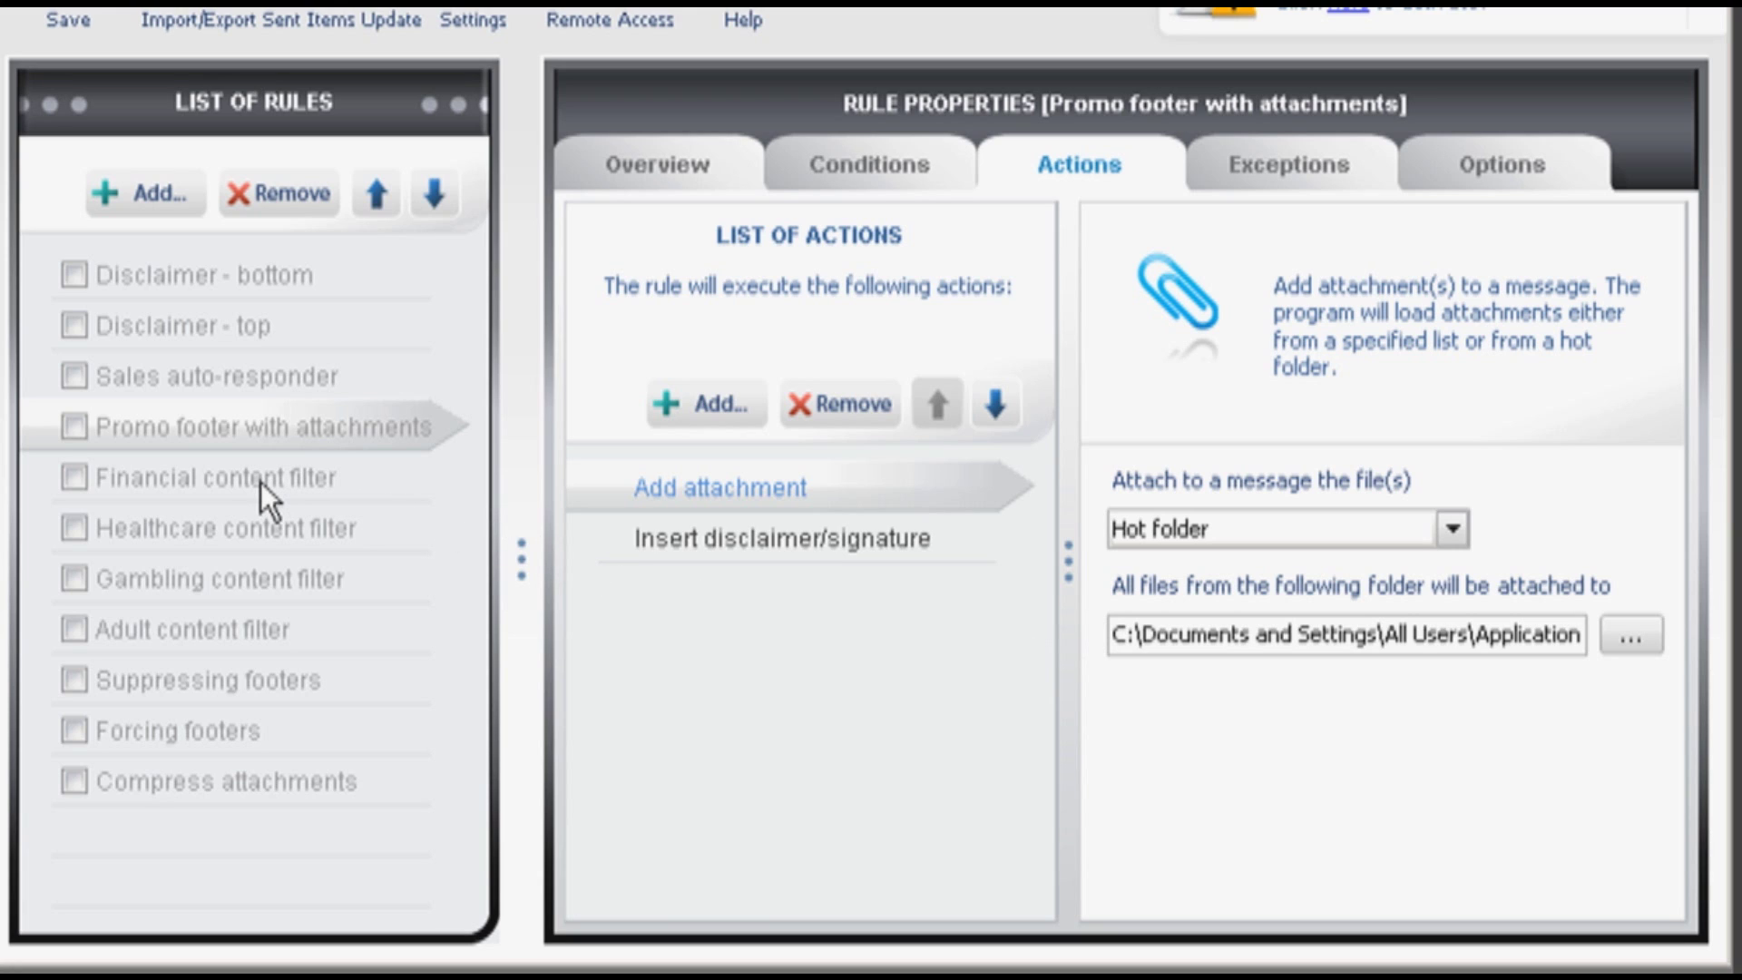
pyautogui.click(192, 475)
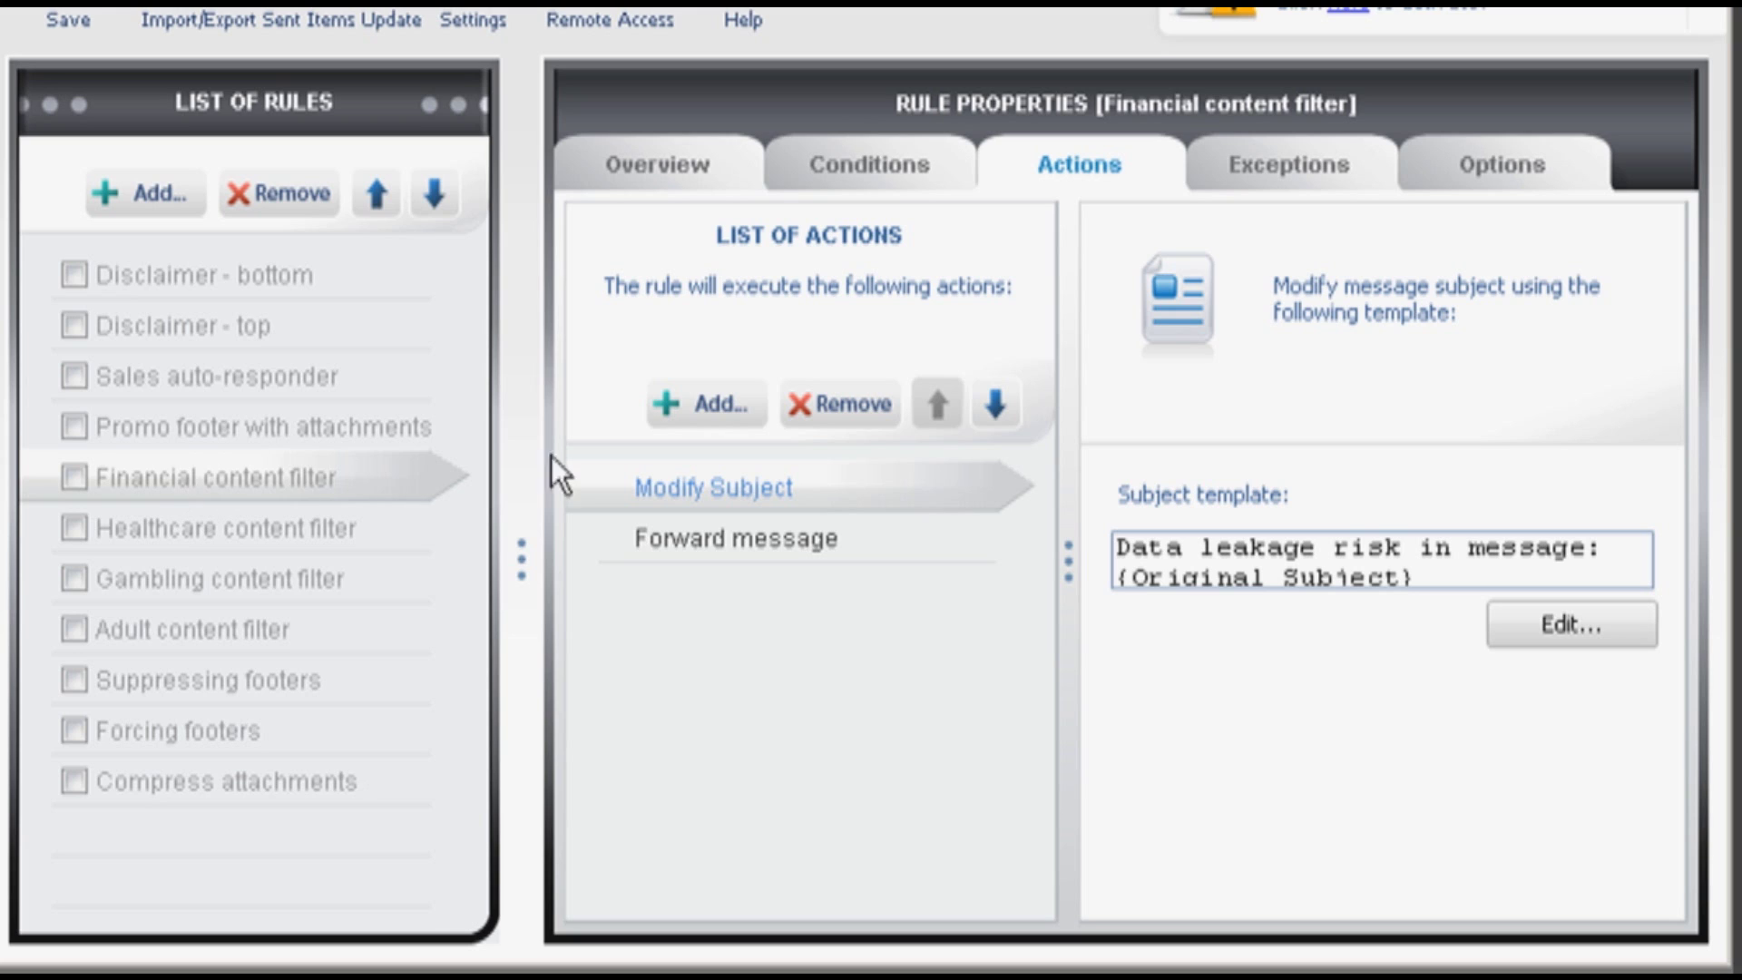
# - Check the Financial content filter's Finance category, subject template and administrator forwarding address
pyautogui.click(895, 160)
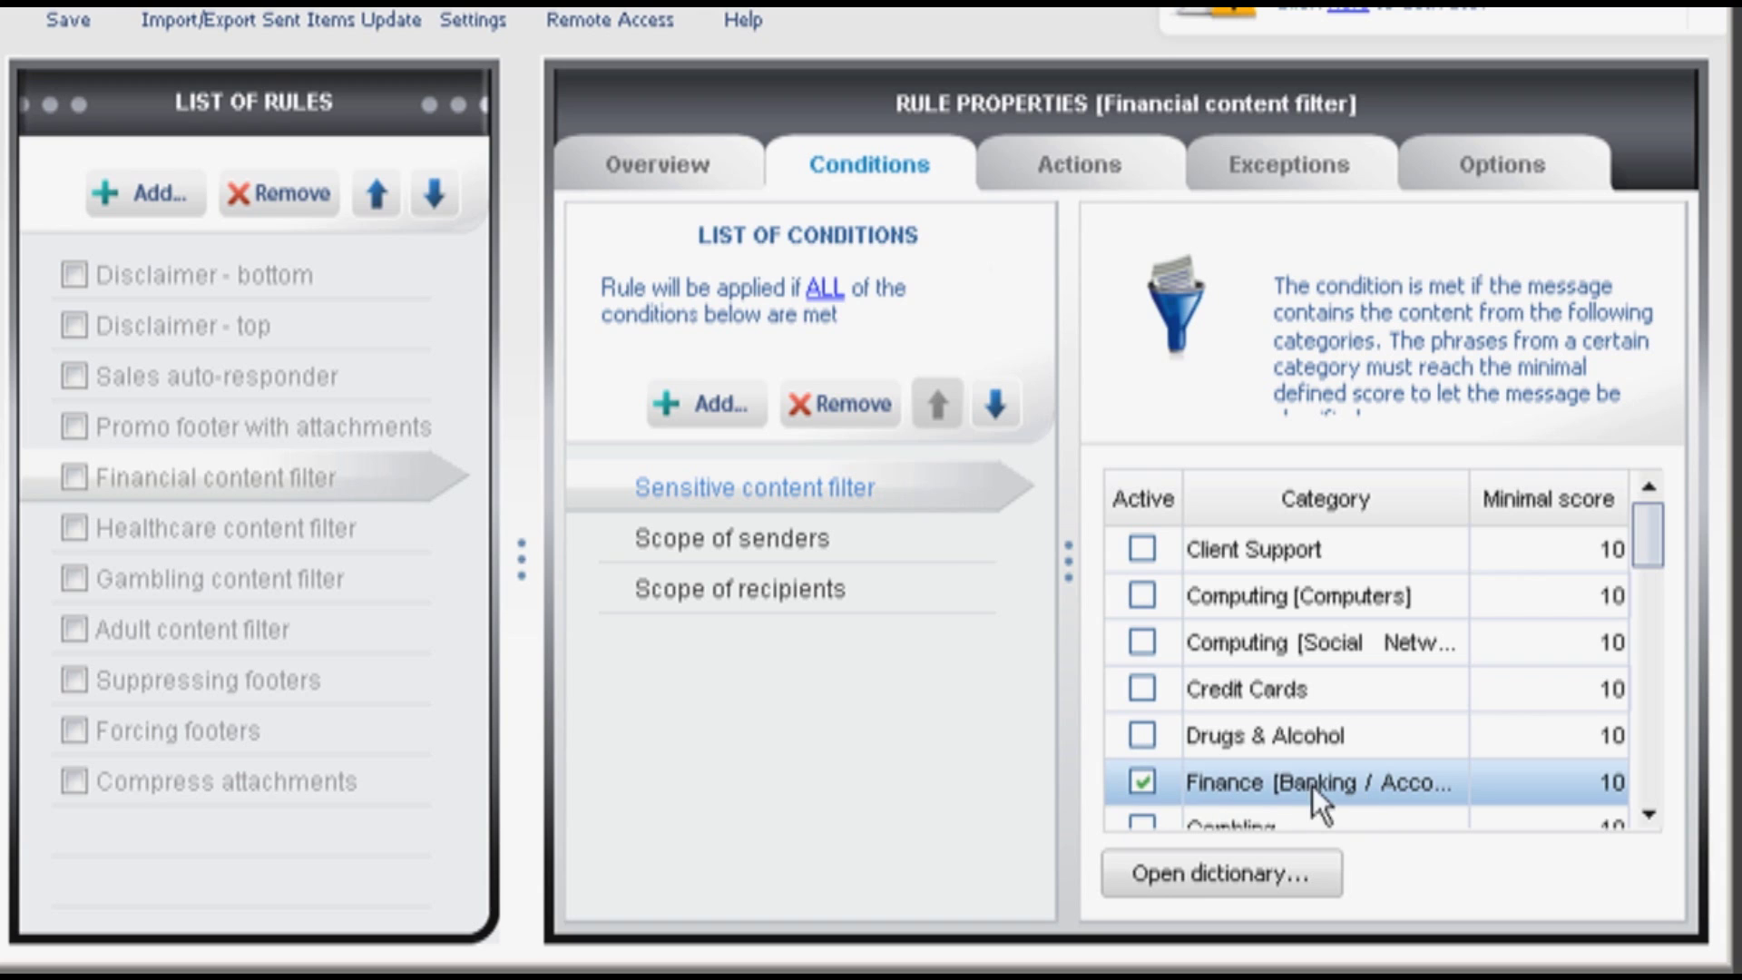
pyautogui.click(1073, 165)
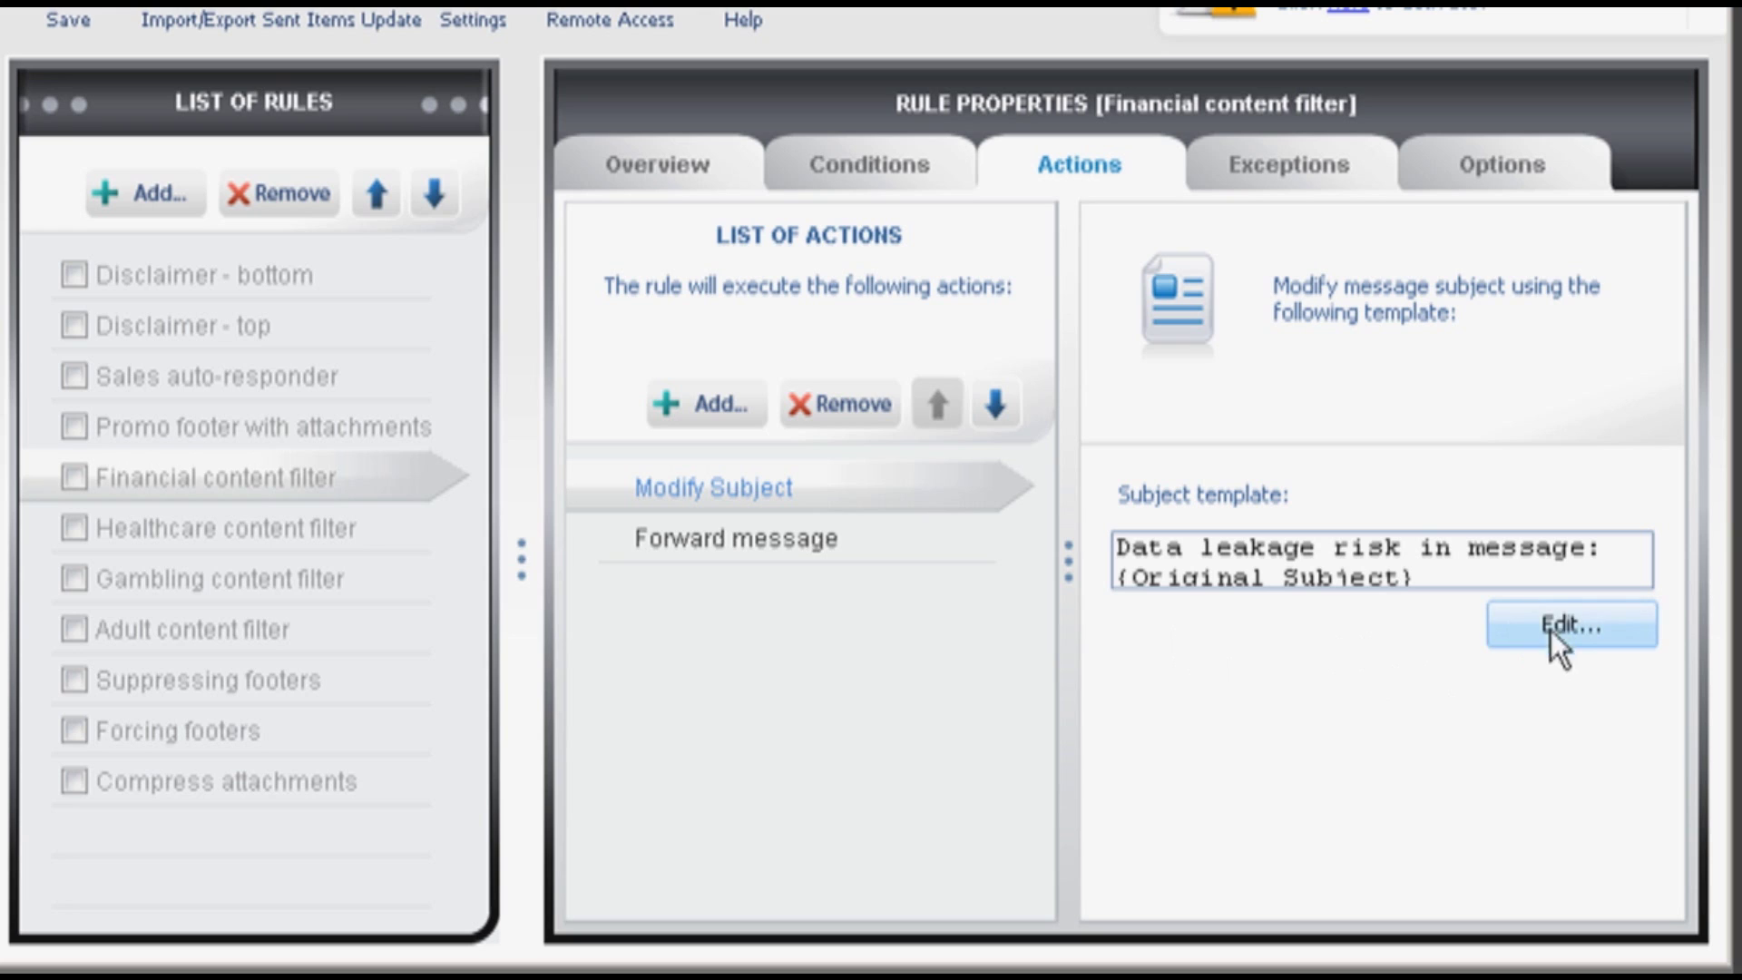
pyautogui.click(789, 540)
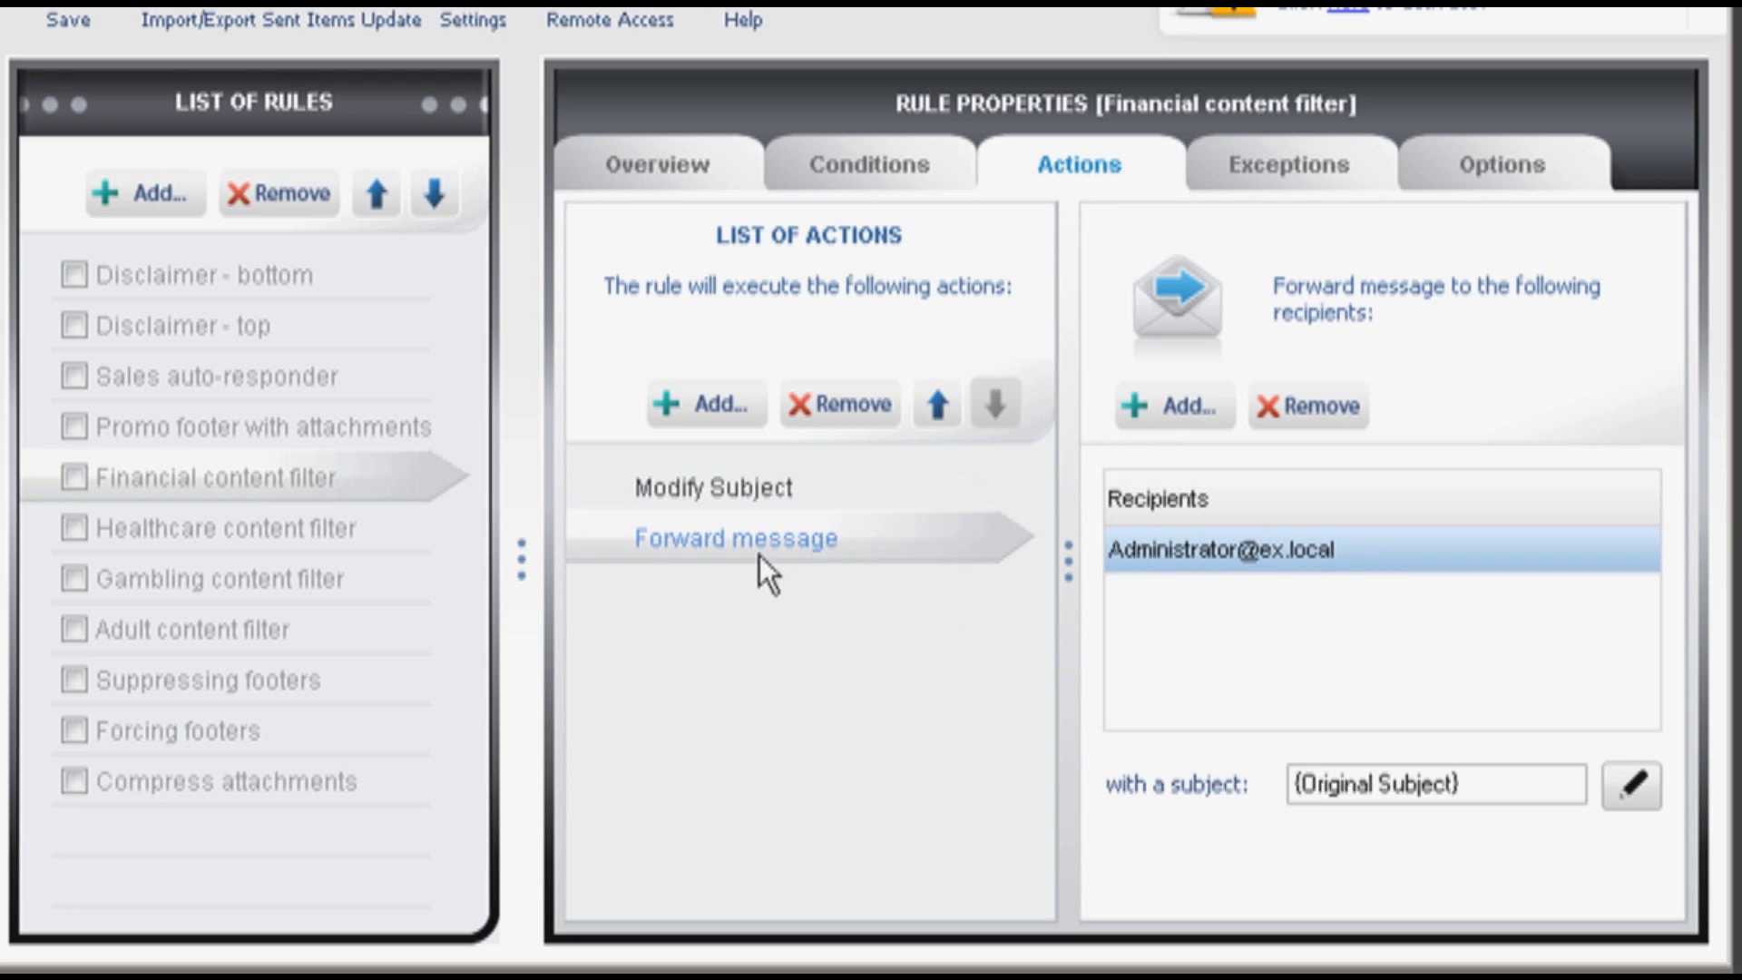
# - Inspect the Healthcare filter's Health Care category and Gambling filter's Block message, then open Adult content filter
pyautogui.click(347, 532)
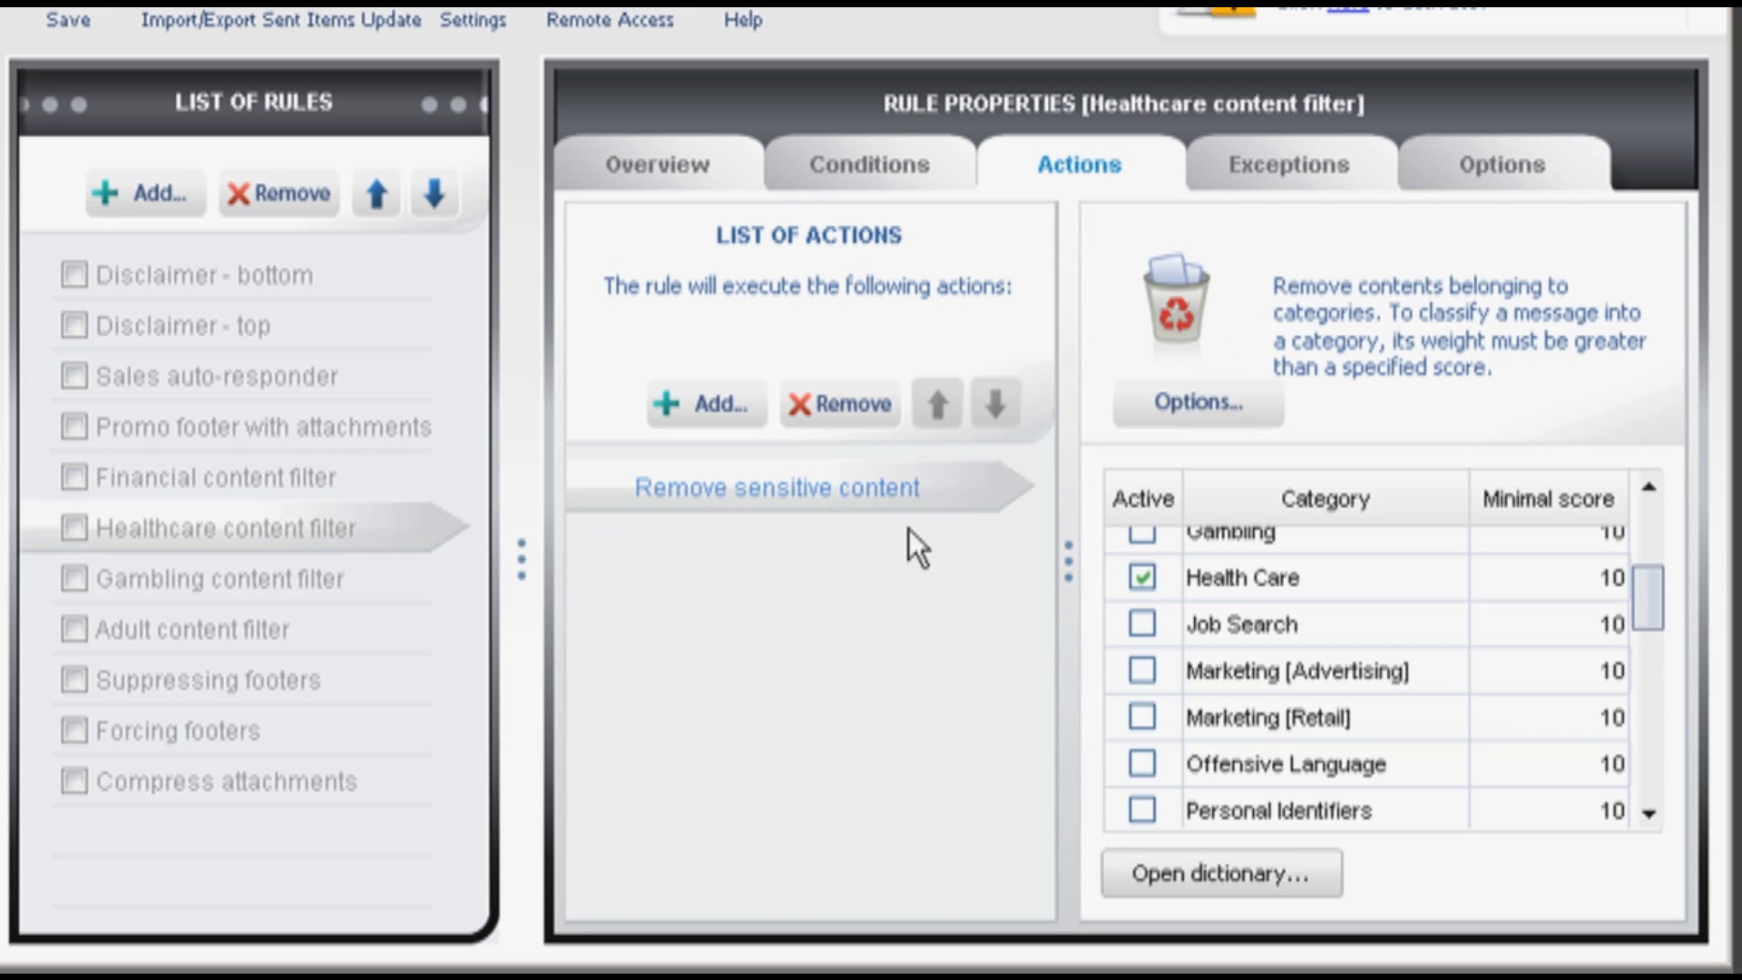
pyautogui.click(1241, 583)
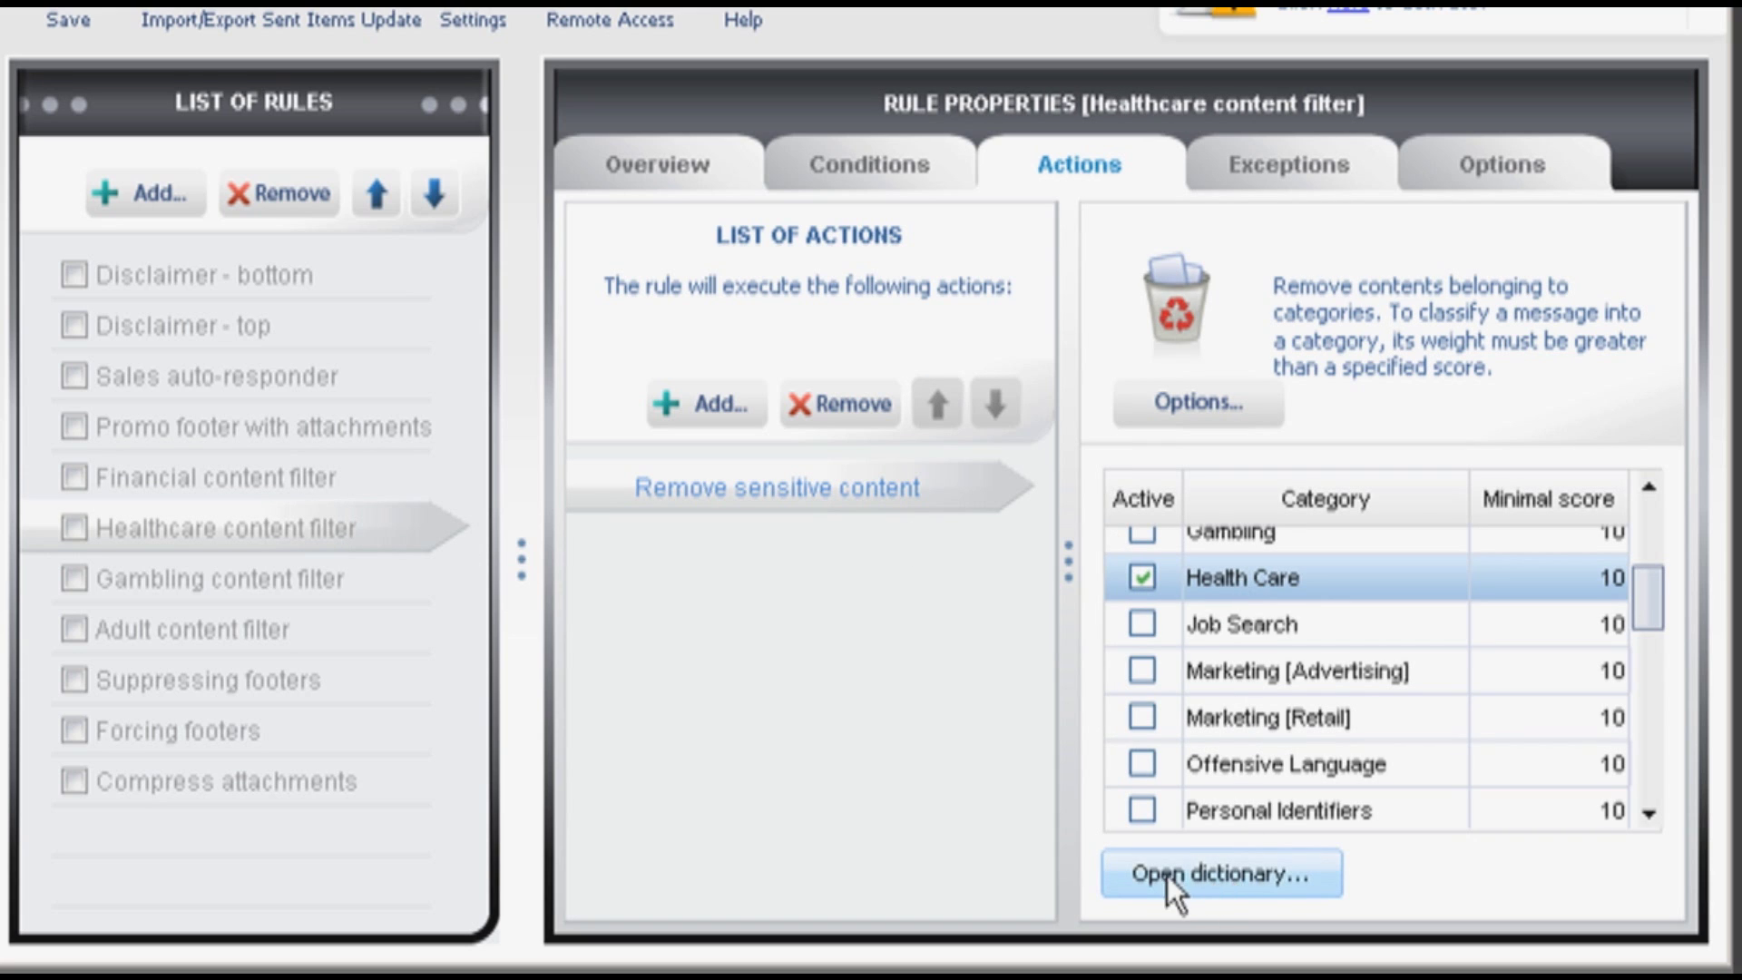
pyautogui.click(285, 580)
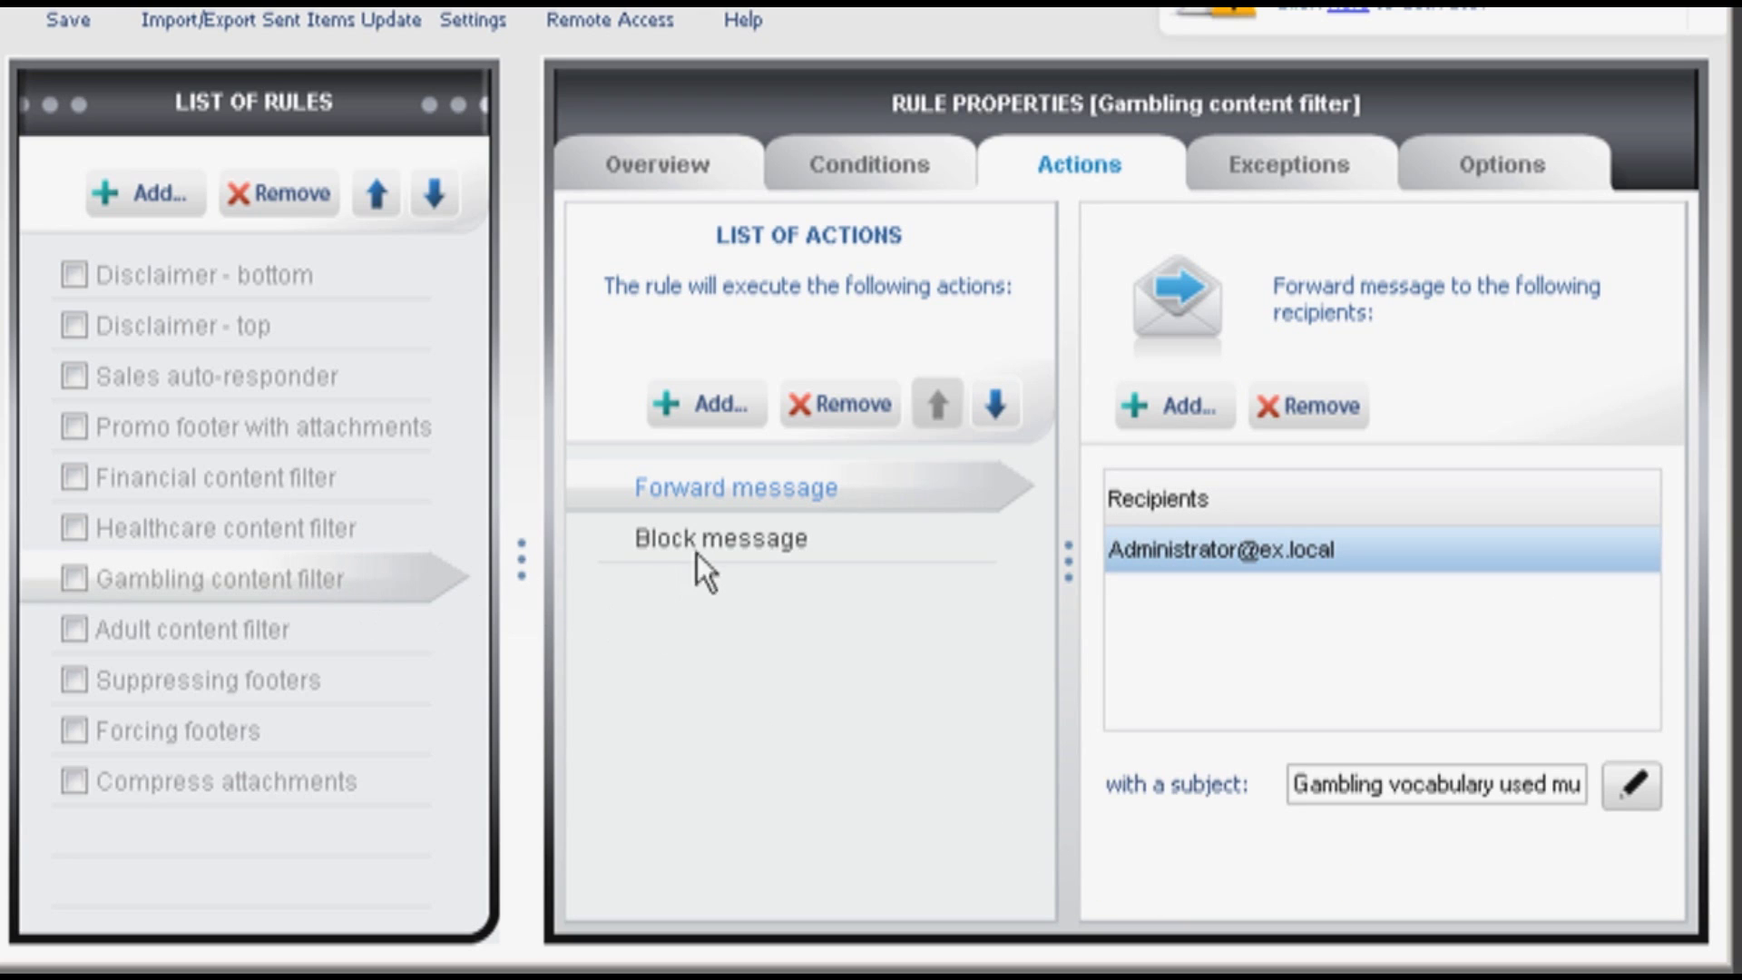
pyautogui.click(701, 543)
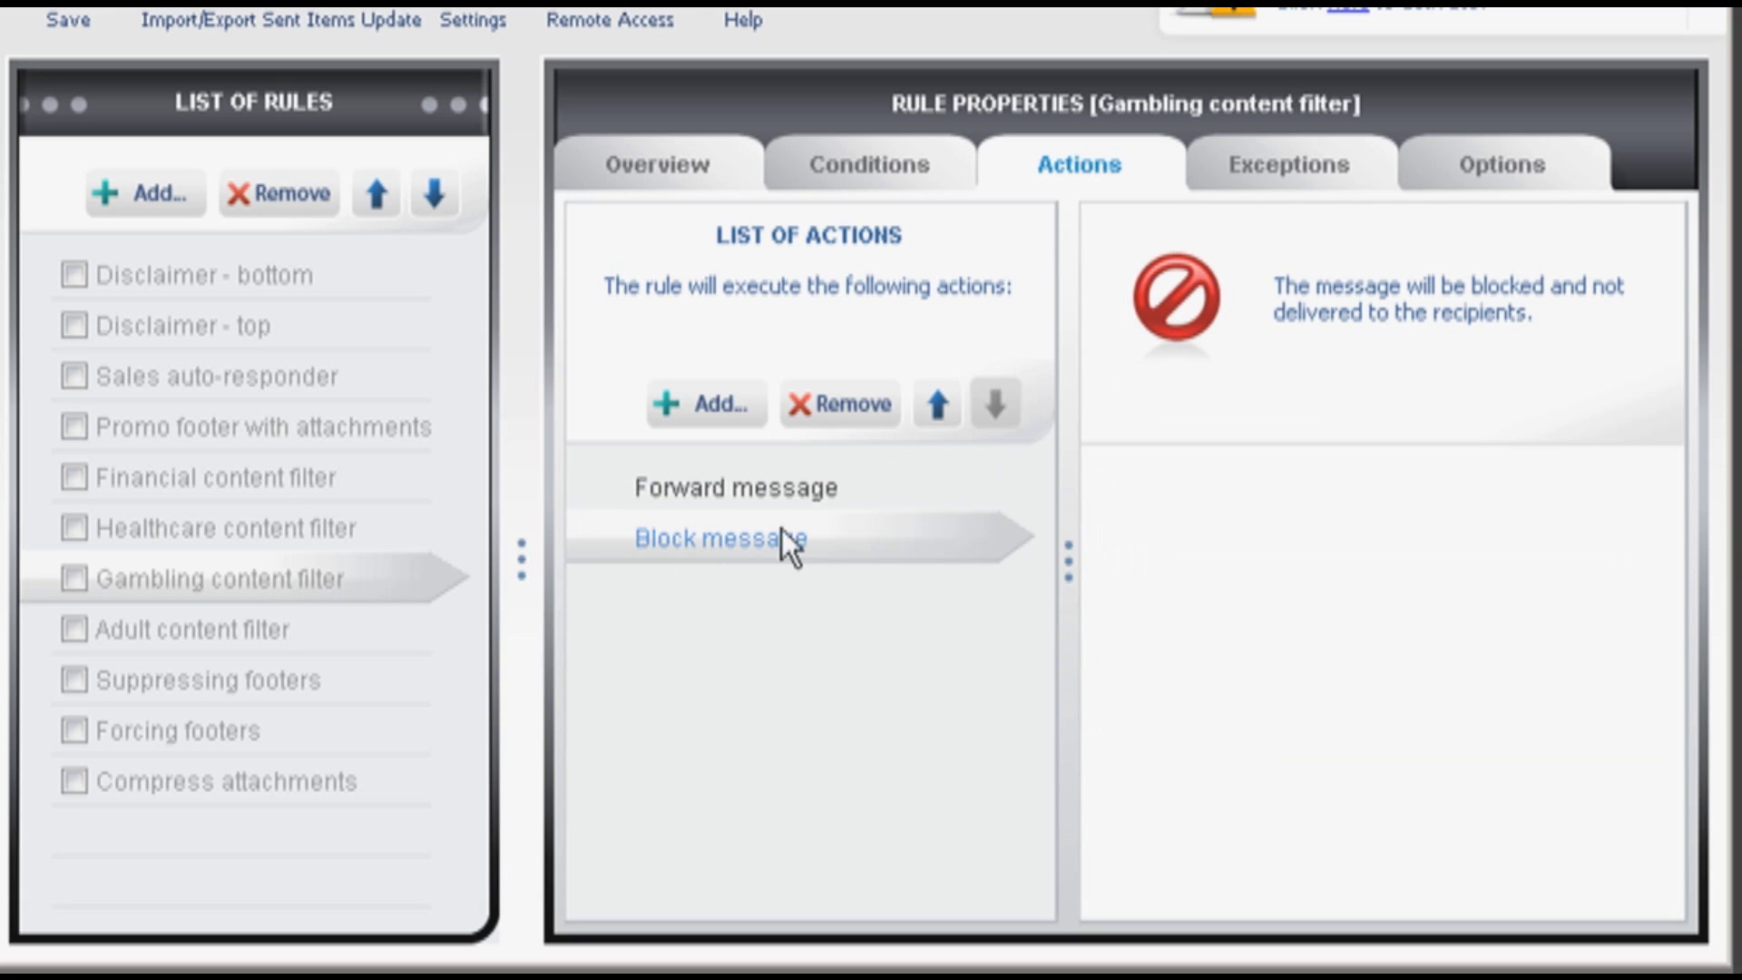
pyautogui.click(225, 634)
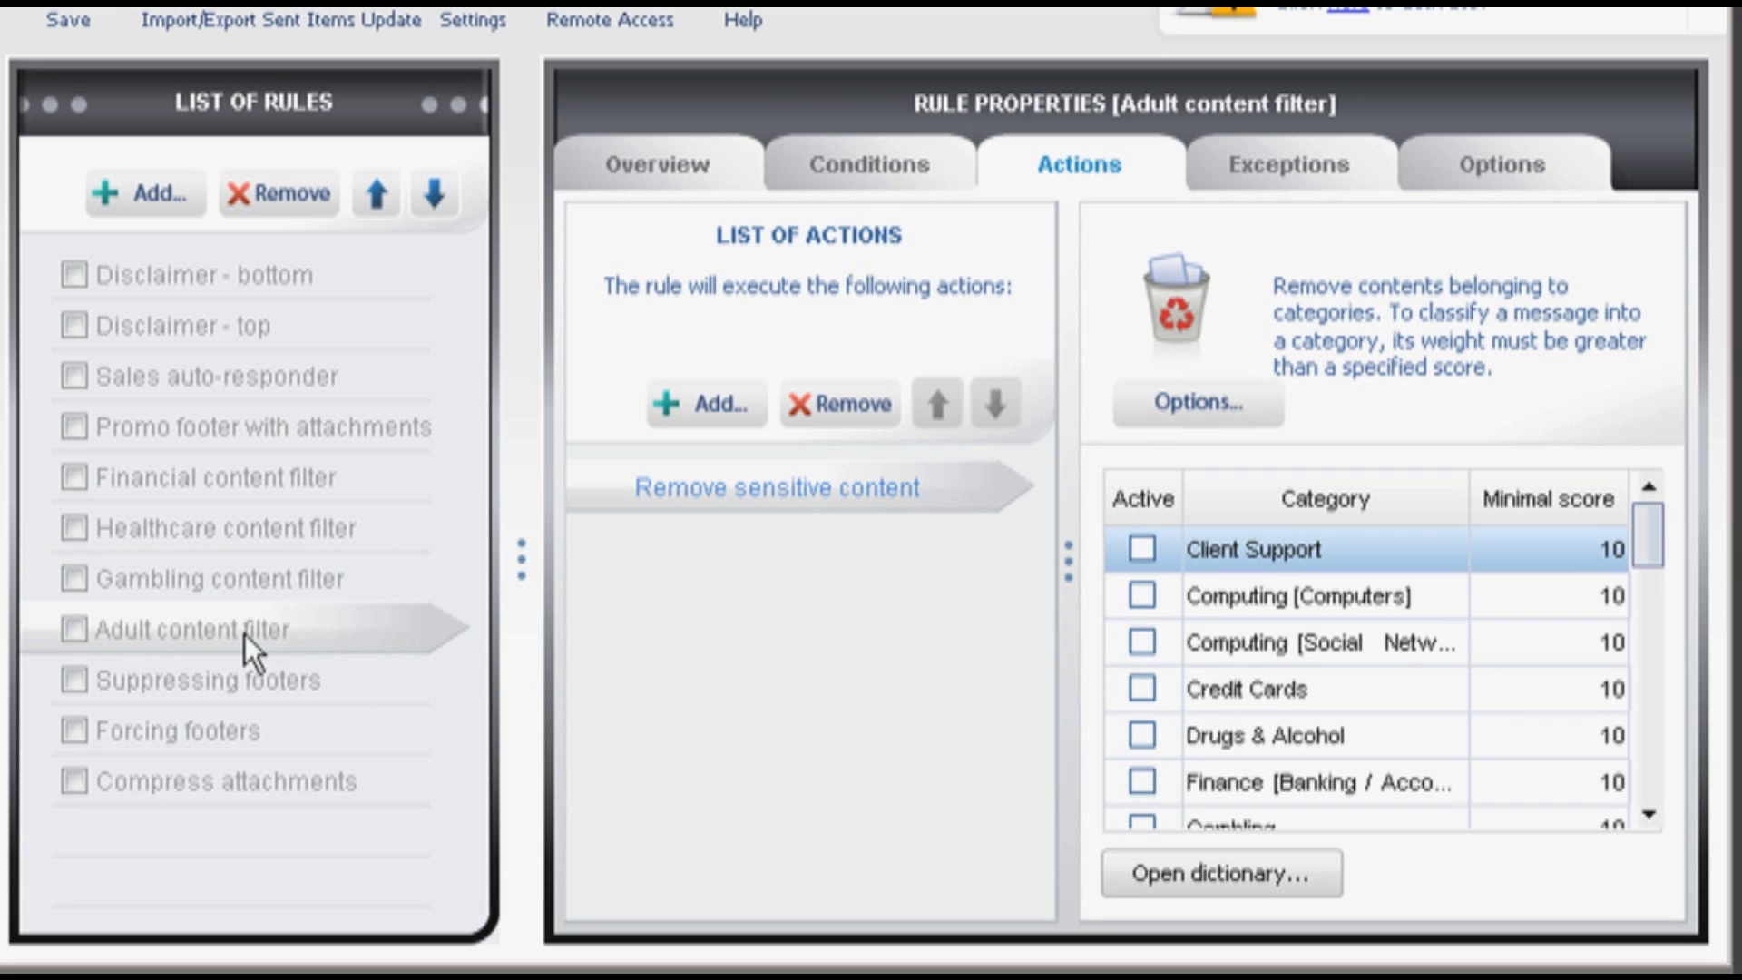
# - Scroll the Adult filter's categories, see the Suppressing footers keyword exception, then open Forcing footers
pyautogui.moveTo(1648, 558); pyautogui.dragTo(1658, 793)
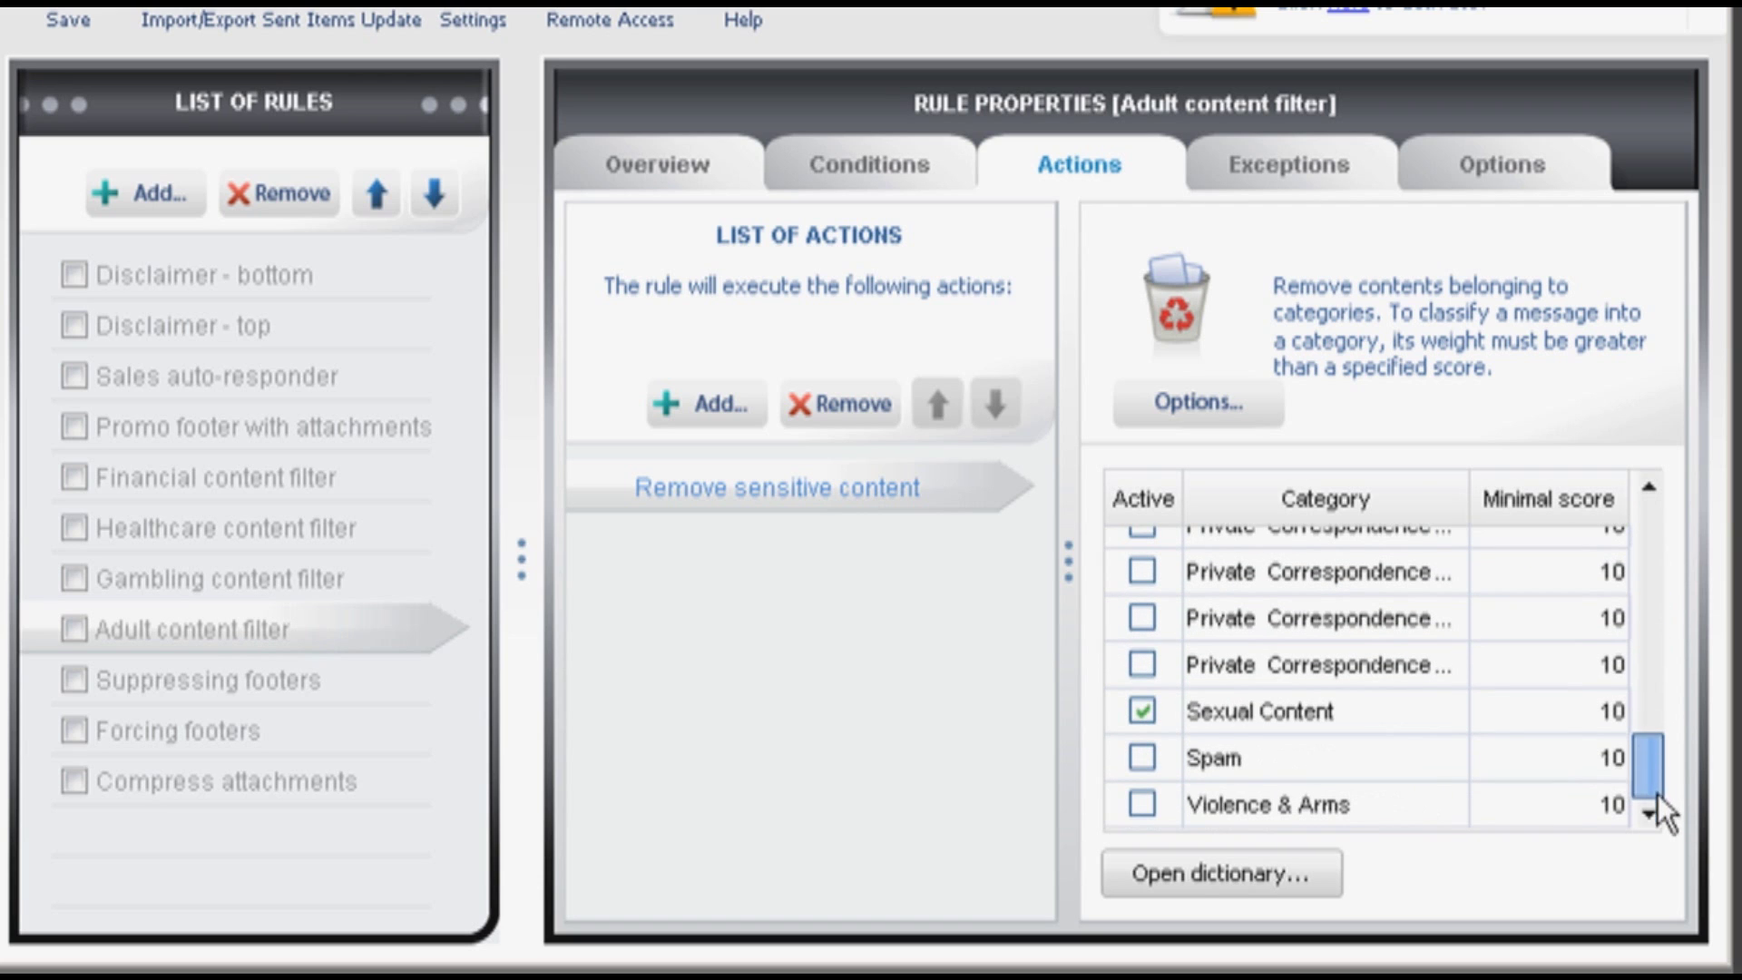
pyautogui.click(307, 679)
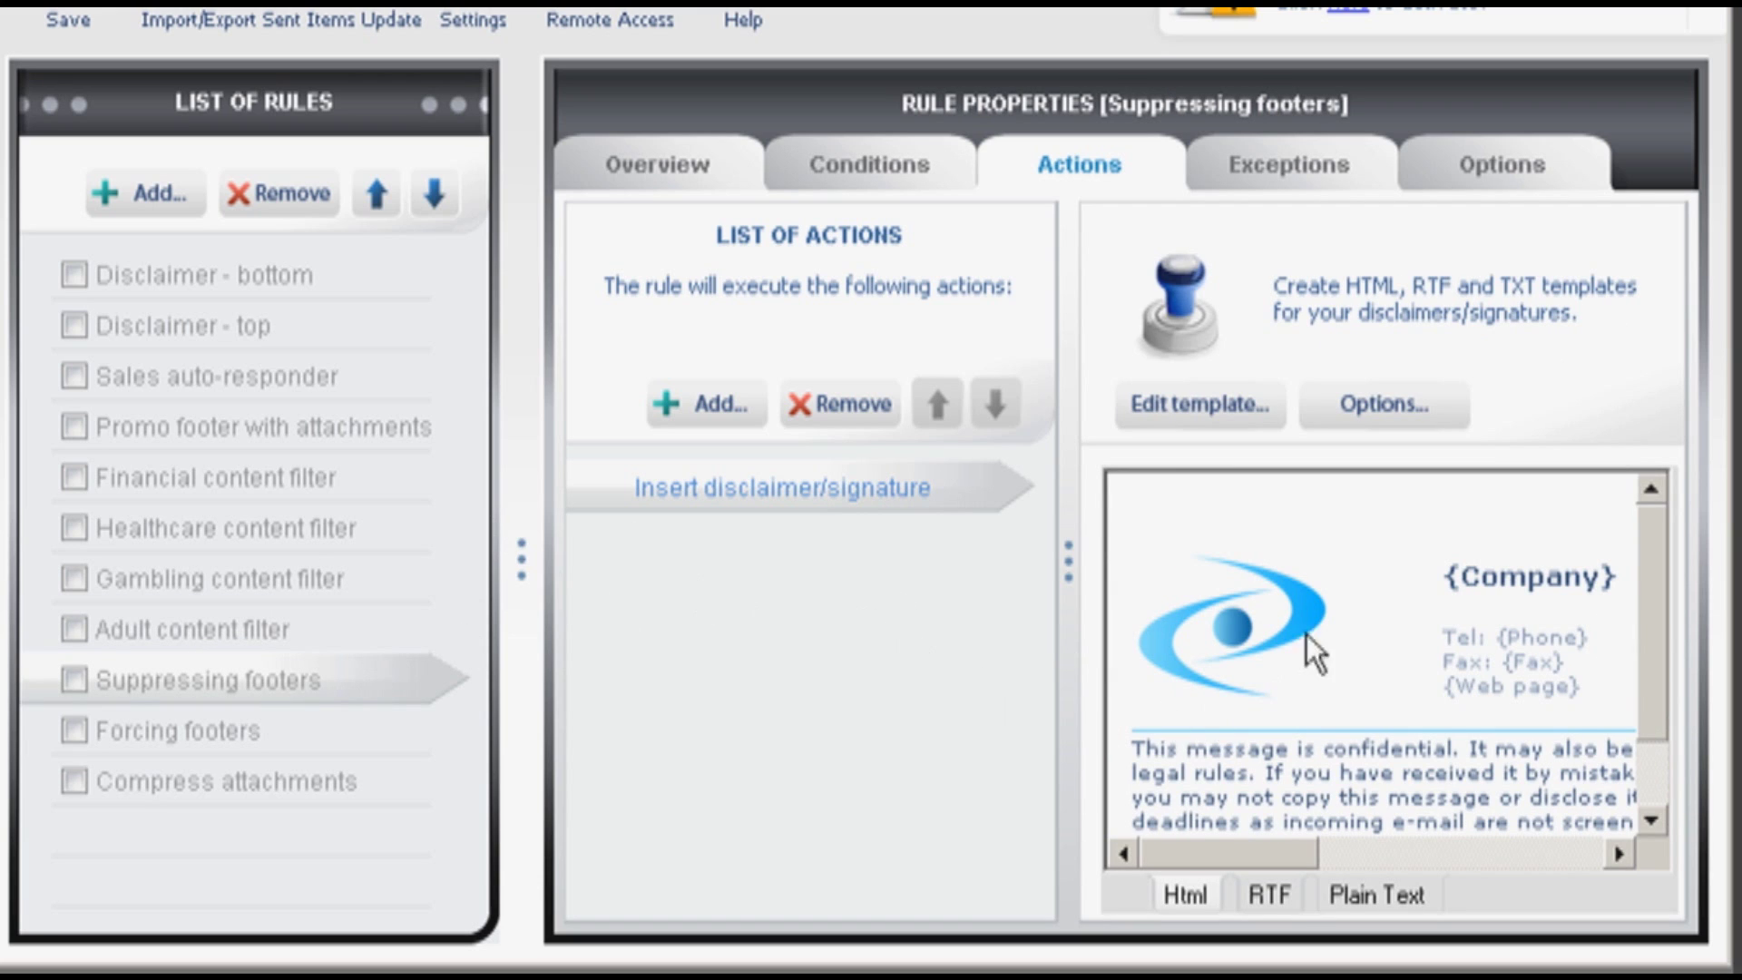
pyautogui.click(1270, 162)
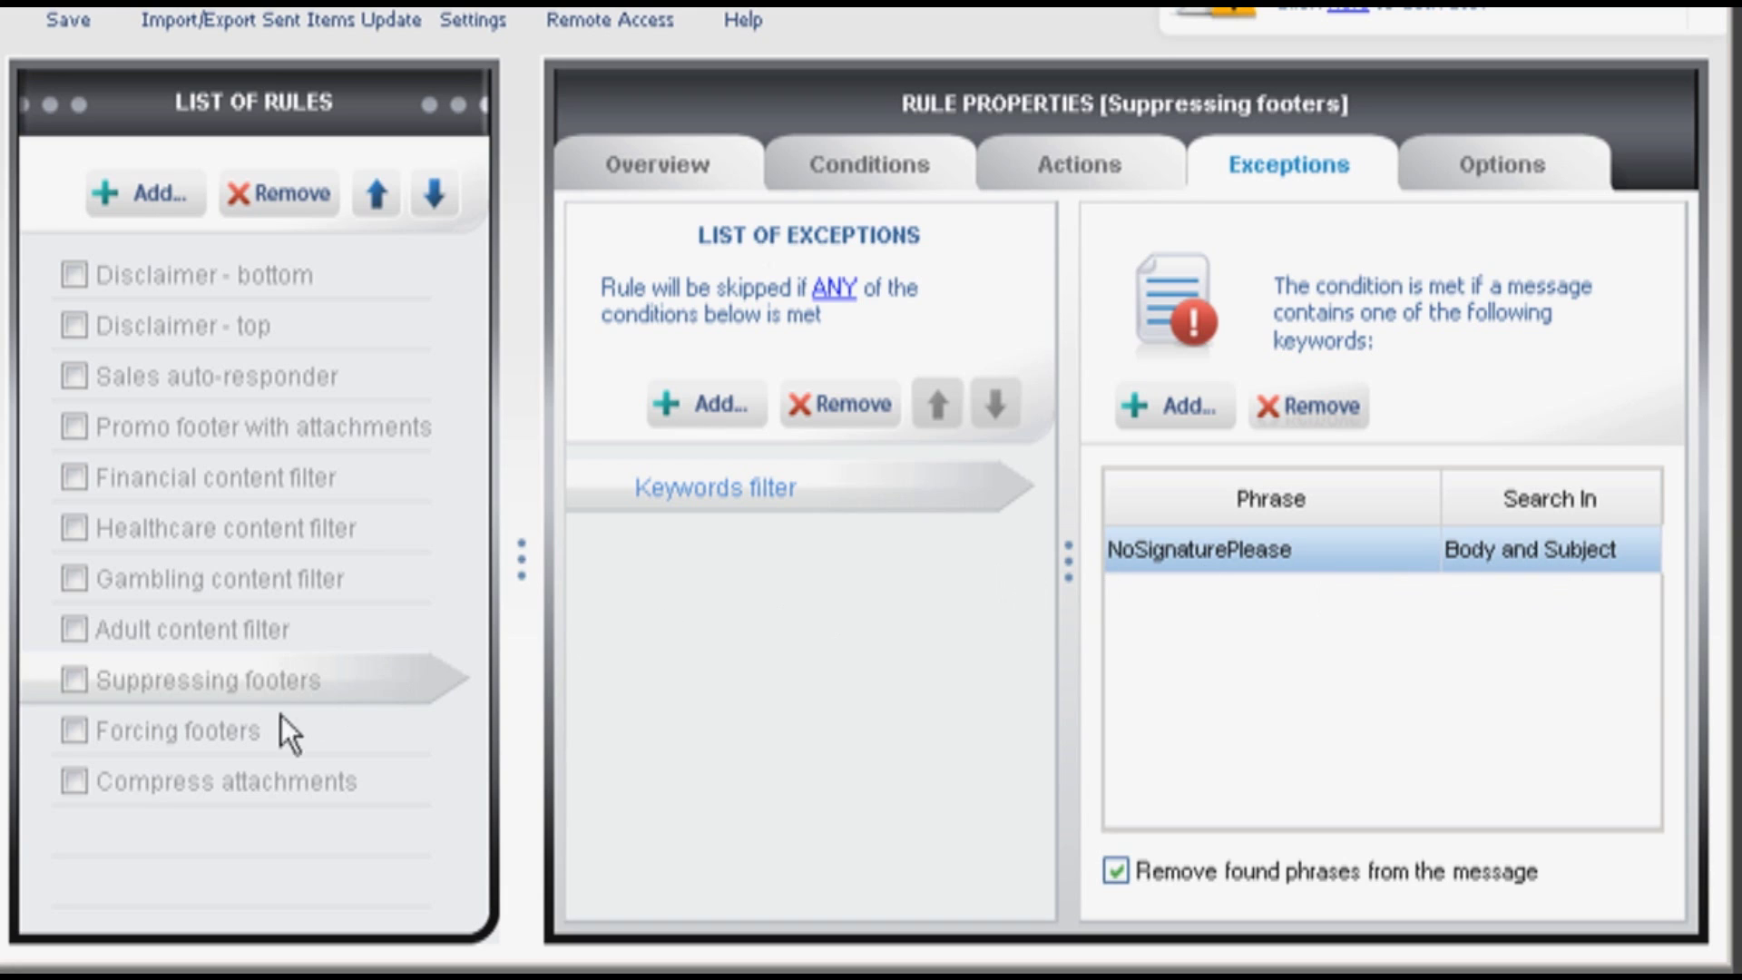
pyautogui.click(216, 735)
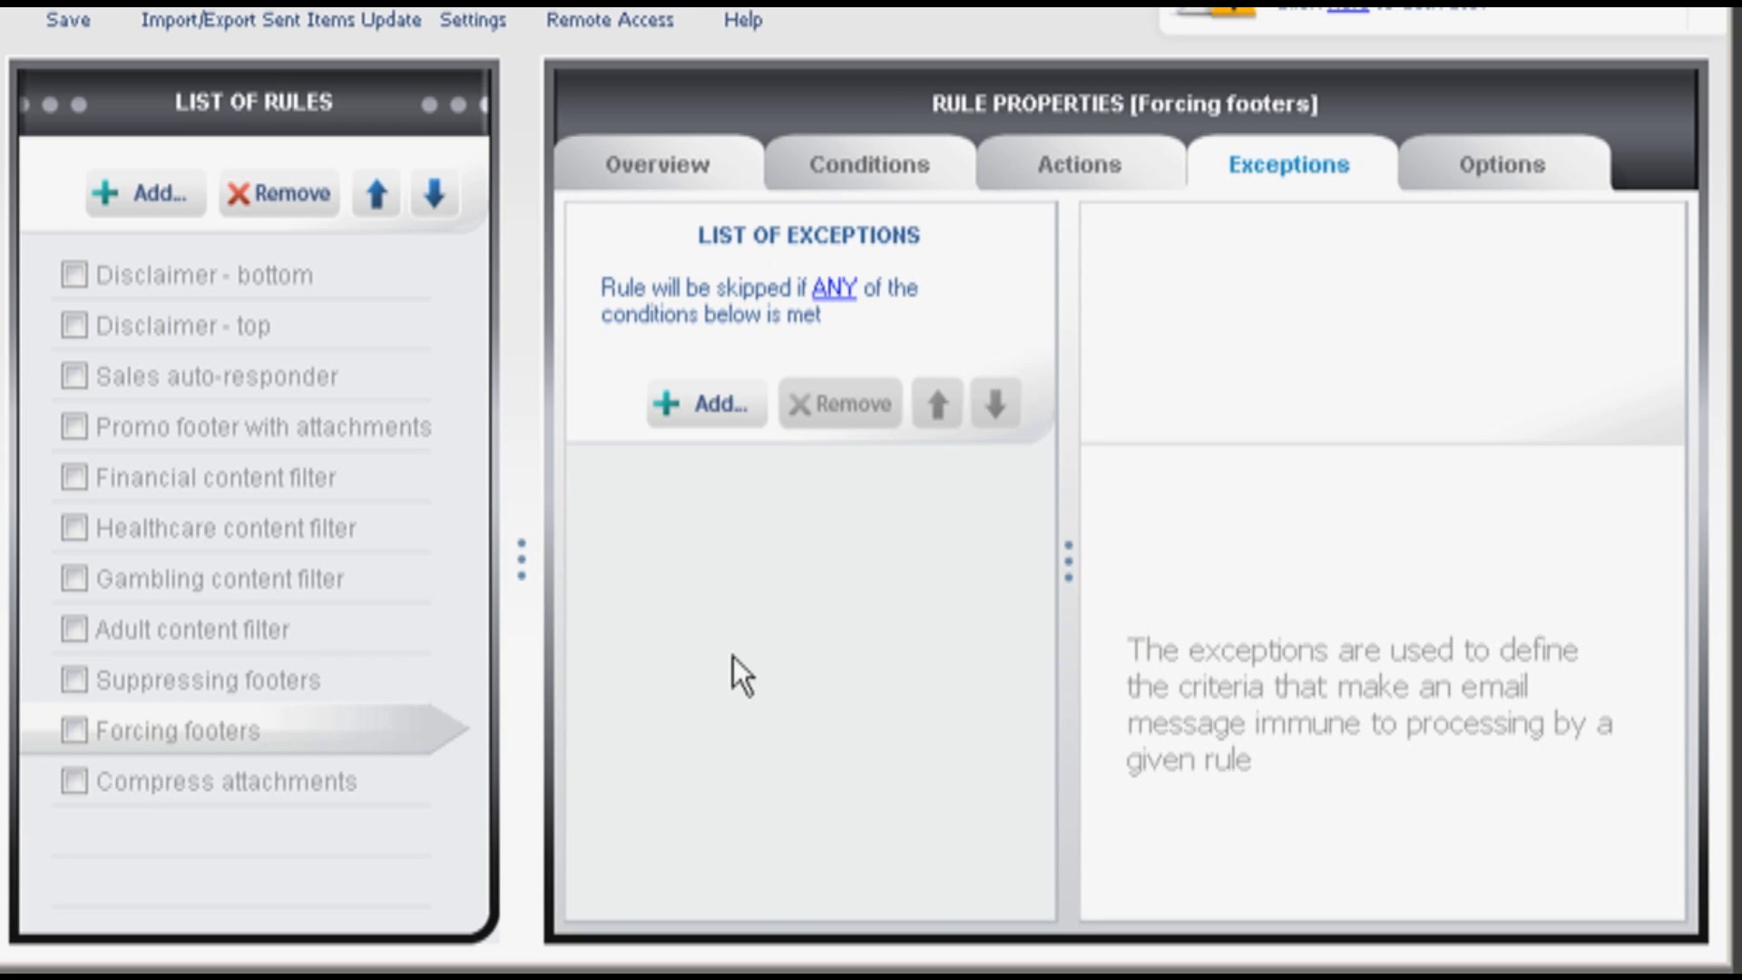
# - Check the Forcing footers keyword and COLOURBRAND footer template, then open Compress attachments
pyautogui.click(903, 168)
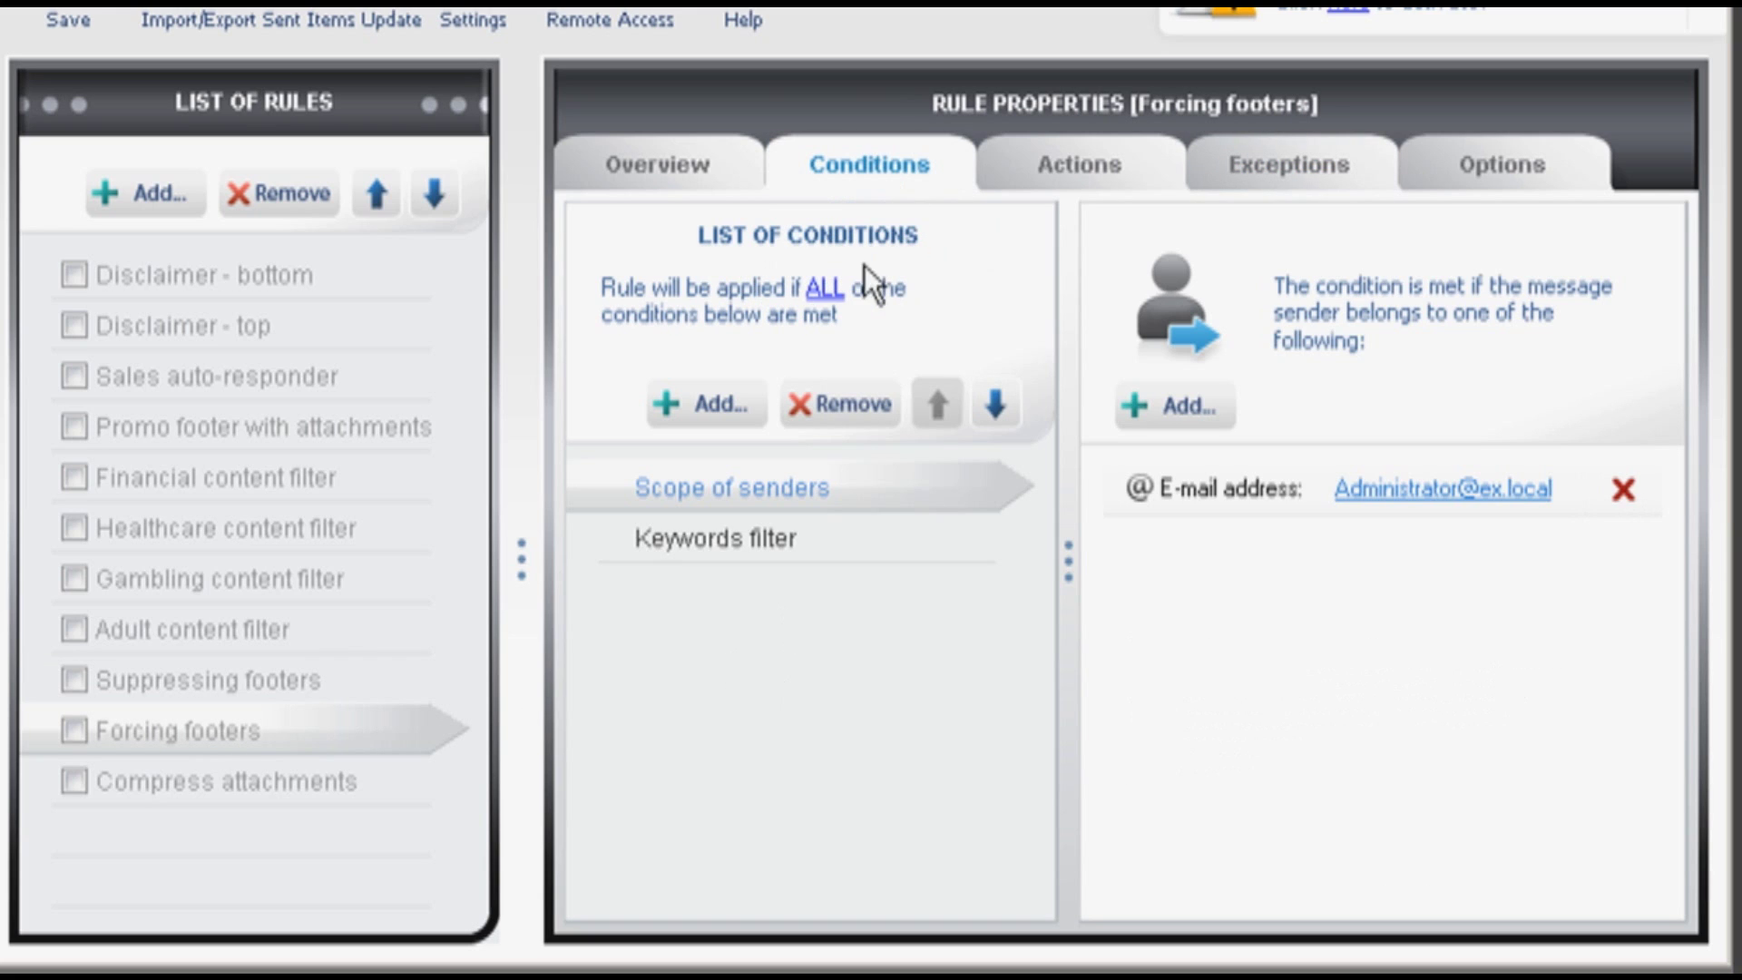
pyautogui.click(706, 554)
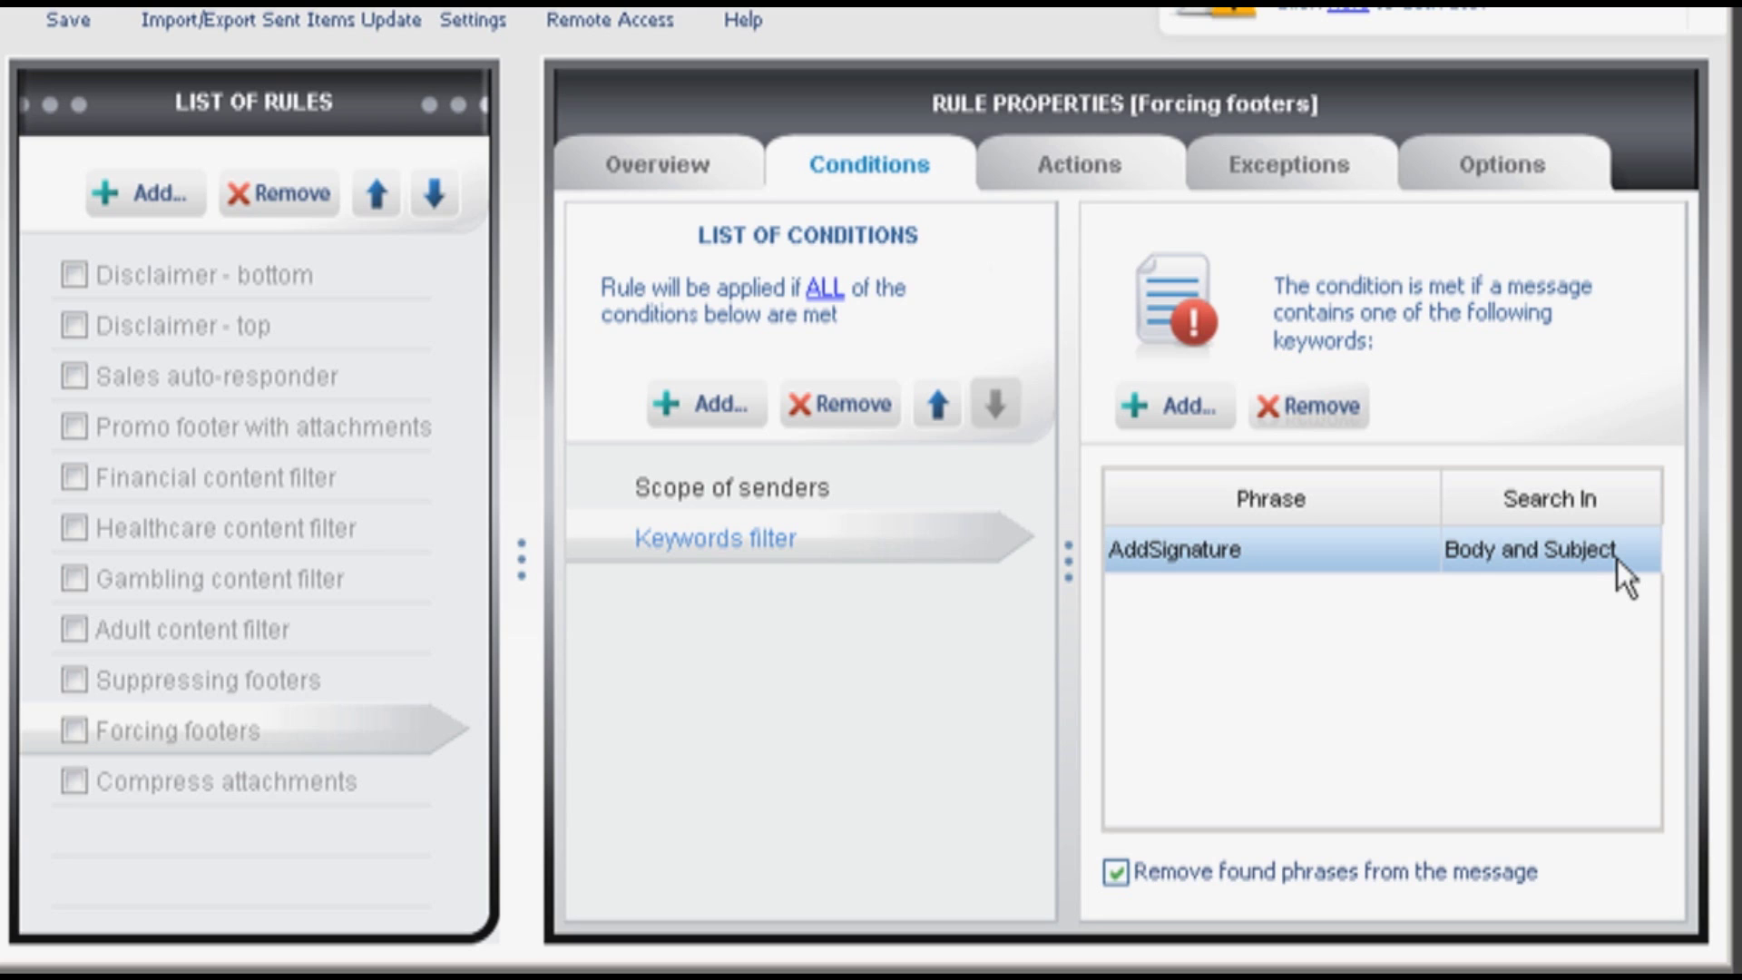
pyautogui.click(1074, 159)
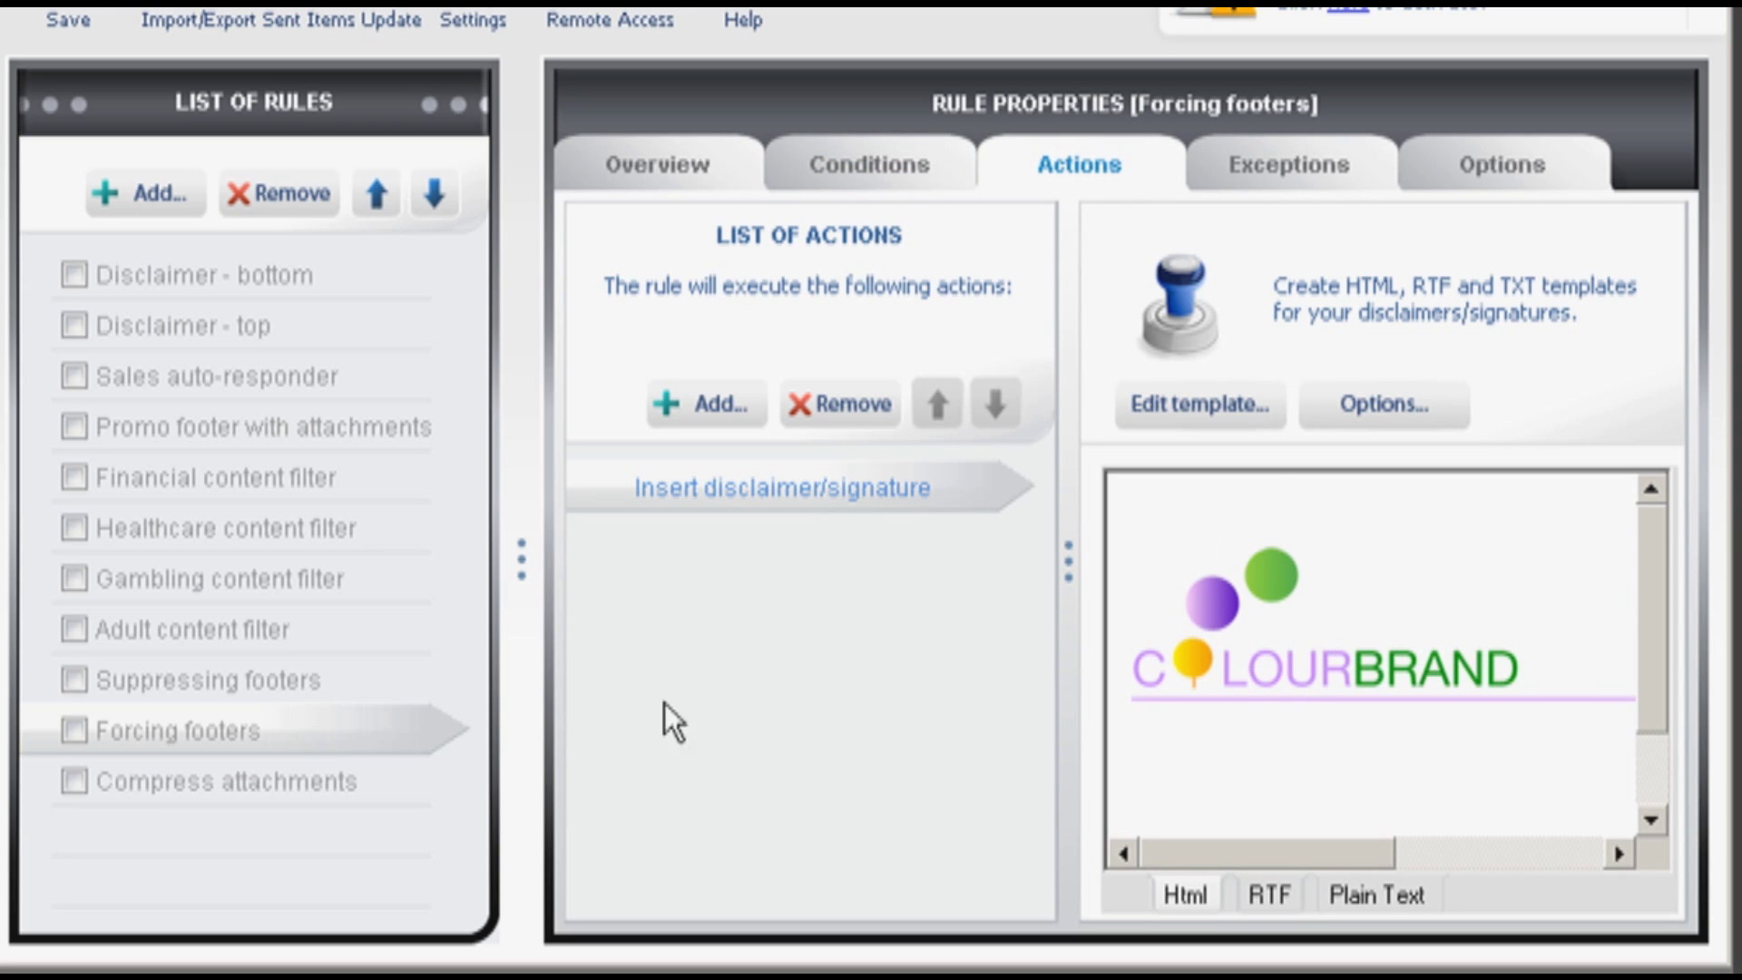
pyautogui.click(204, 792)
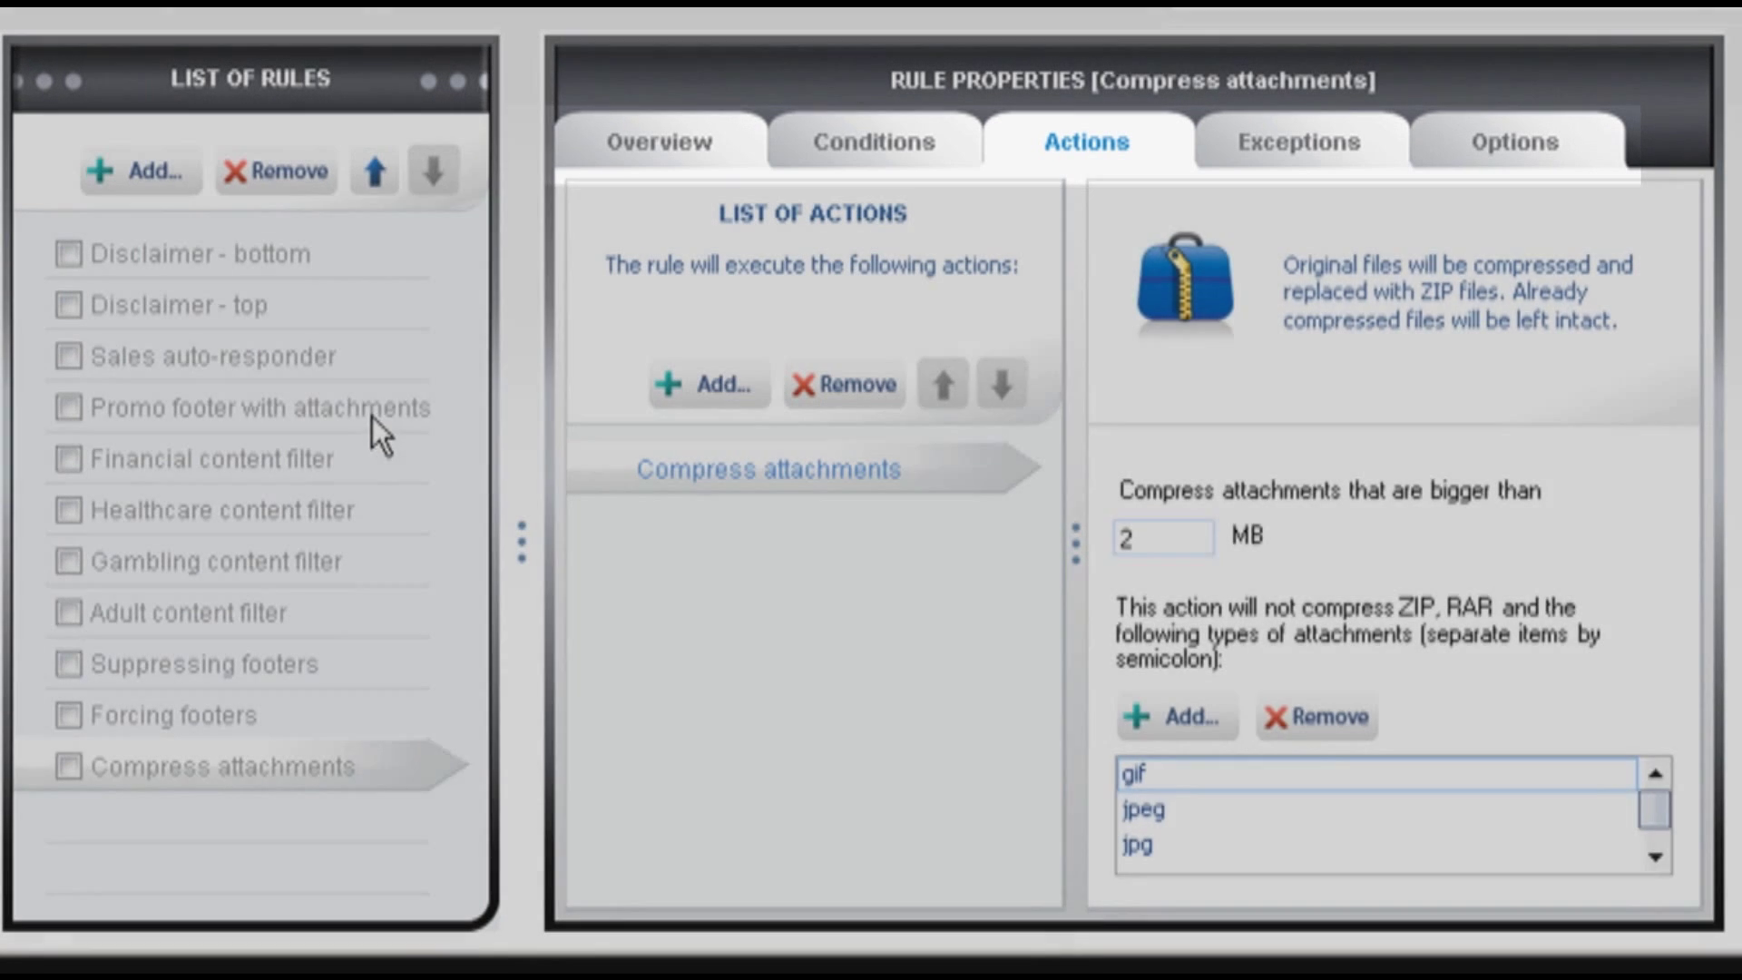
# - Inspect the Promo footer rule's sender and message-direction conditions, then its Add attachment action
pyautogui.click(372, 417)
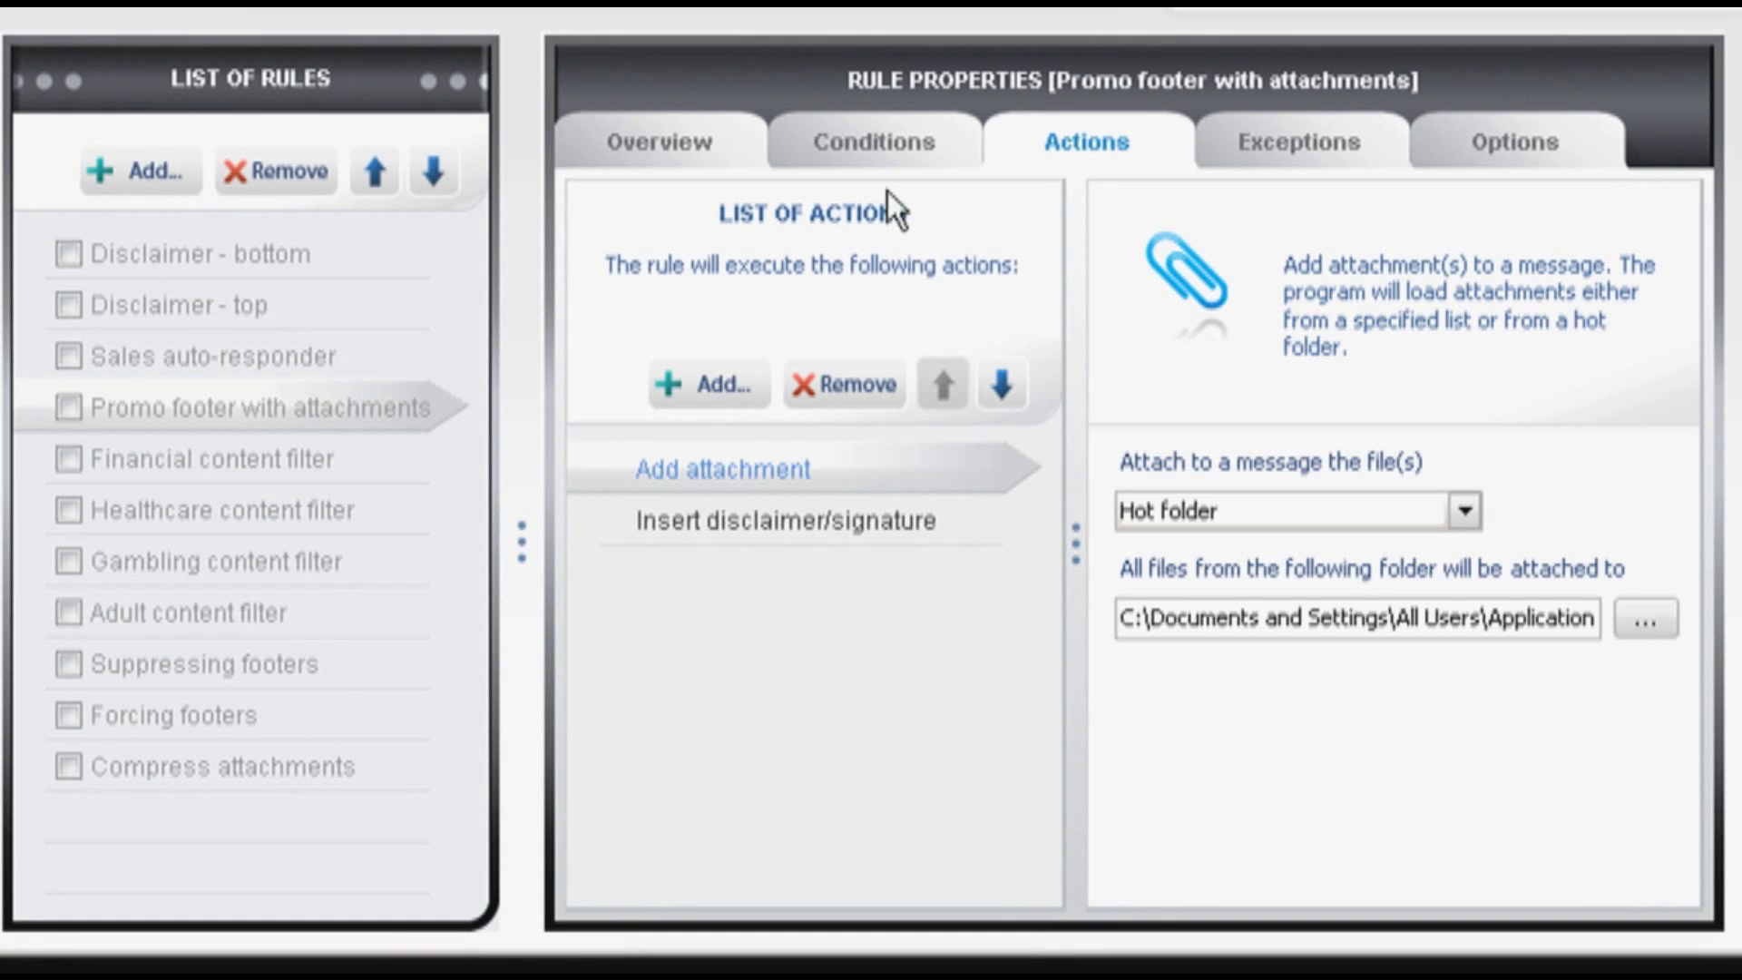
pyautogui.click(913, 137)
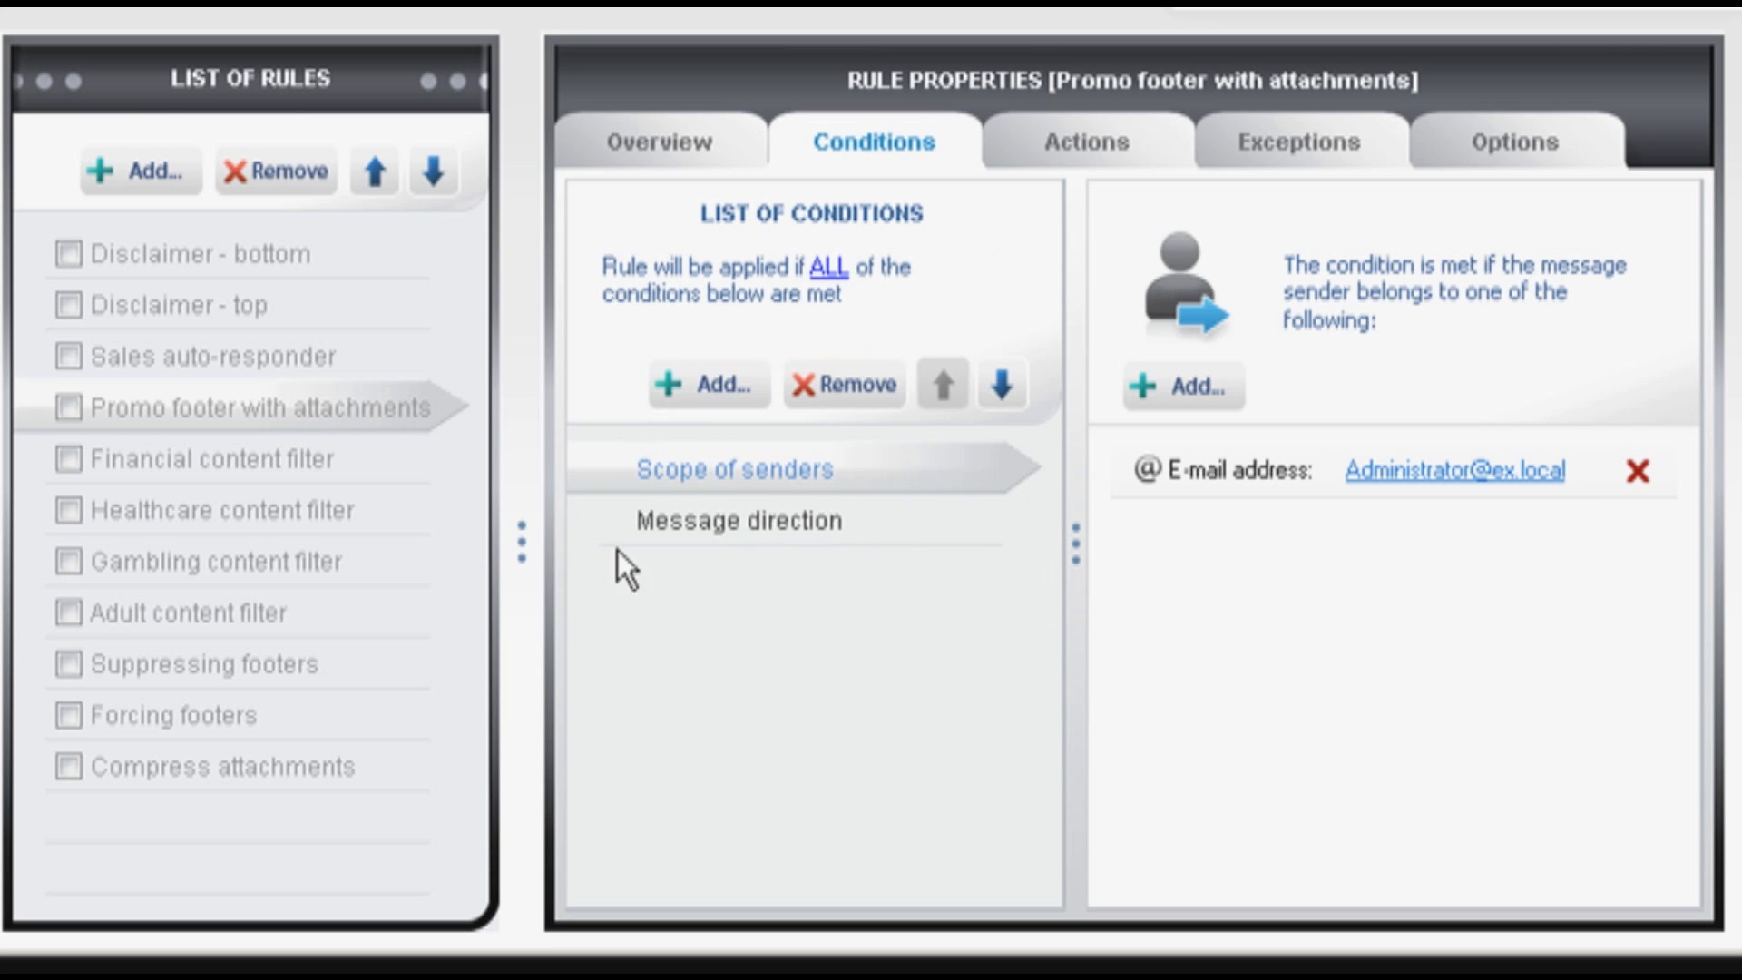
pyautogui.click(826, 542)
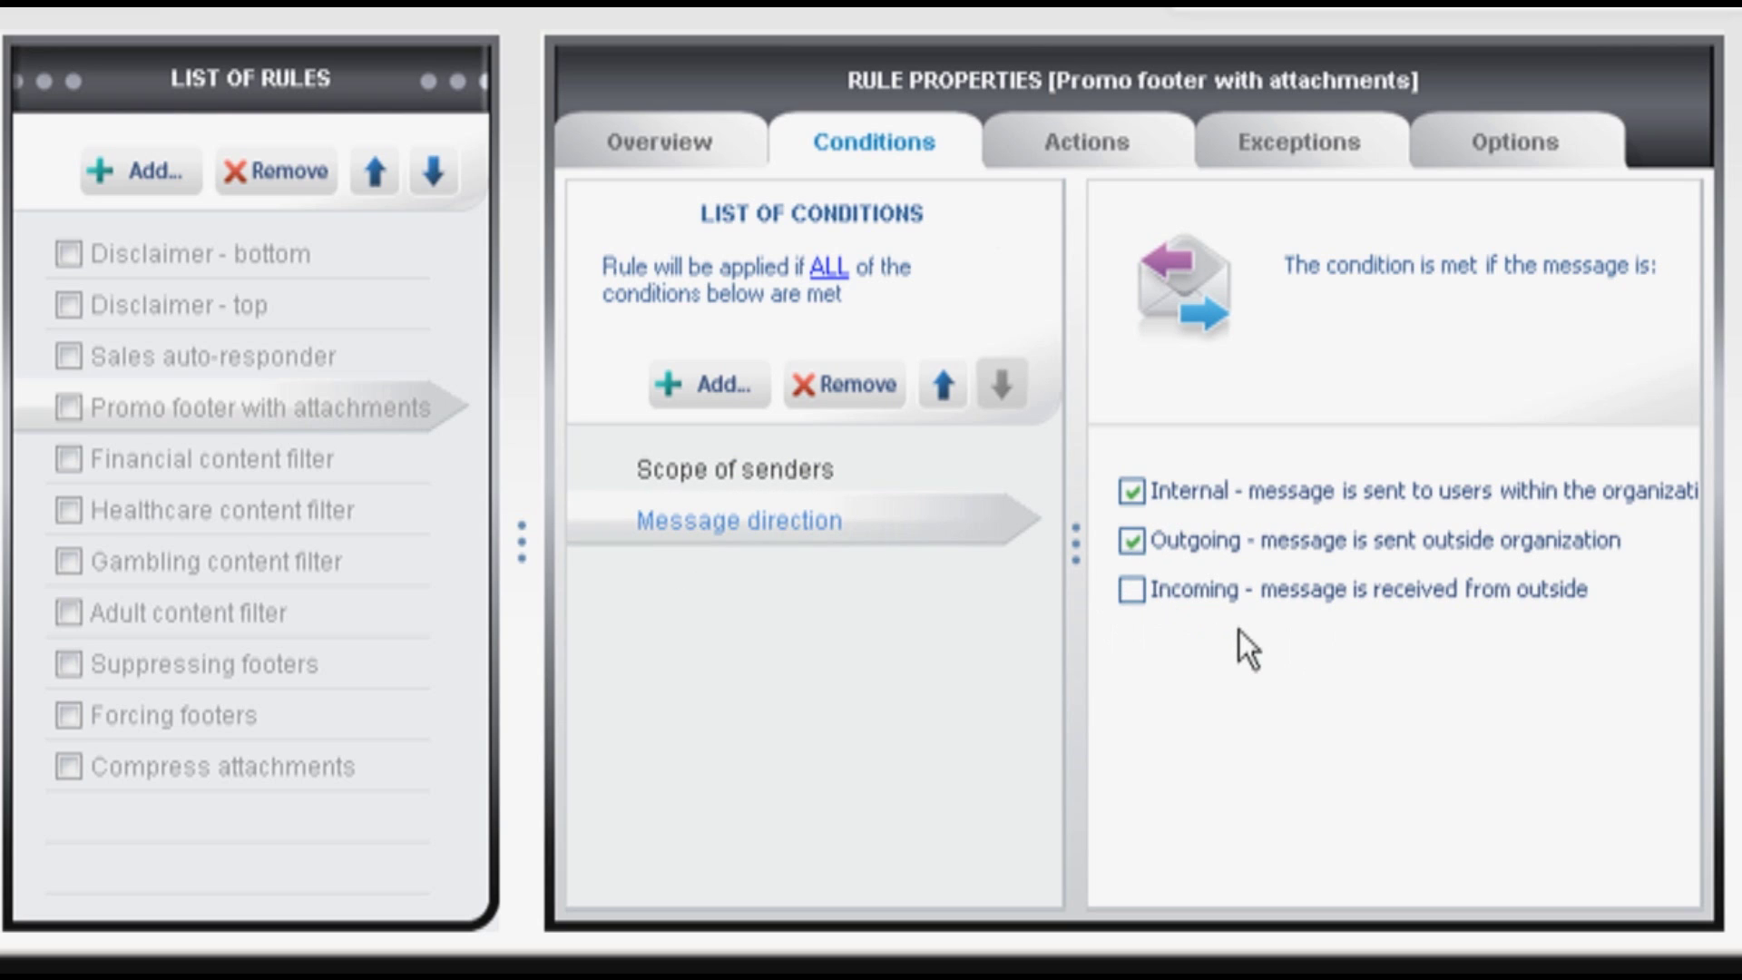
pyautogui.click(1140, 121)
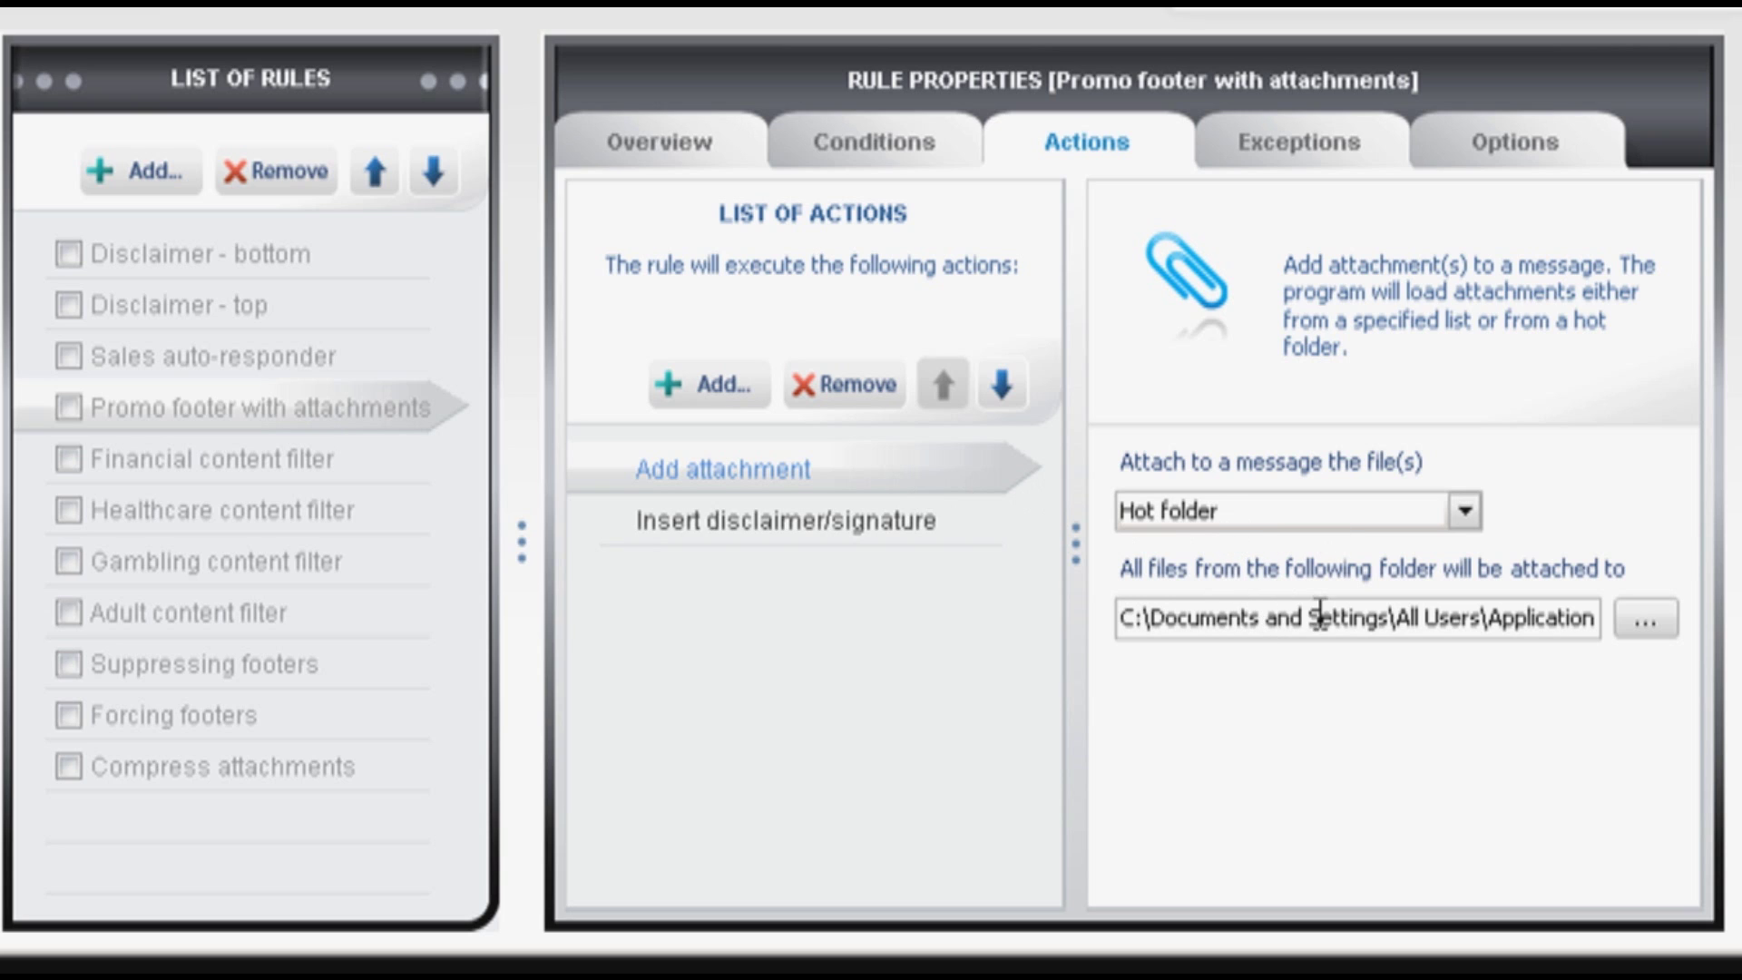
# - Review the Promo footer's disclaimer text, exception types, and 11/9/2010 - 11/23/2010 active range
pyautogui.click(811, 524)
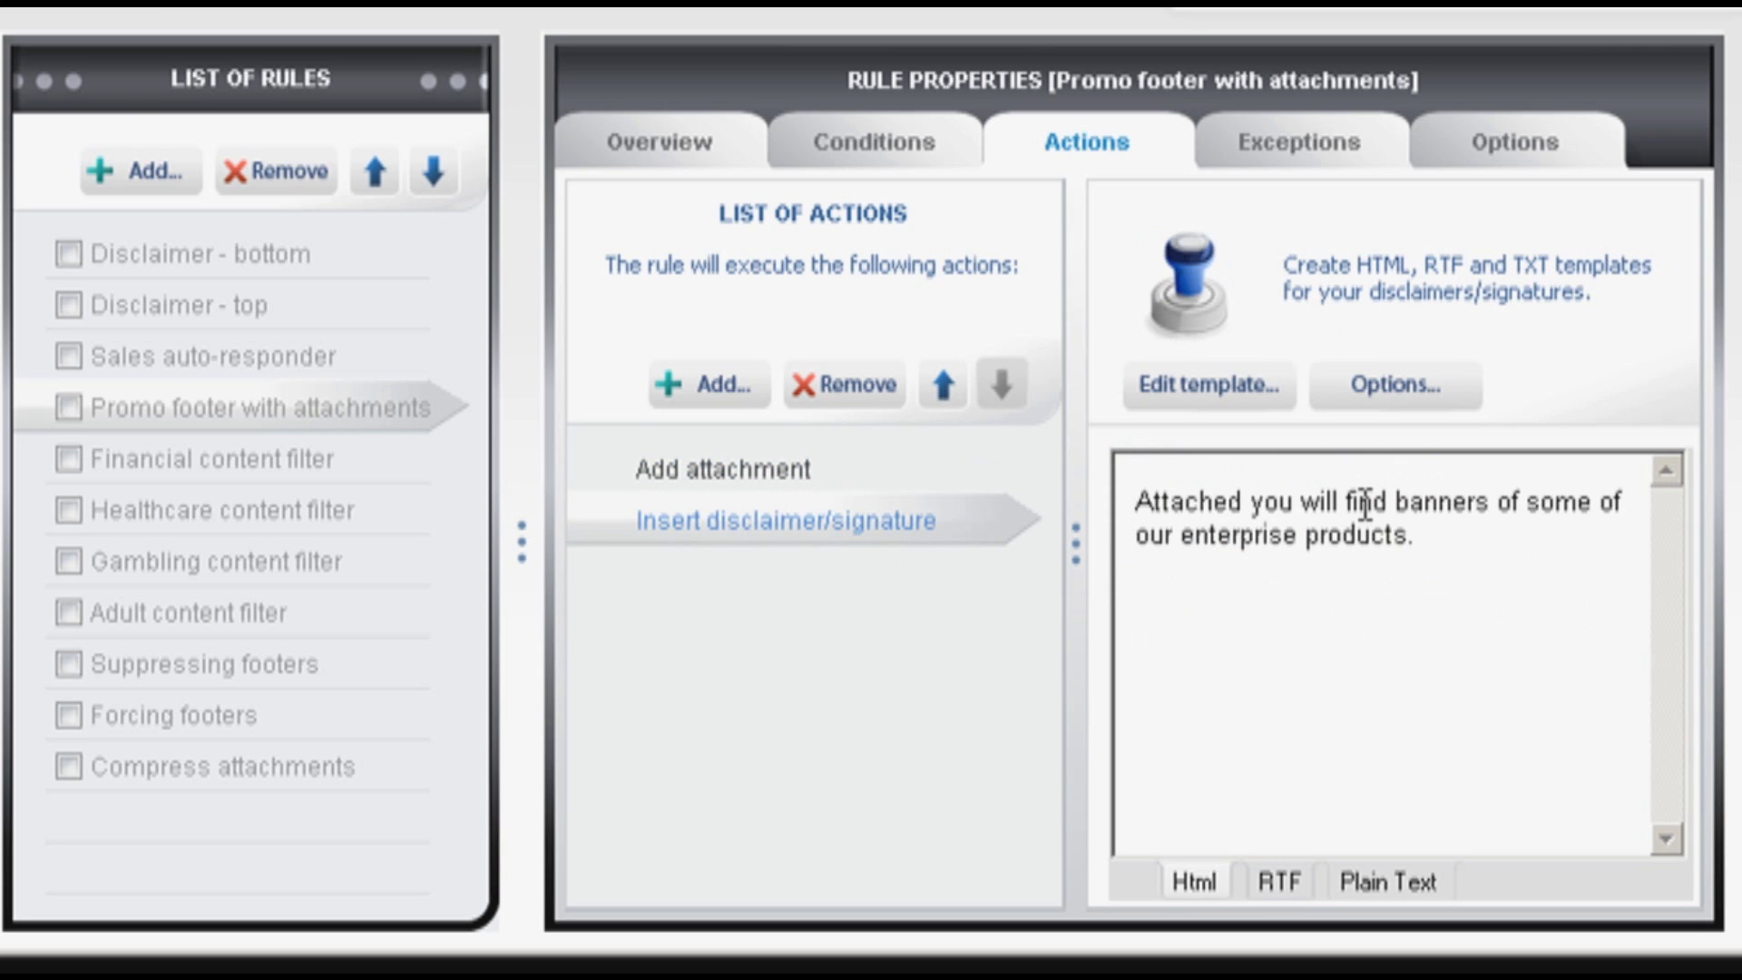
pyautogui.click(1282, 141)
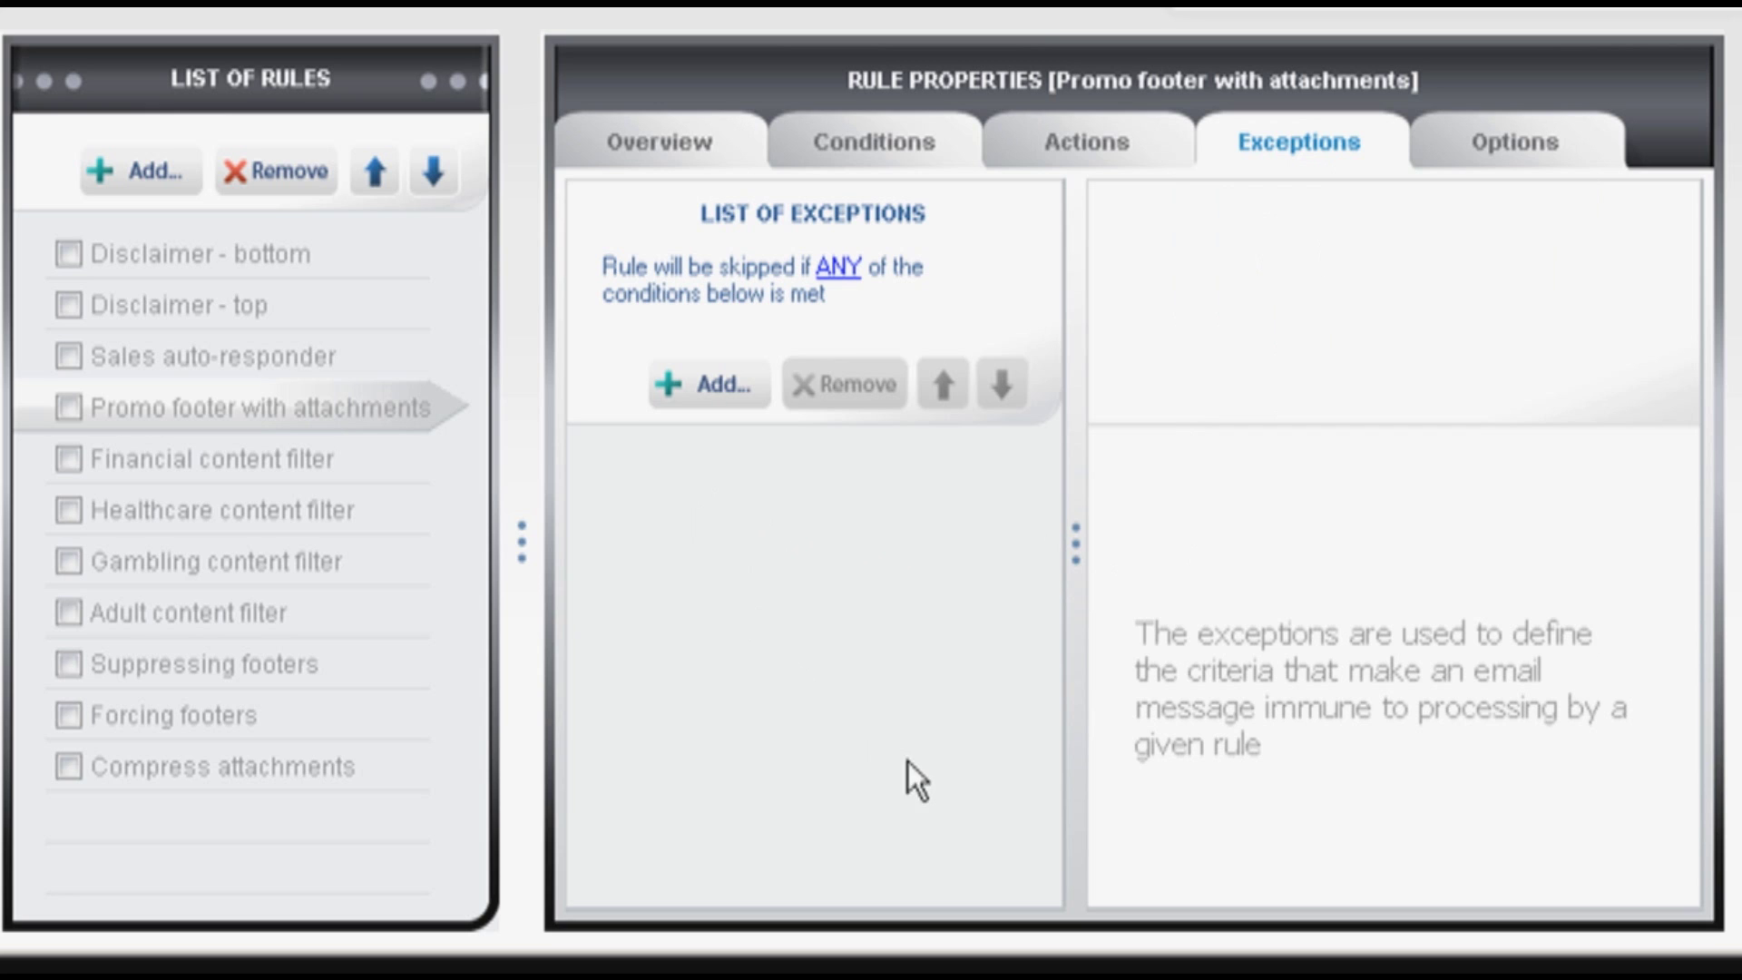
pyautogui.click(717, 384)
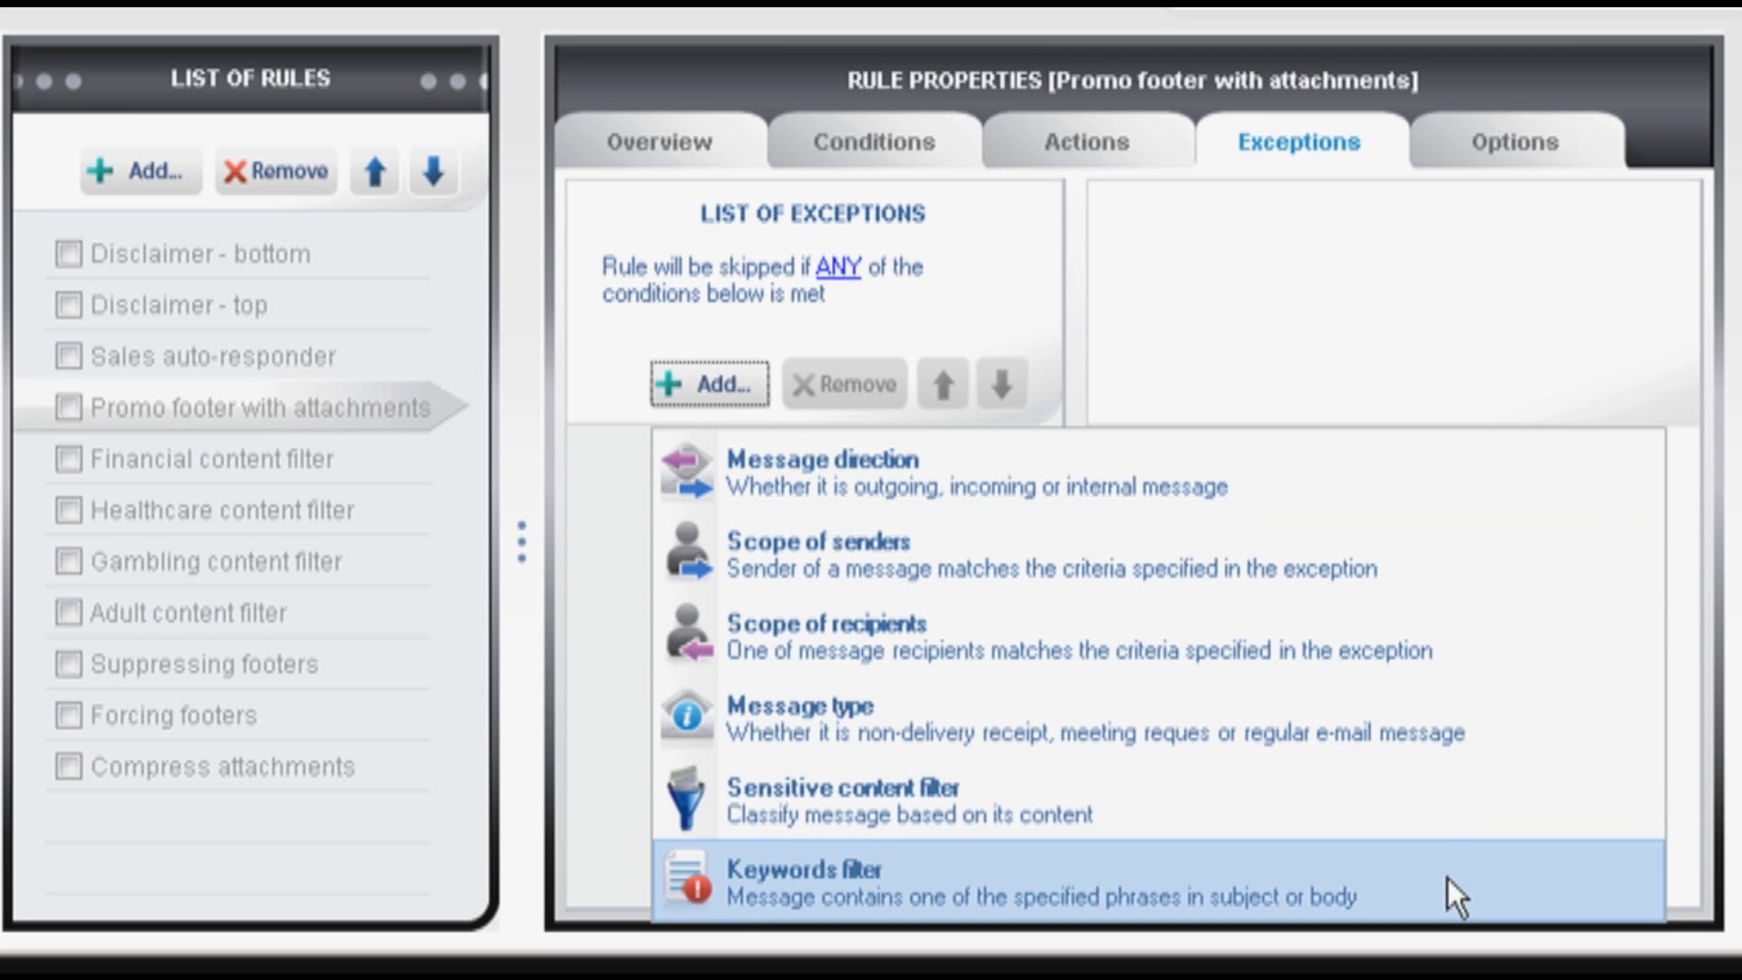
pyautogui.click(1501, 149)
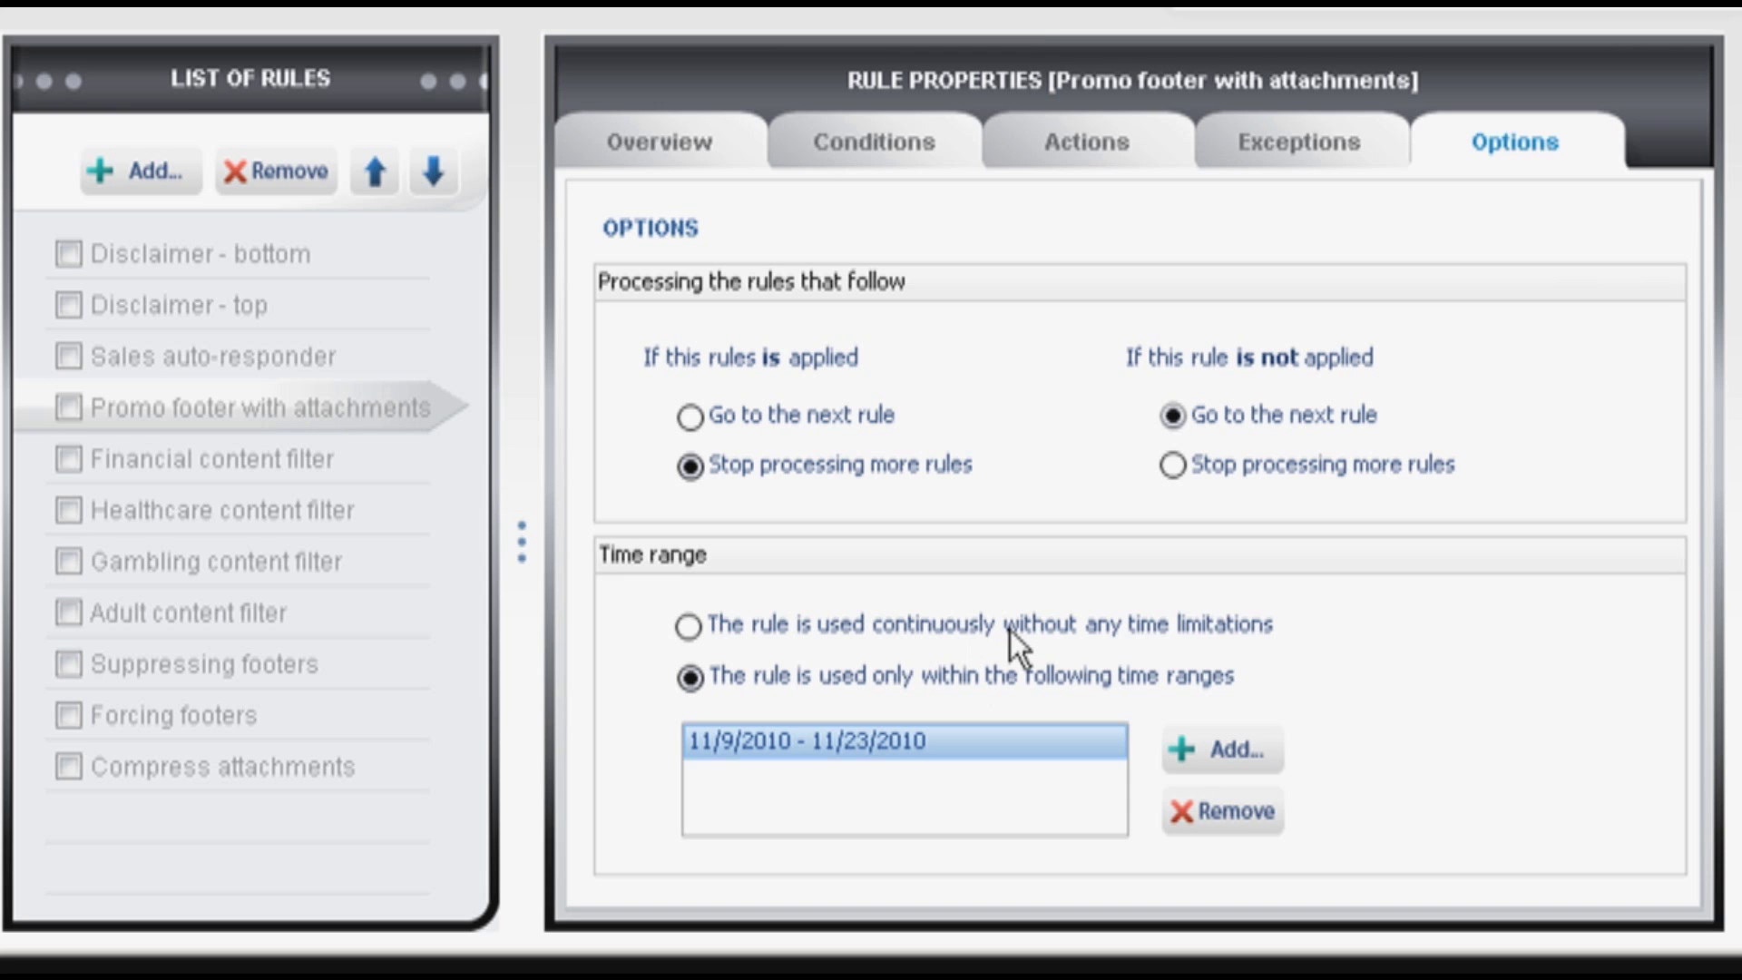
# - View the Promo footer's sender address and hot-folder settings unchanged, then save with Ctrl+S
pyautogui.click(688, 150)
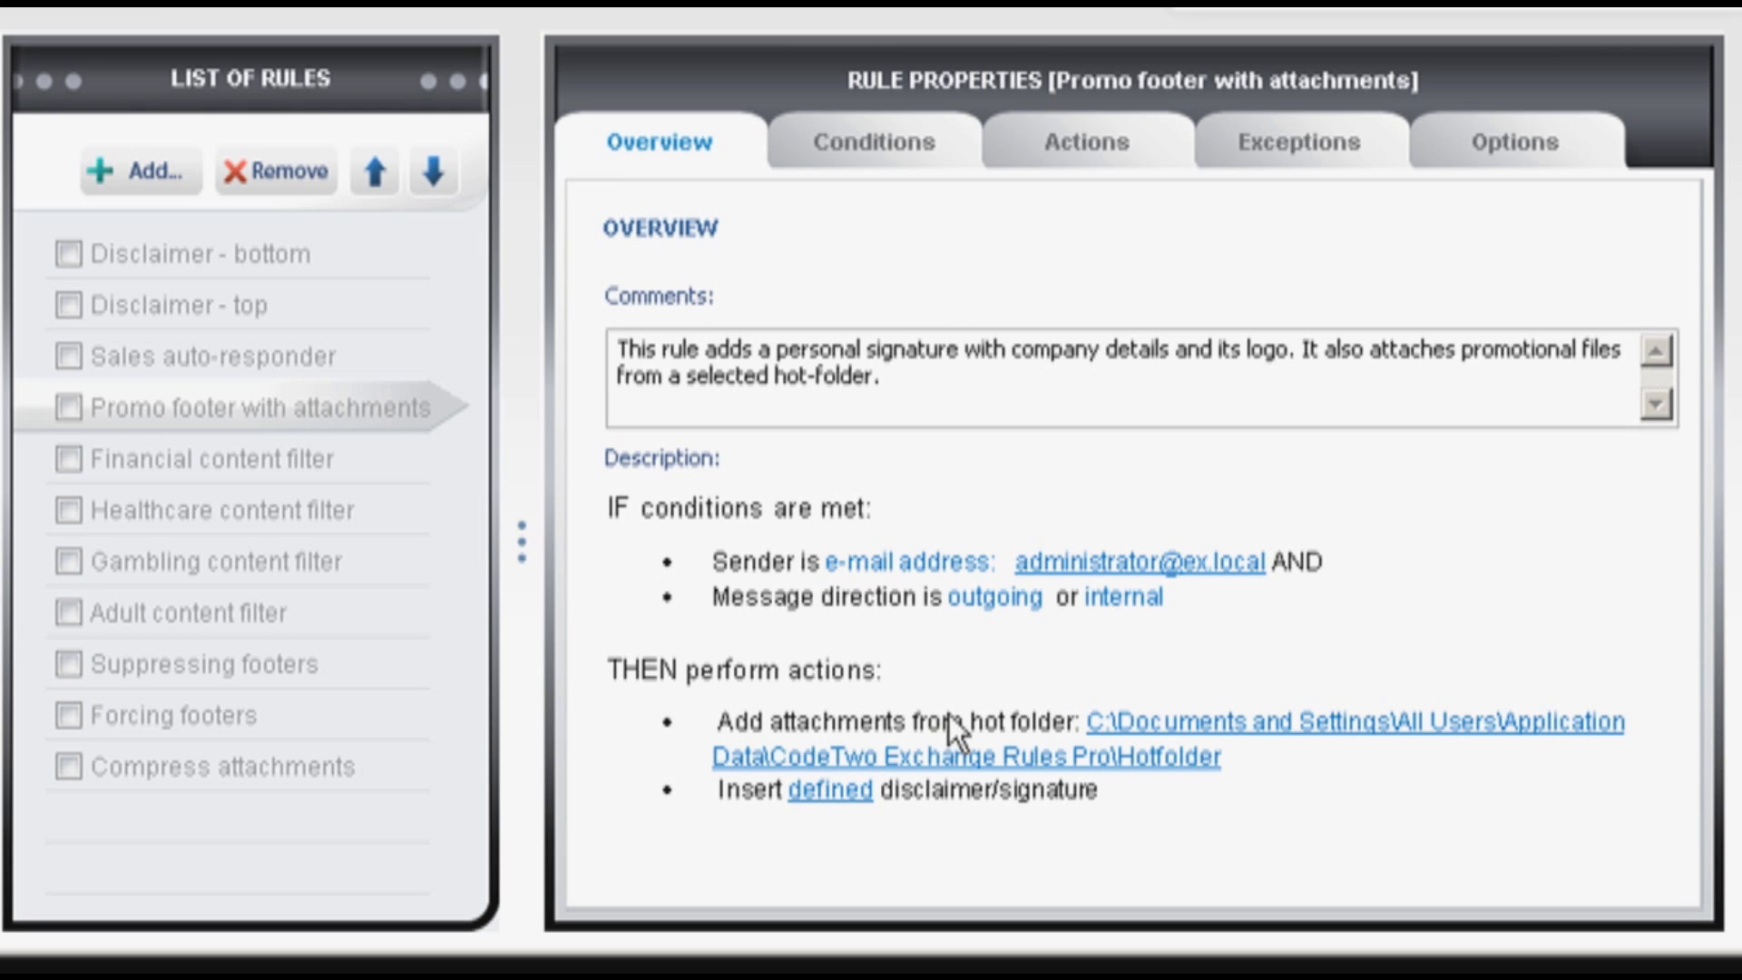
pyautogui.click(1152, 555)
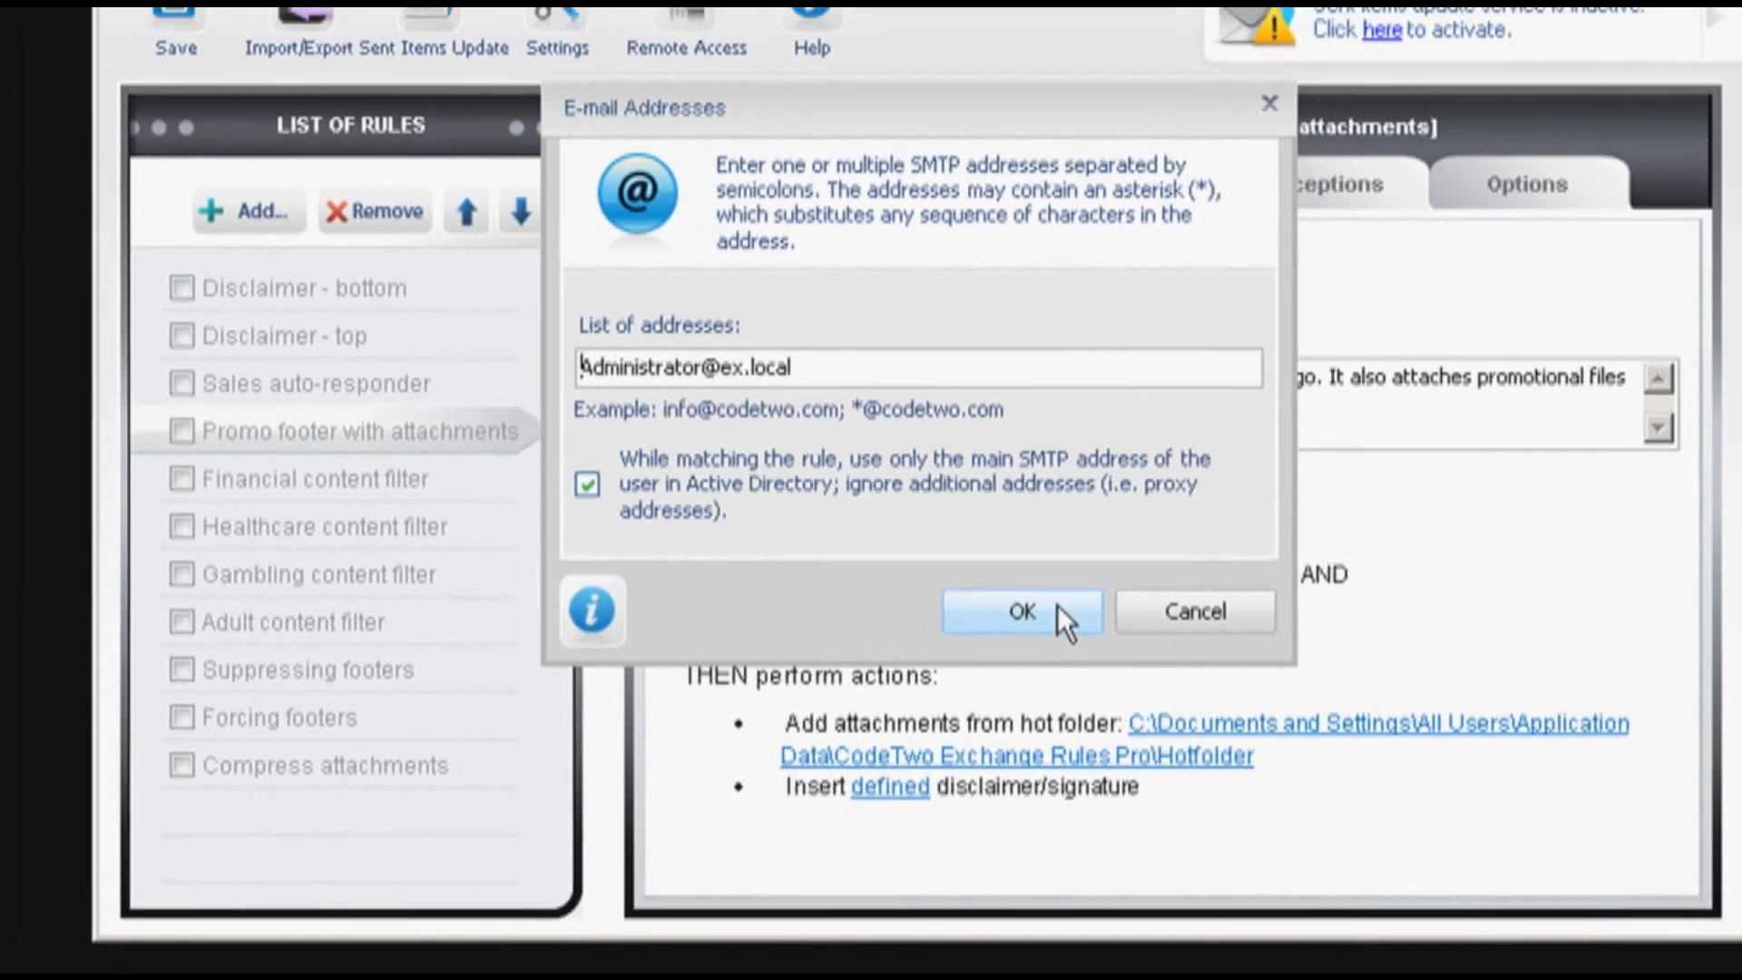
pyautogui.click(1058, 606)
pyautogui.click(1205, 723)
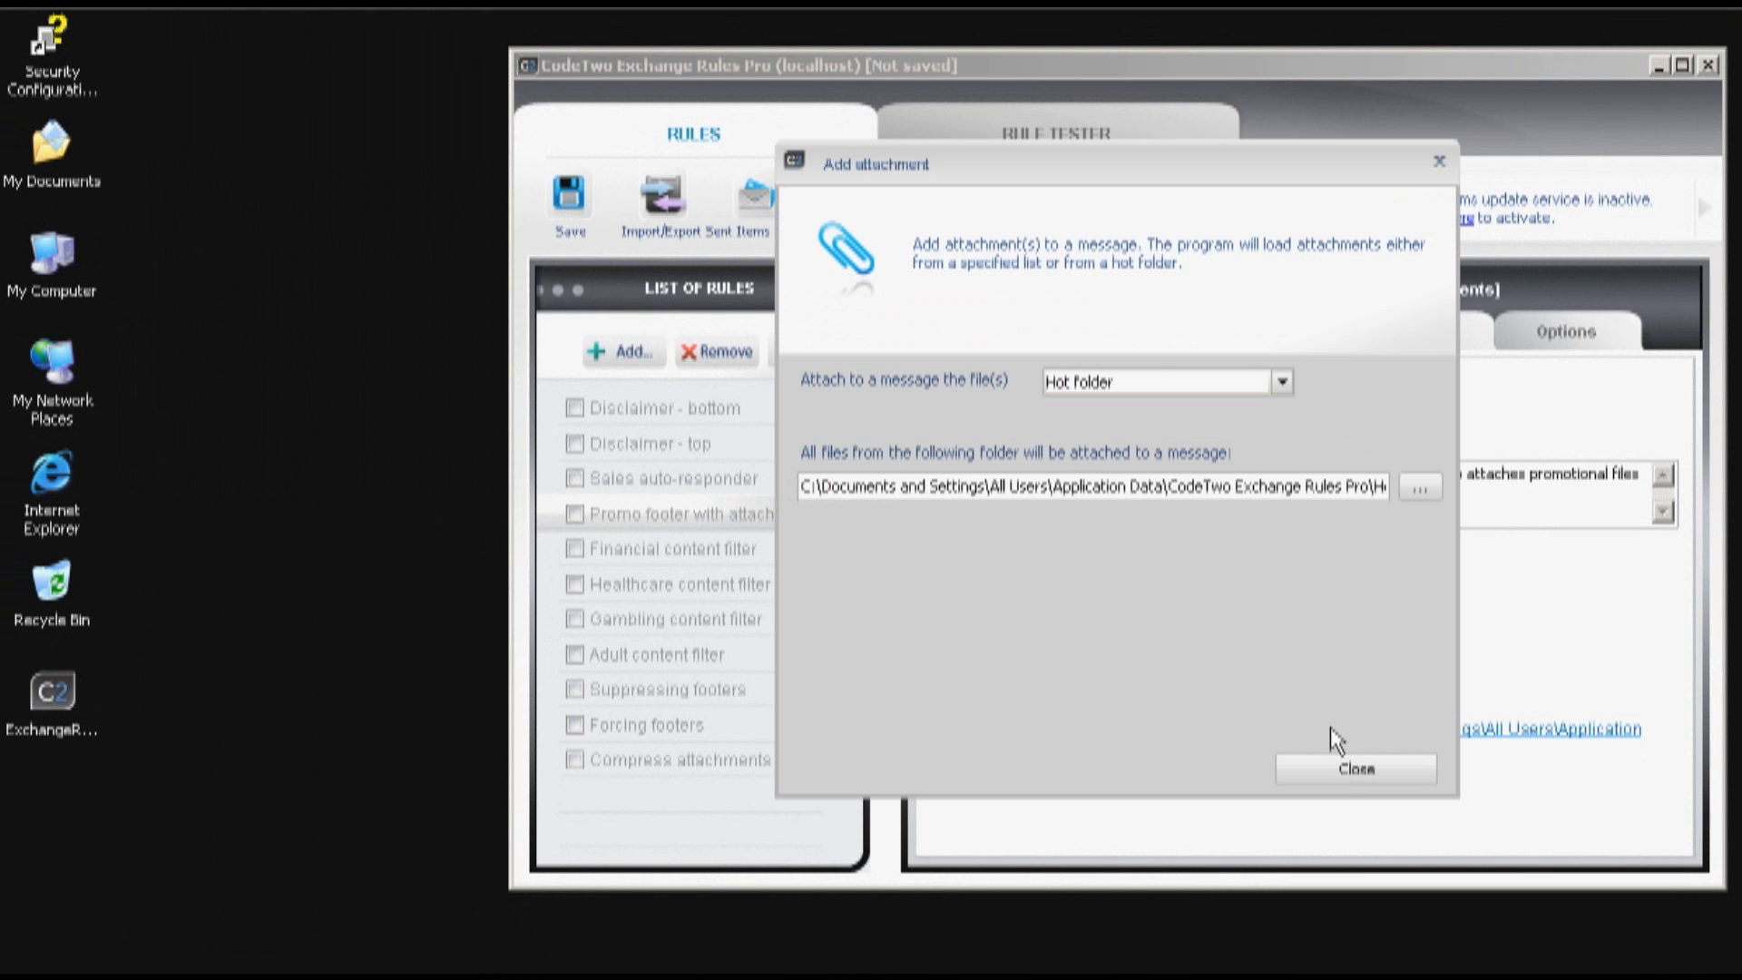
pyautogui.click(1327, 767)
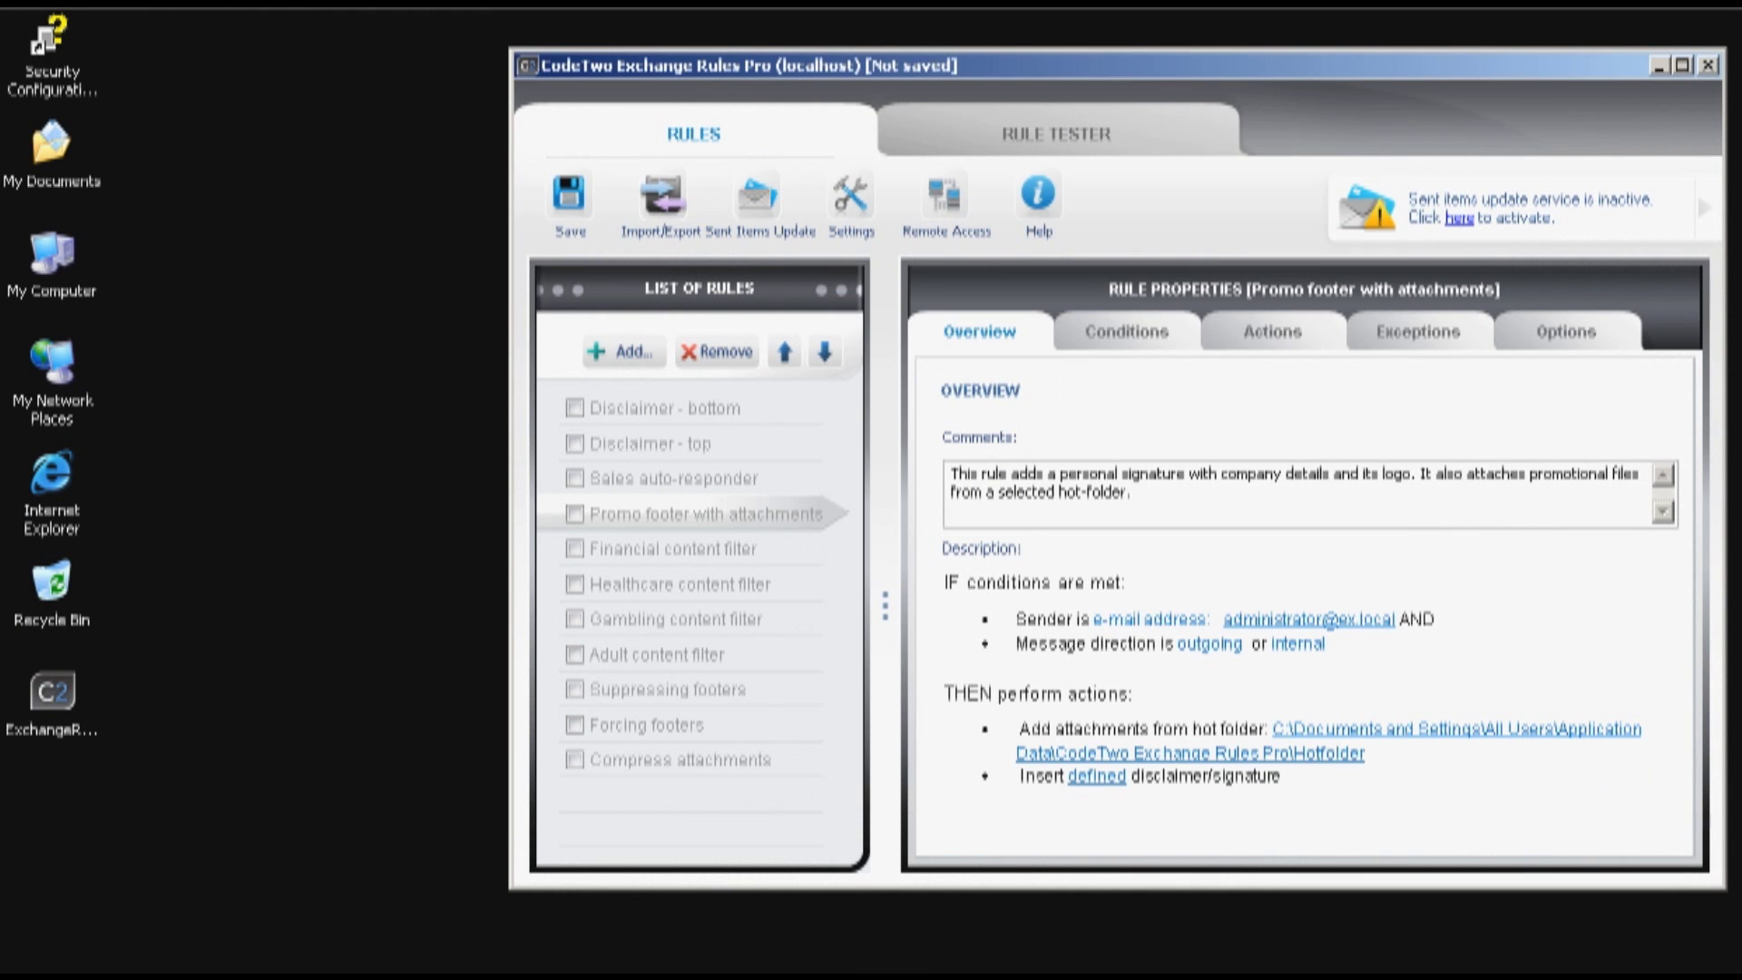
pyautogui.hotkey('ctrl', 's')
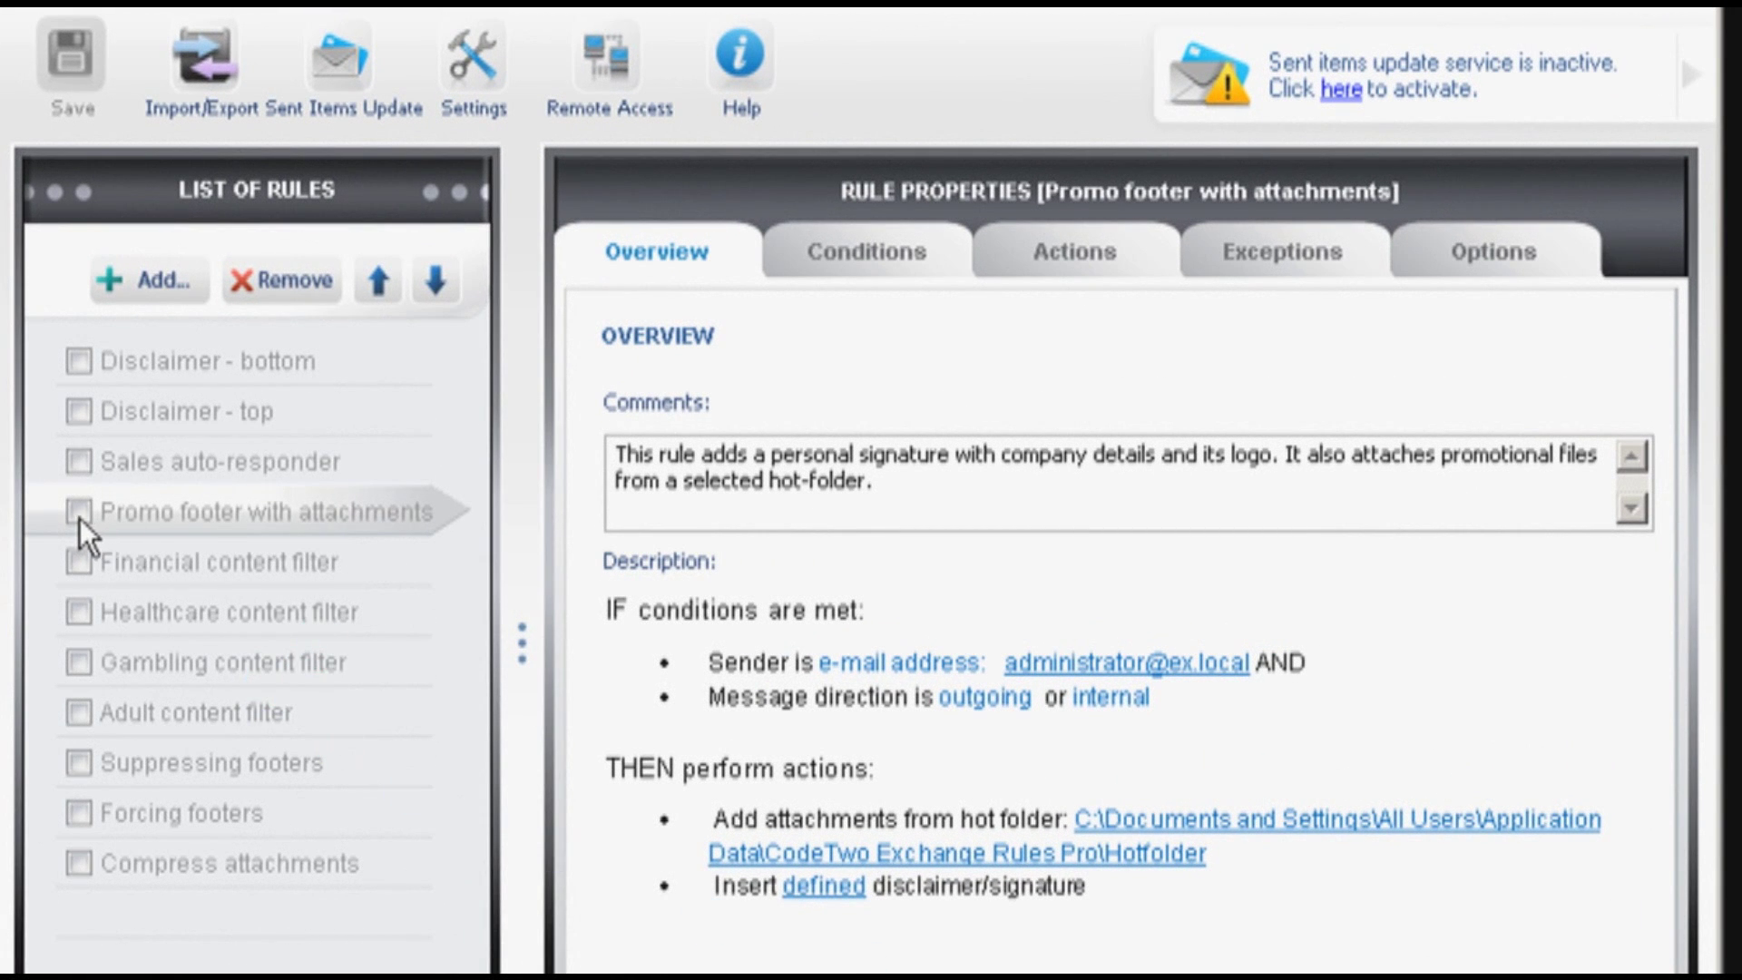
# - Enable the Promo footer with attachments rule and view the Disclaimer - bottom rule's actions
pyautogui.click(79, 514)
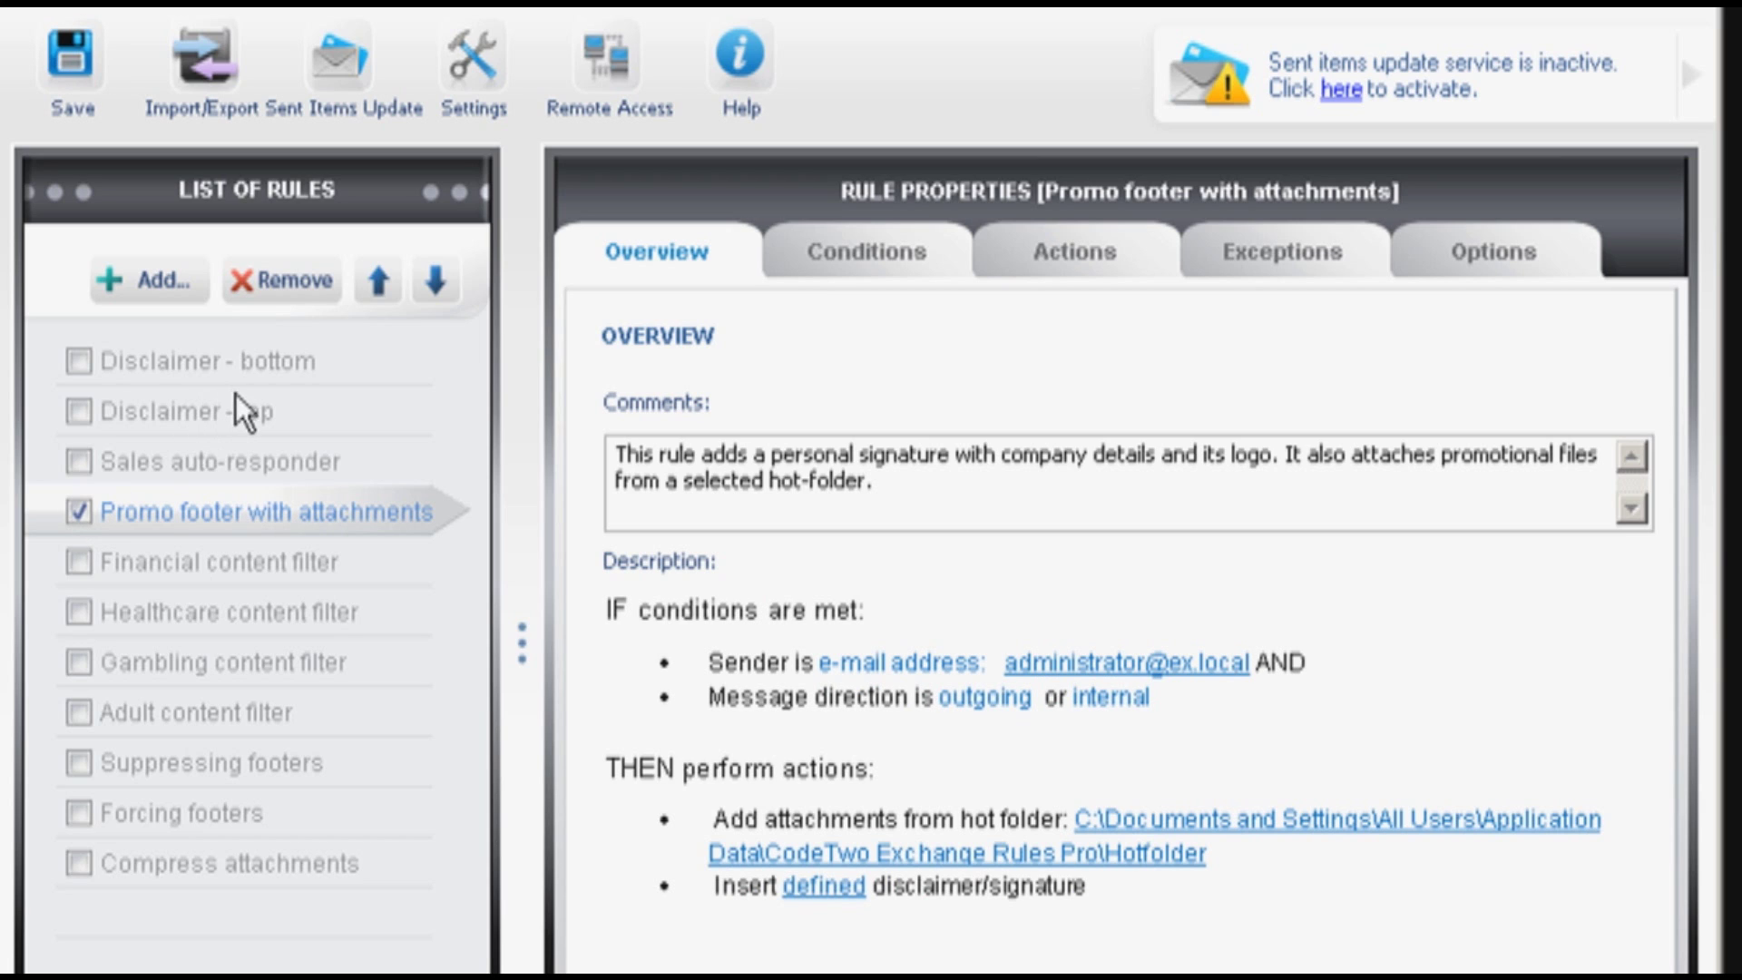
pyautogui.click(209, 370)
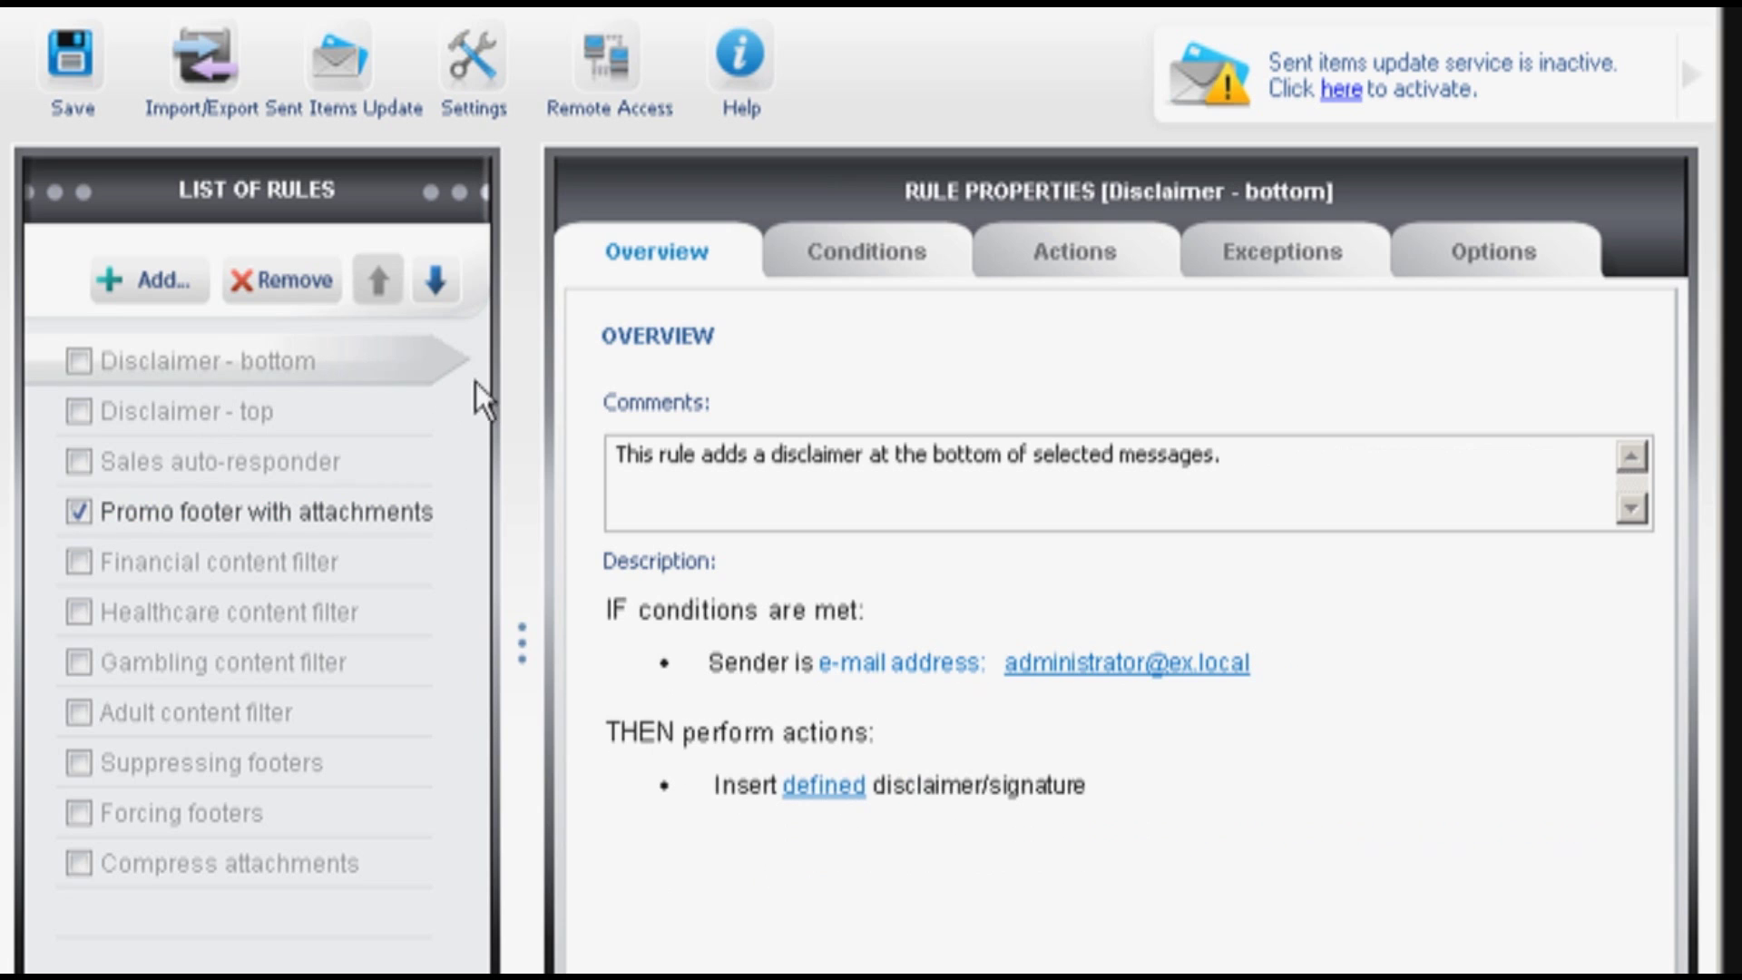
pyautogui.click(1057, 259)
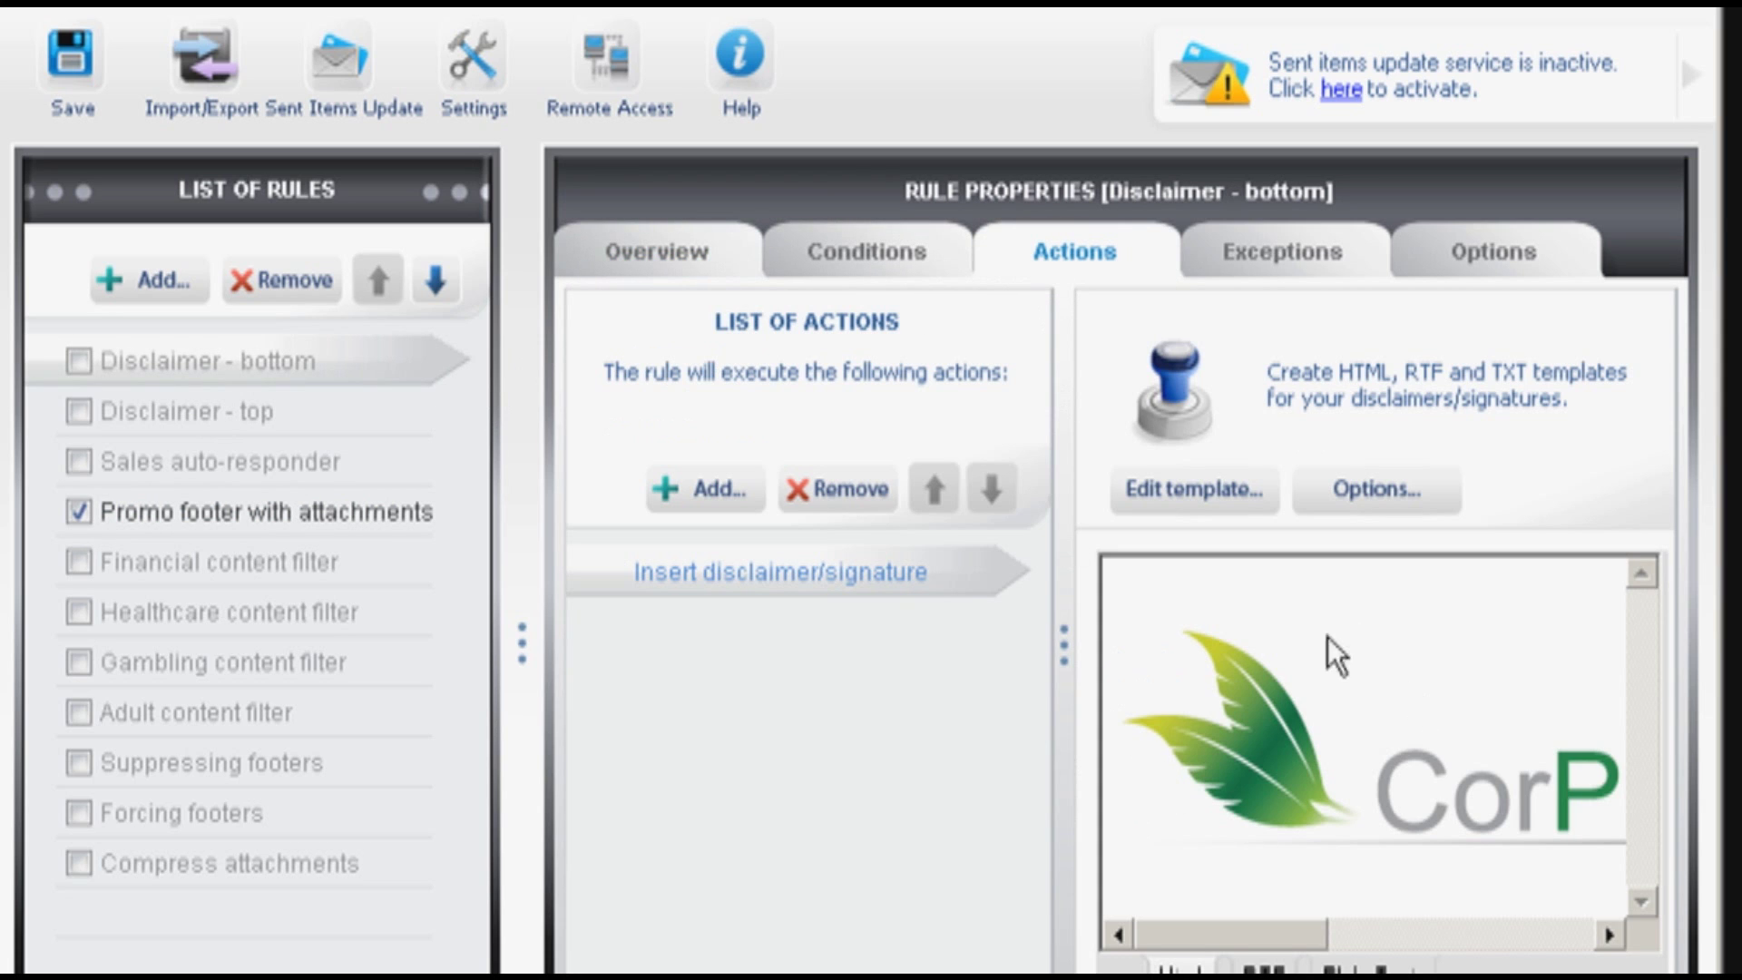
# - Enable the Disclaimer - bottom rule and save the rules configuration
pyautogui.moveTo(1252, 944); pyautogui.dragTo(1543, 945)
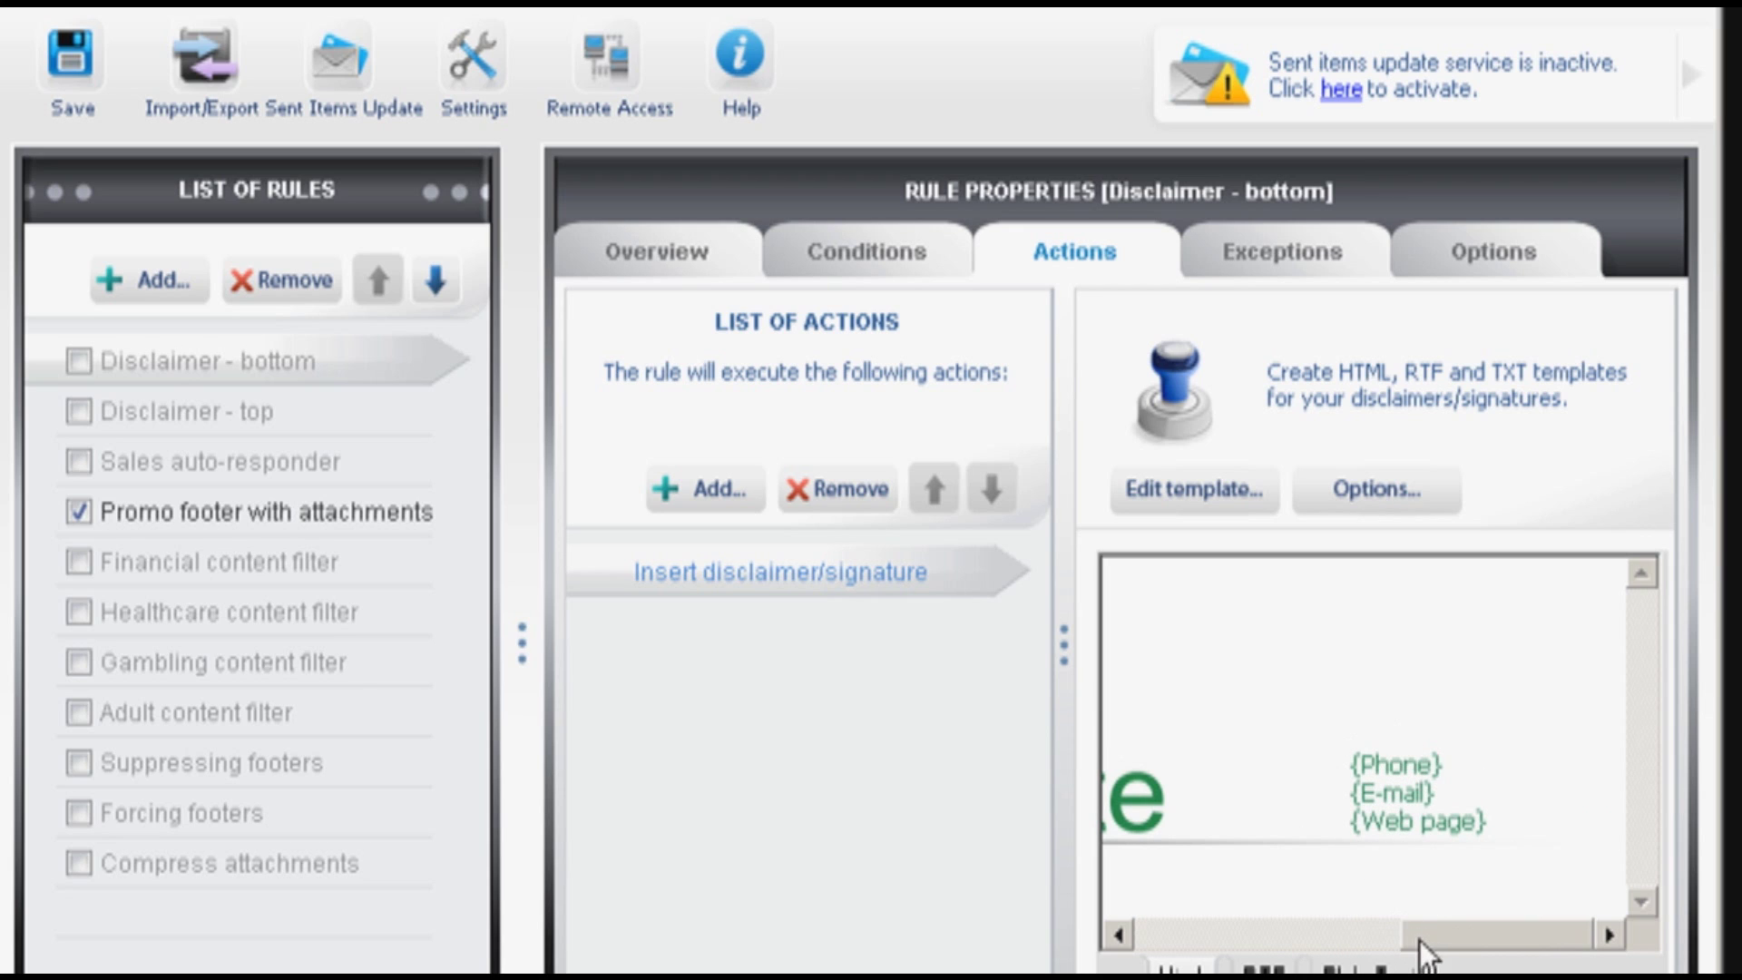
pyautogui.moveTo(1424, 948); pyautogui.dragTo(1161, 945)
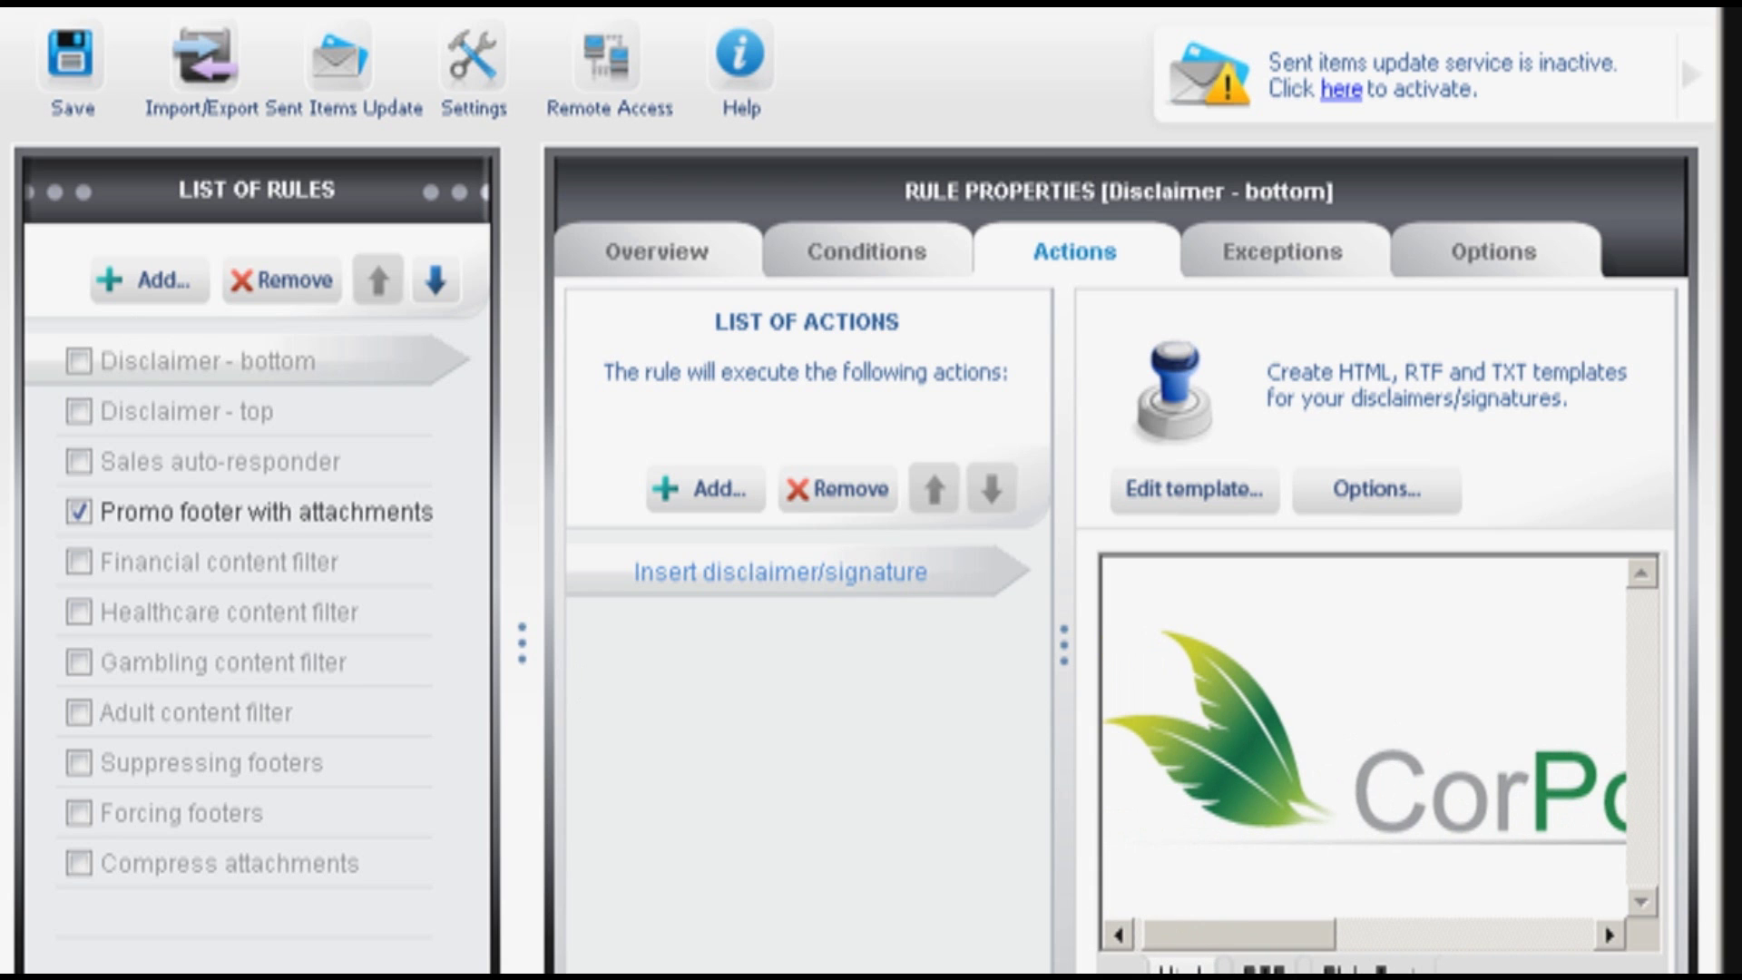
pyautogui.click(79, 361)
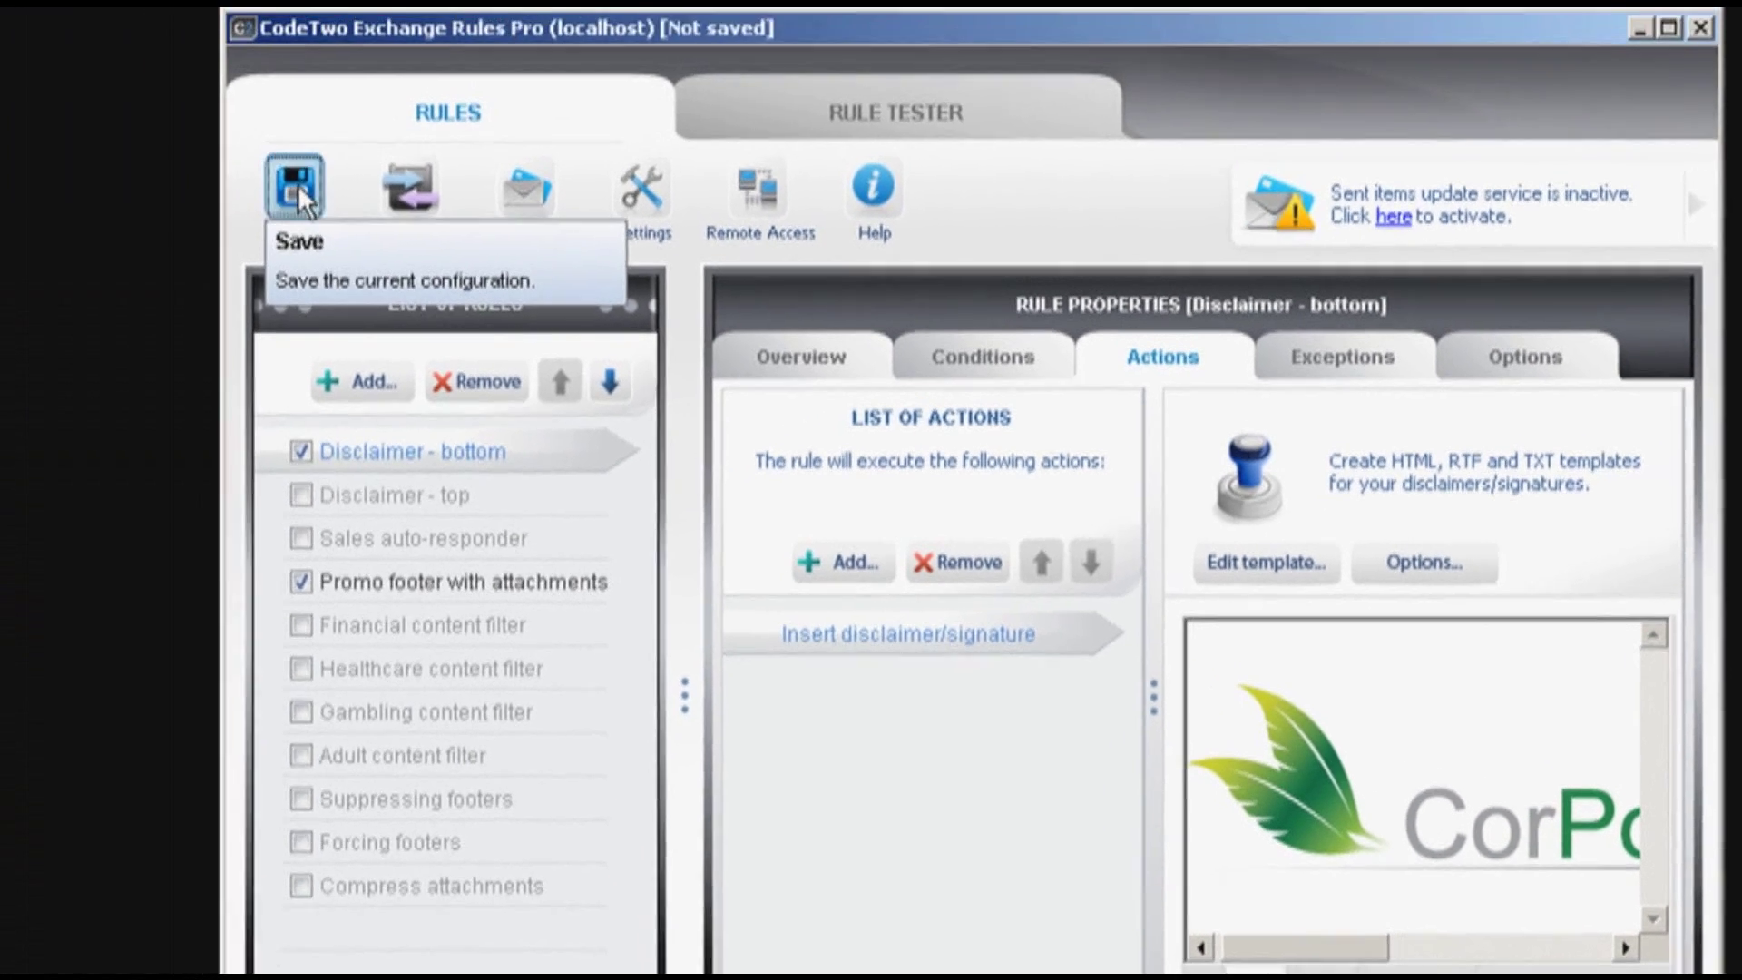
pyautogui.click(297, 189)
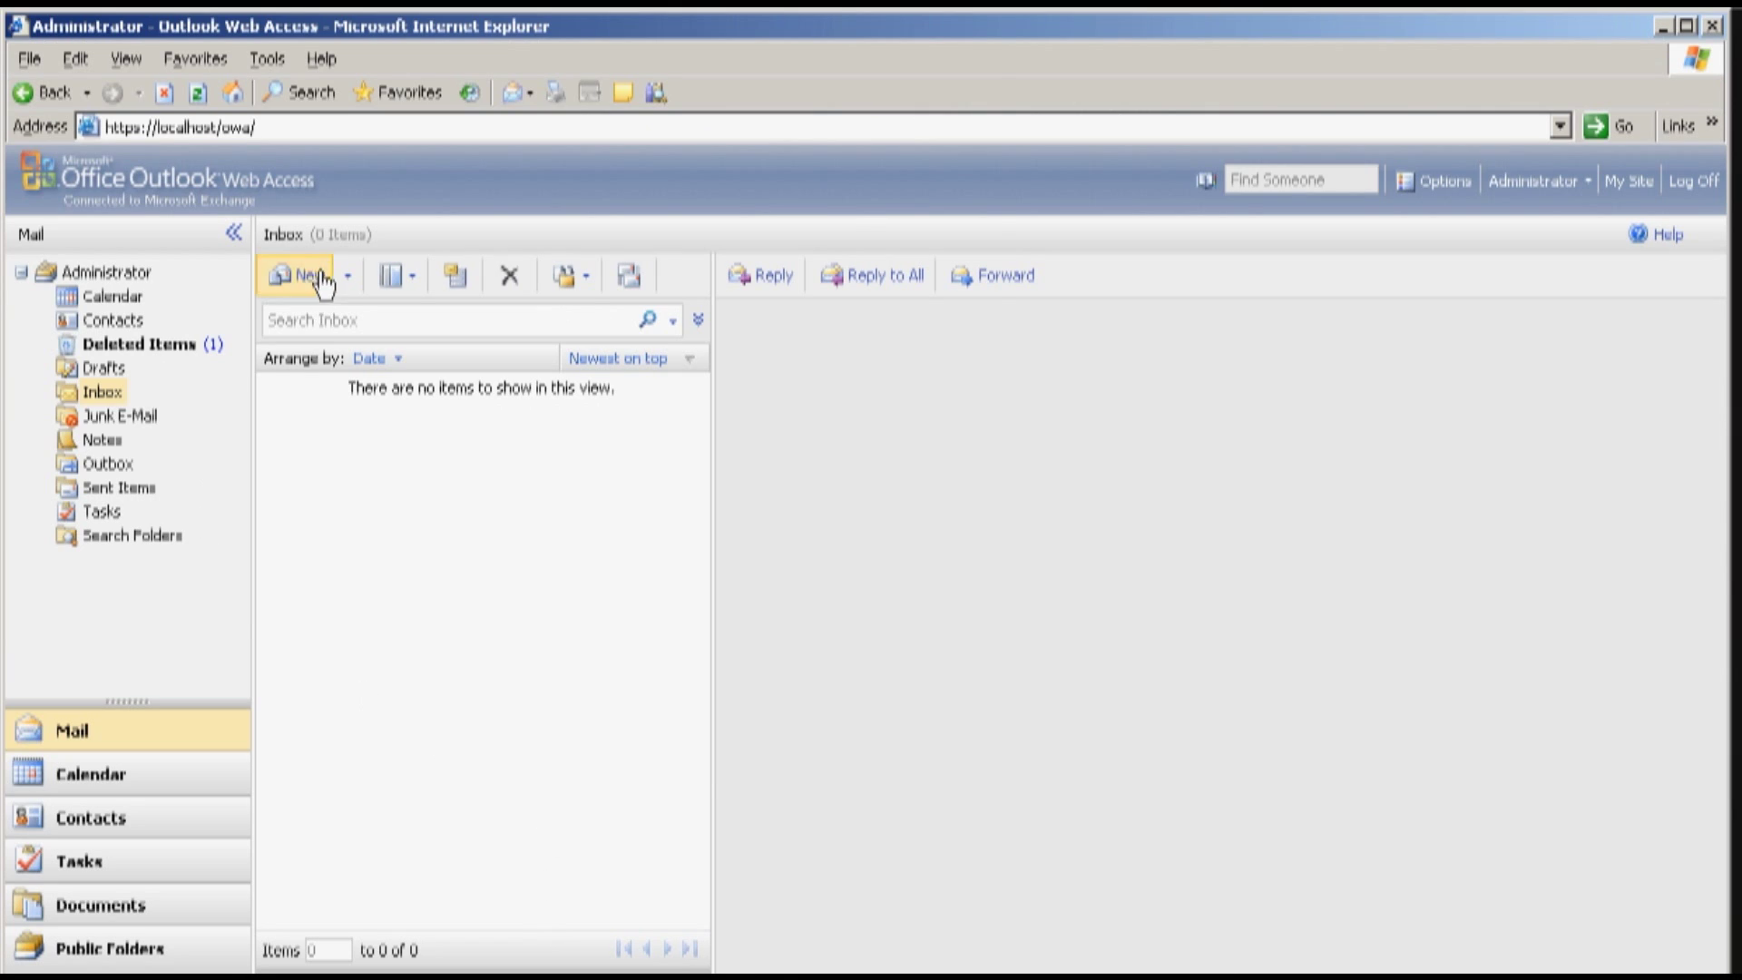
# - Address a new message to Administrator with the subject 'test email'
pyautogui.click(308, 275)
pyautogui.write('ad')
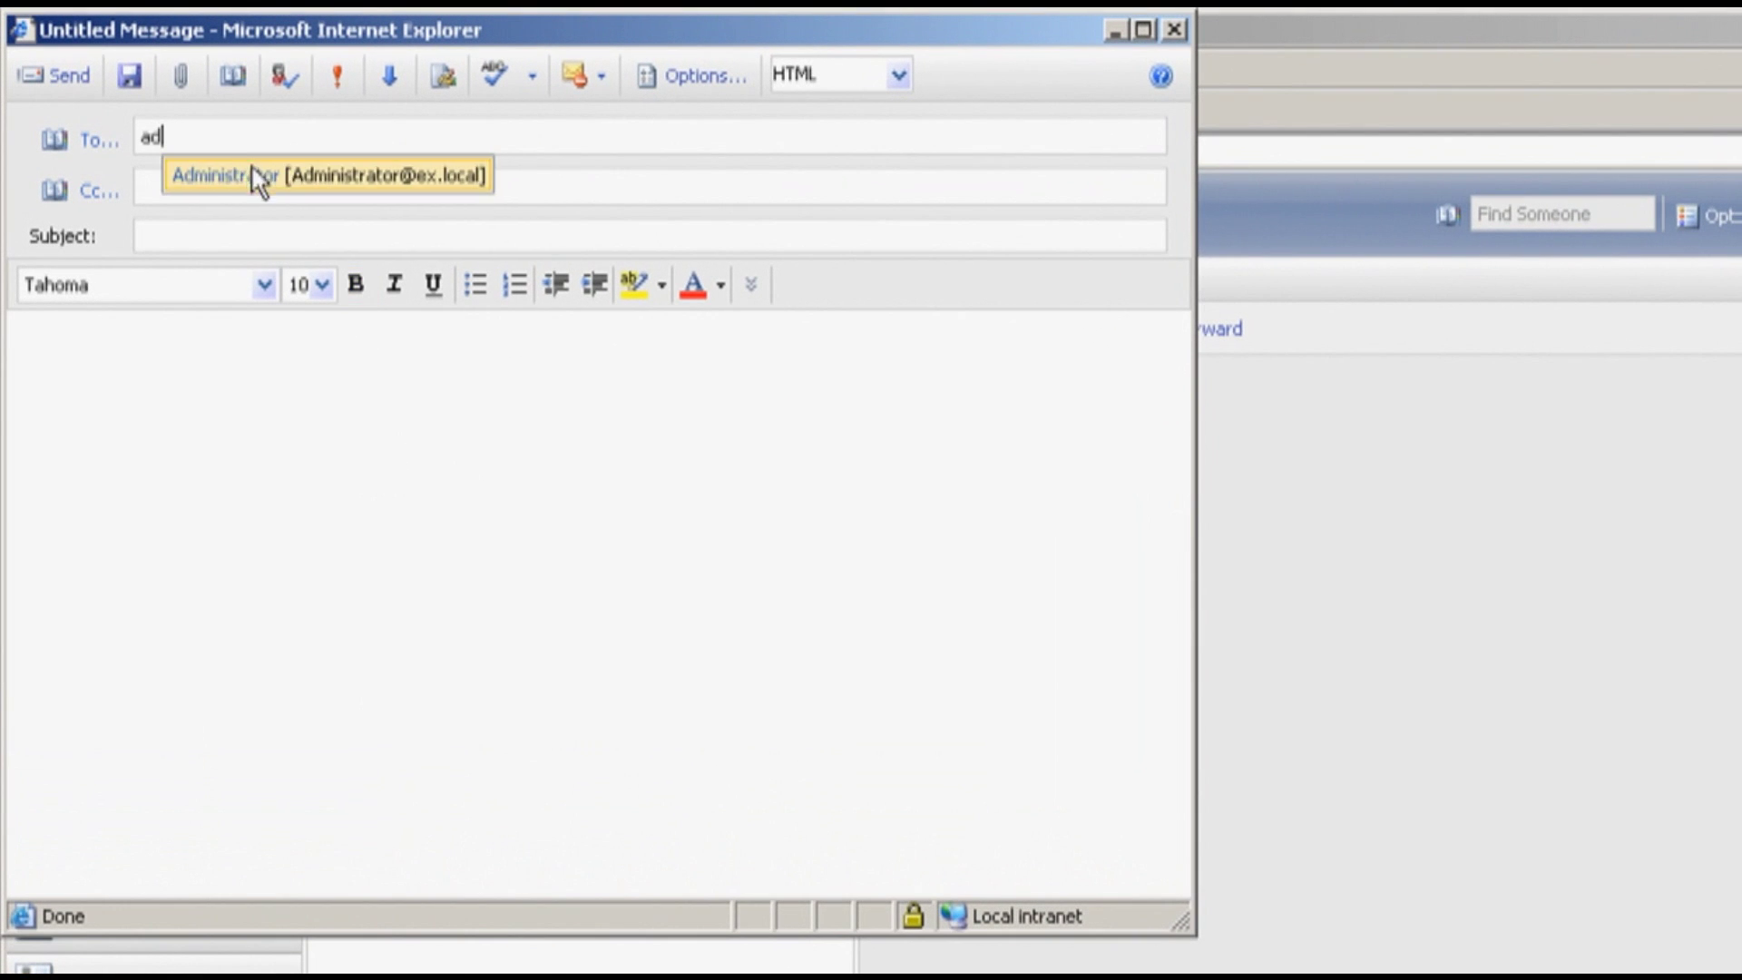
pyautogui.click(257, 177)
pyautogui.click(225, 235)
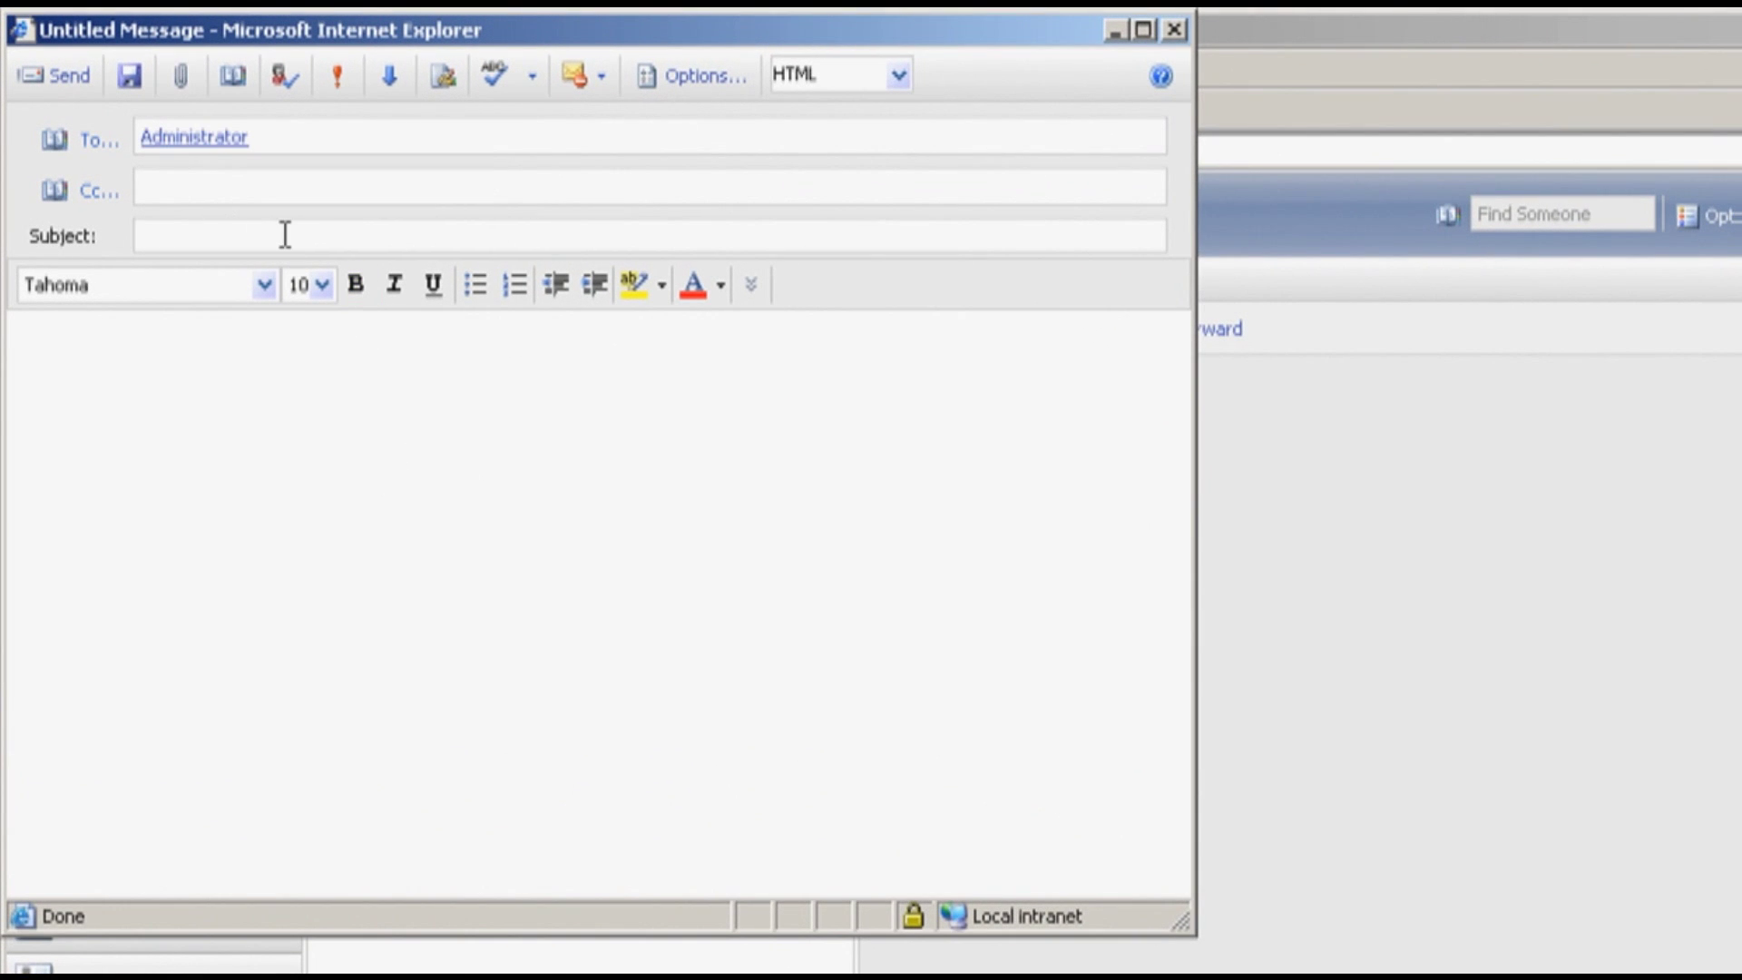
pyautogui.write('test ea')
pyautogui.press('BackSpace')
pyautogui.write('mail')
# - Write the body 'this is the body of my message' below a blank line and send it
pyautogui.press('Tab')
pyautogui.write('this is ')
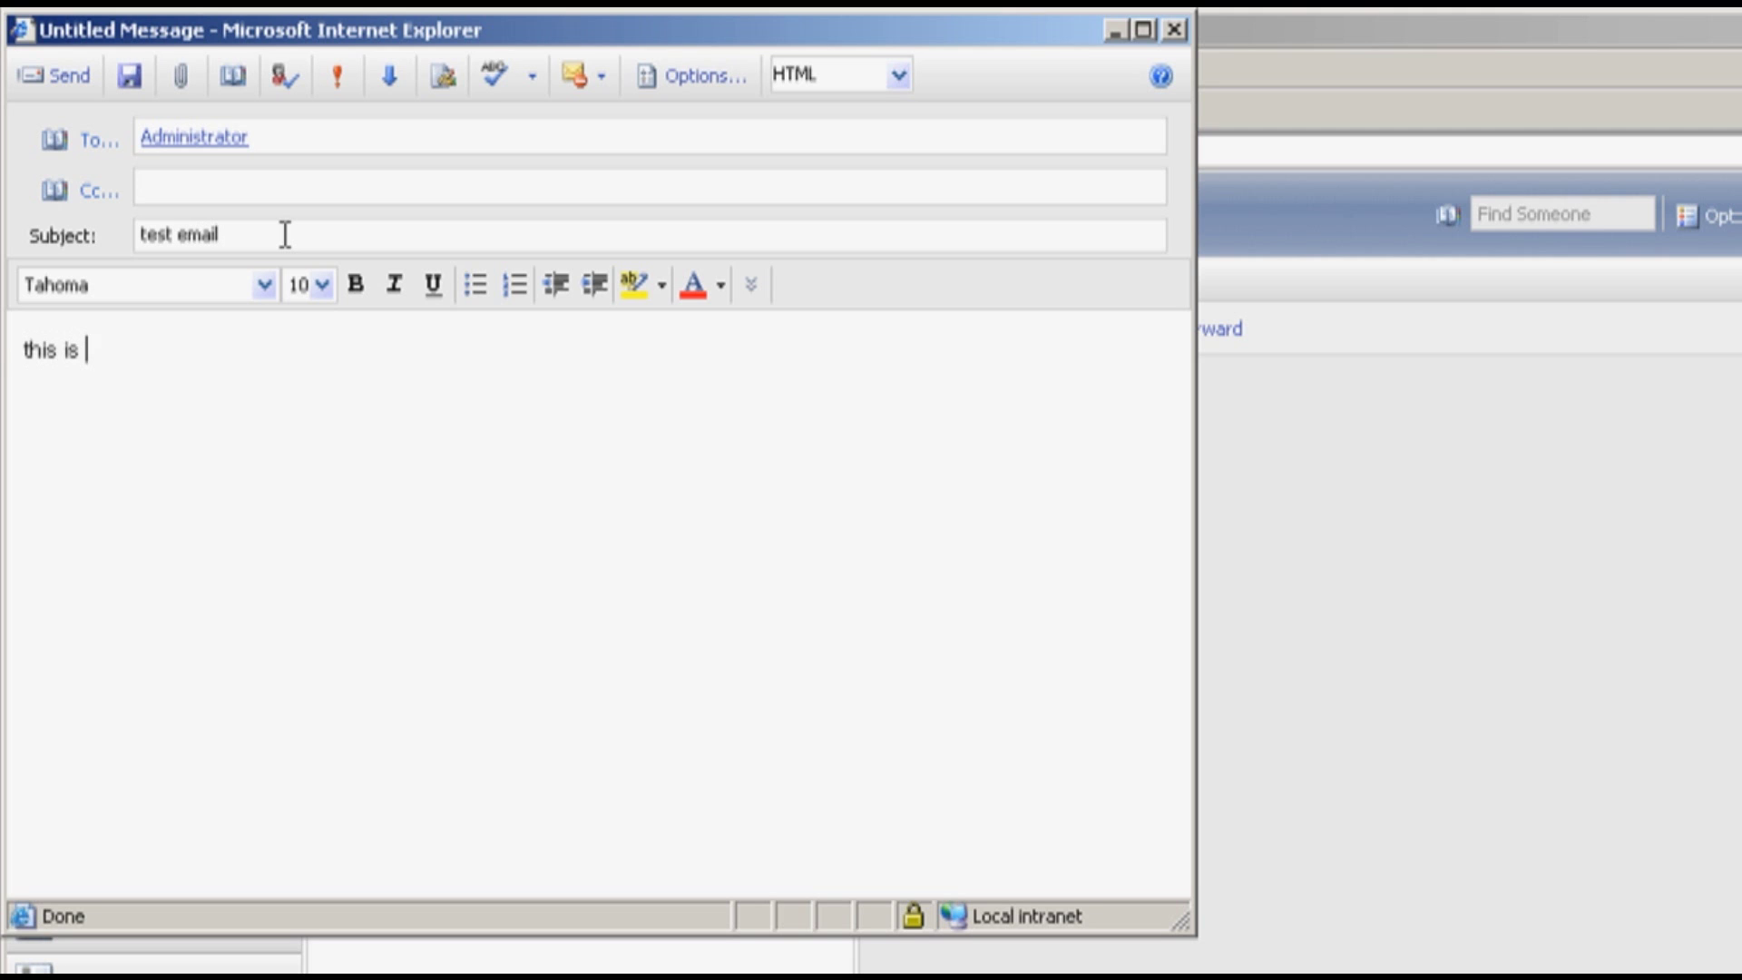
pyautogui.write('the body of ')
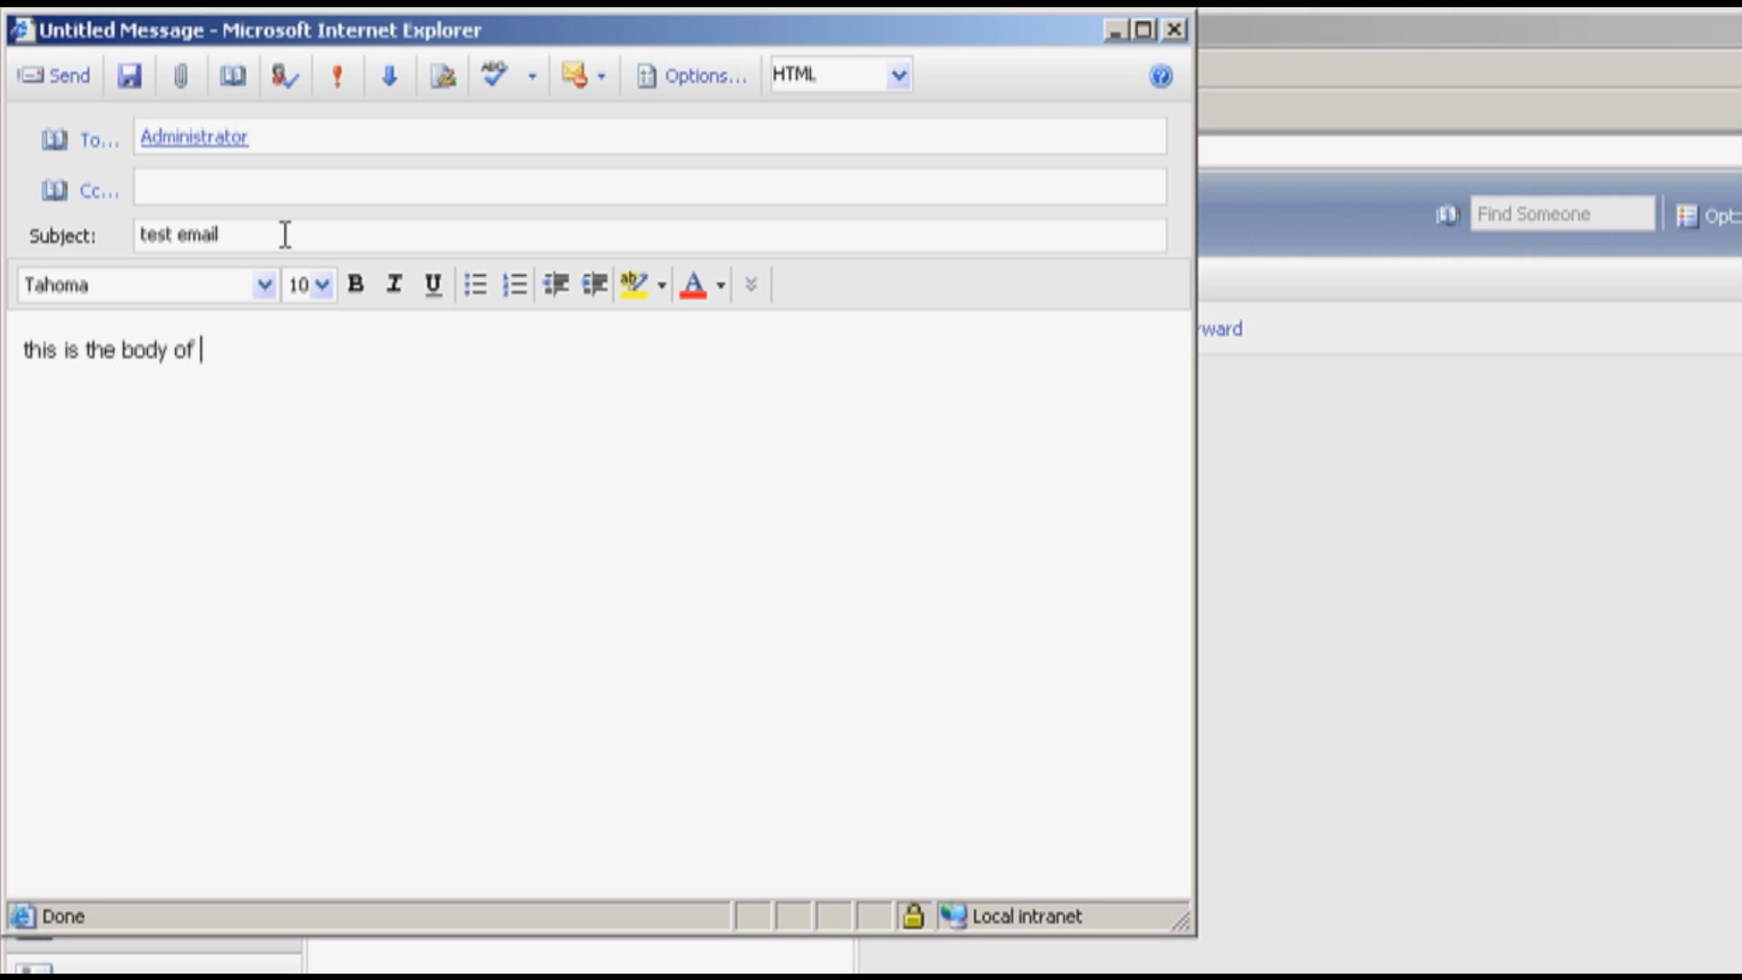
pyautogui.write('my message')
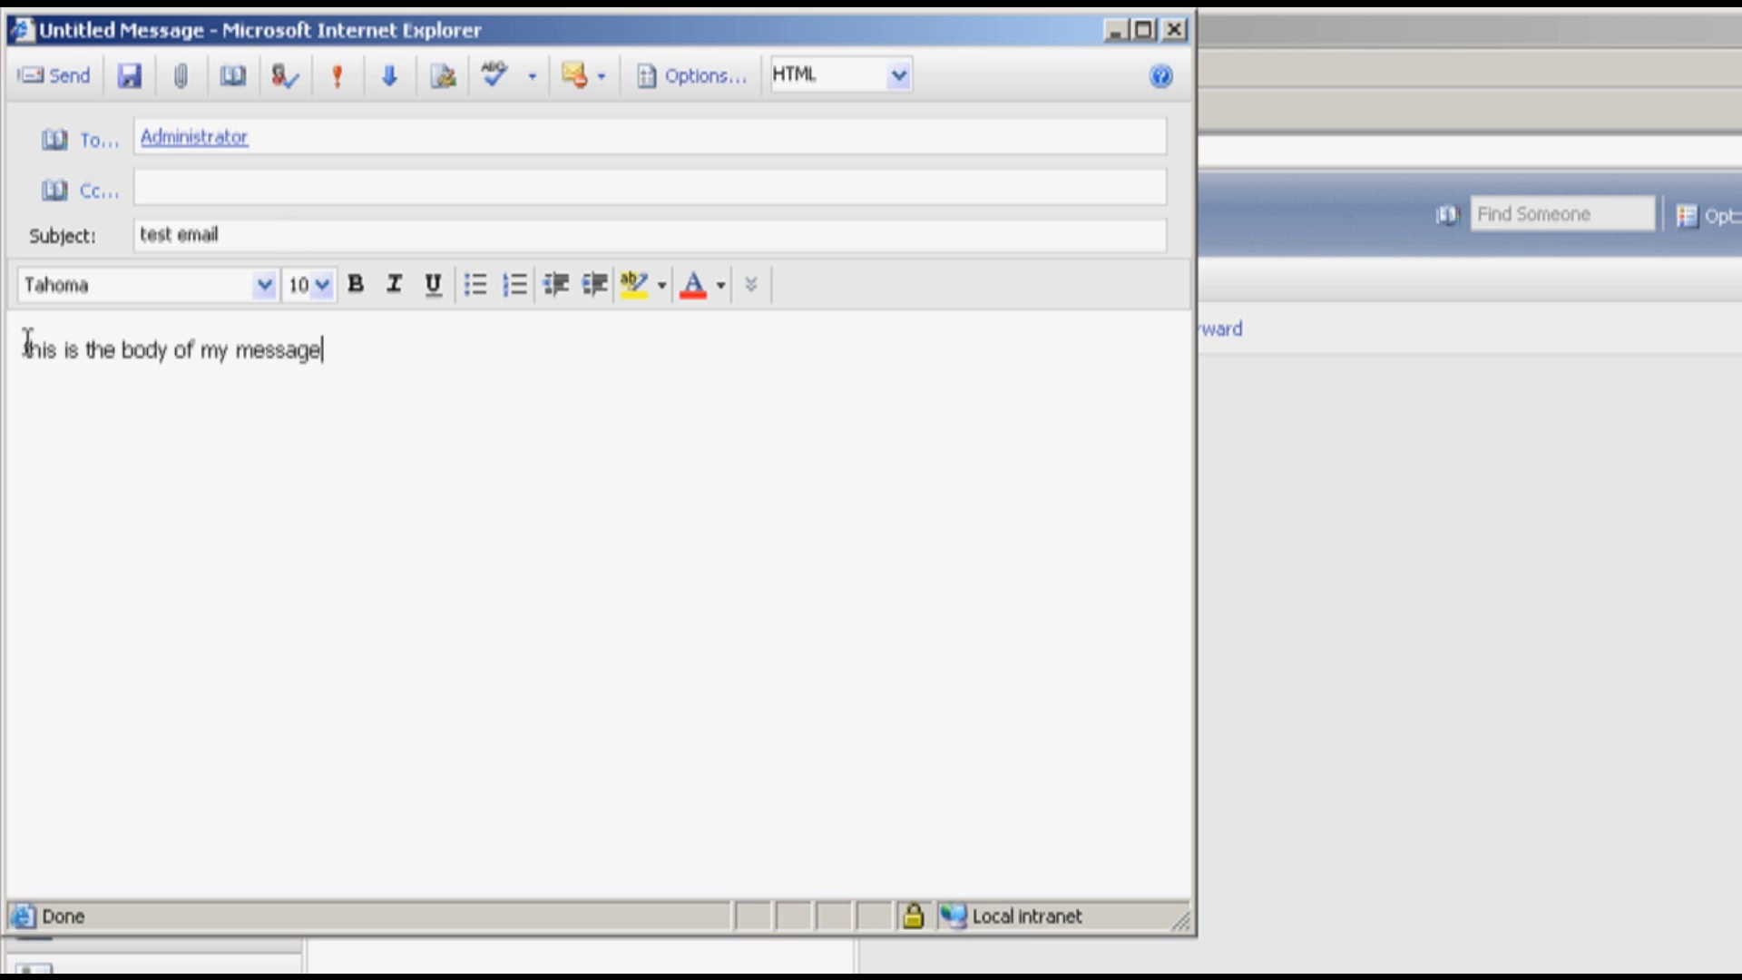
pyautogui.click(25, 348)
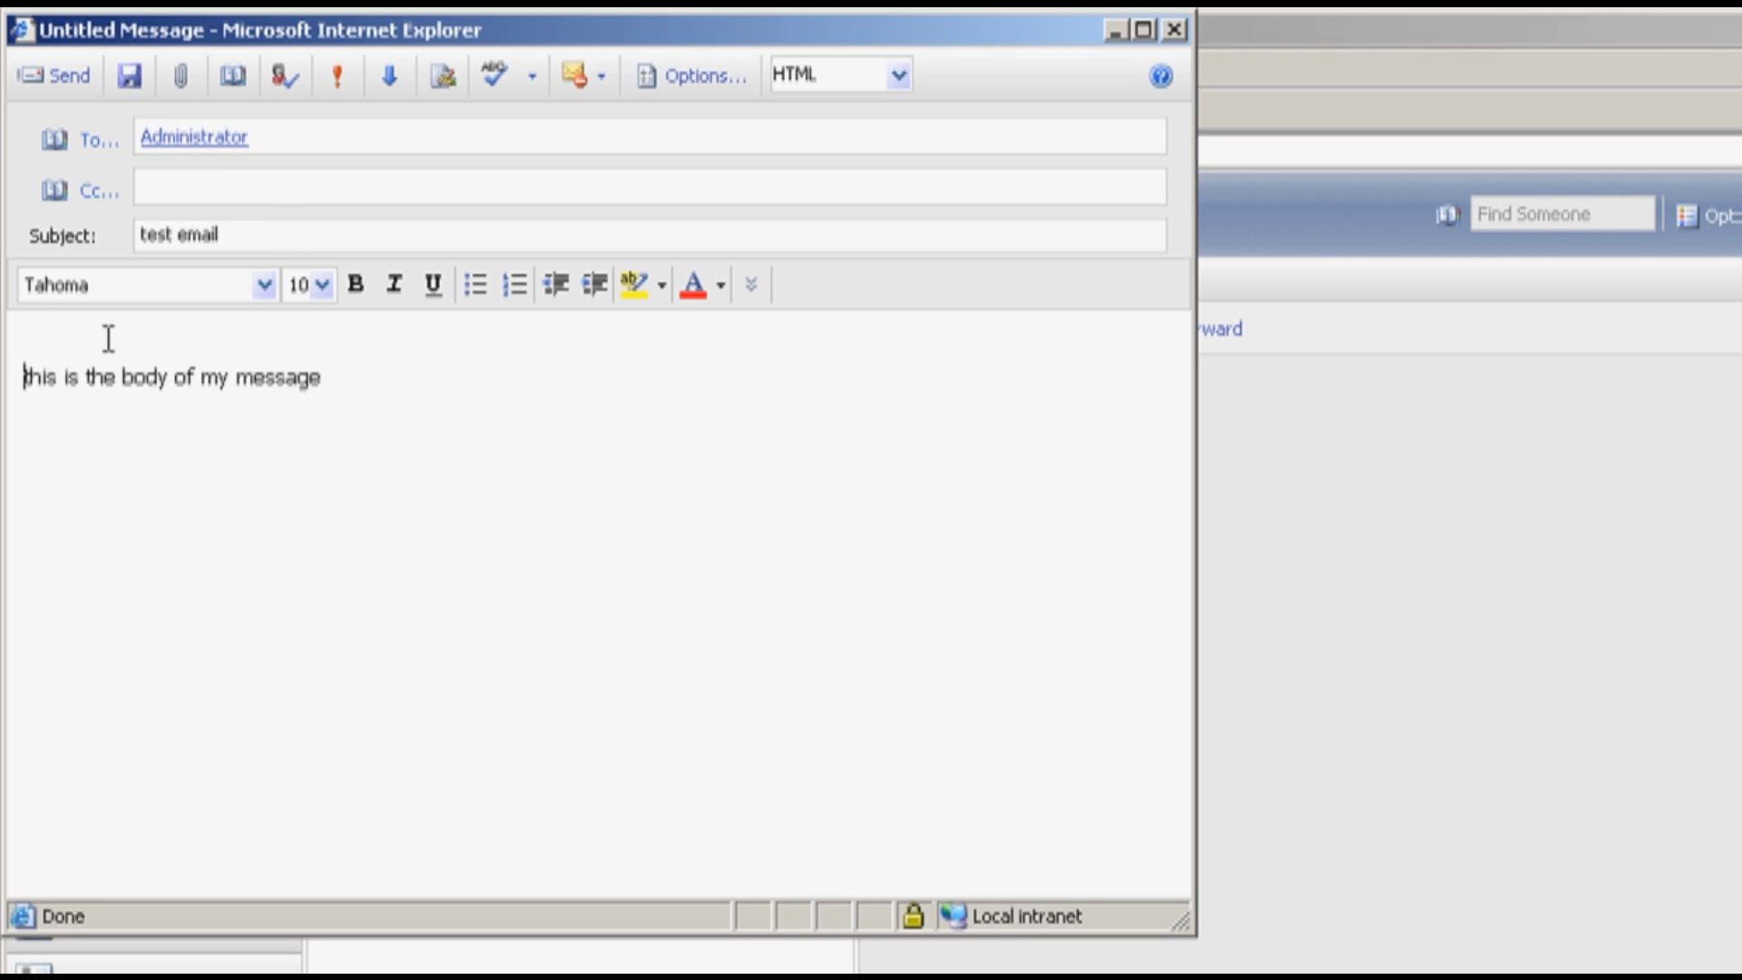
pyautogui.press('Return')
pyautogui.click(65, 78)
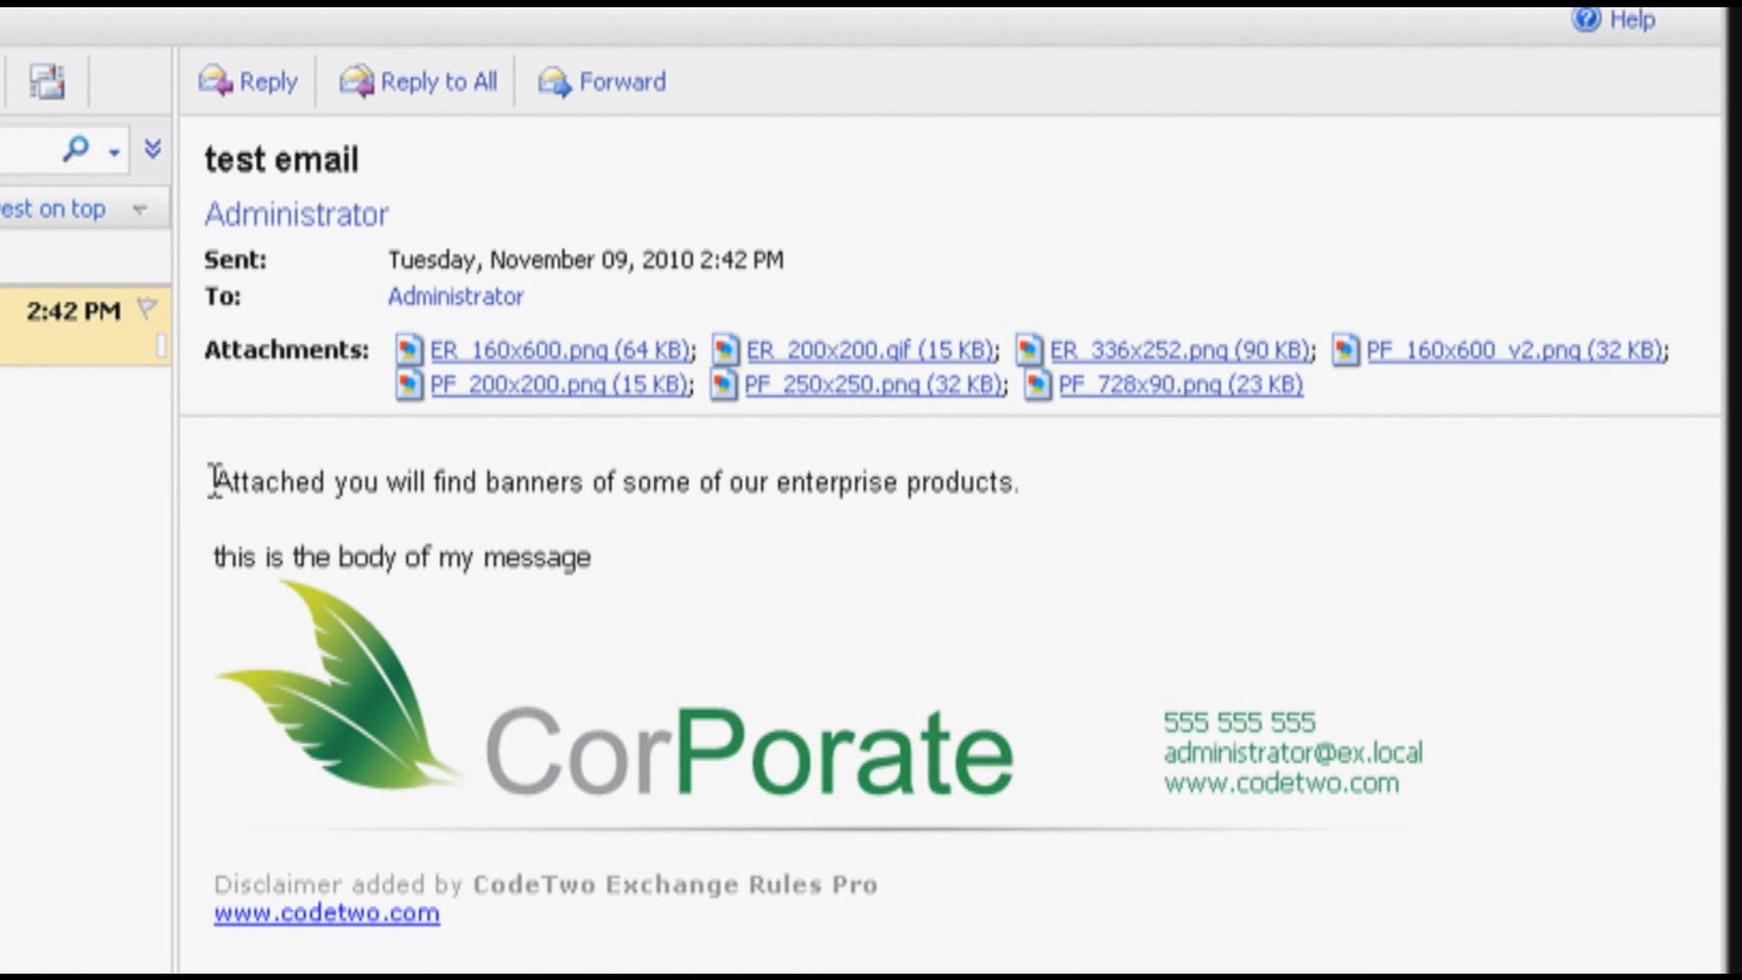
# - In the received test email, select the inserted 'Attached you will find banners…' line
pyautogui.moveTo(214, 481); pyautogui.dragTo(1003, 484)
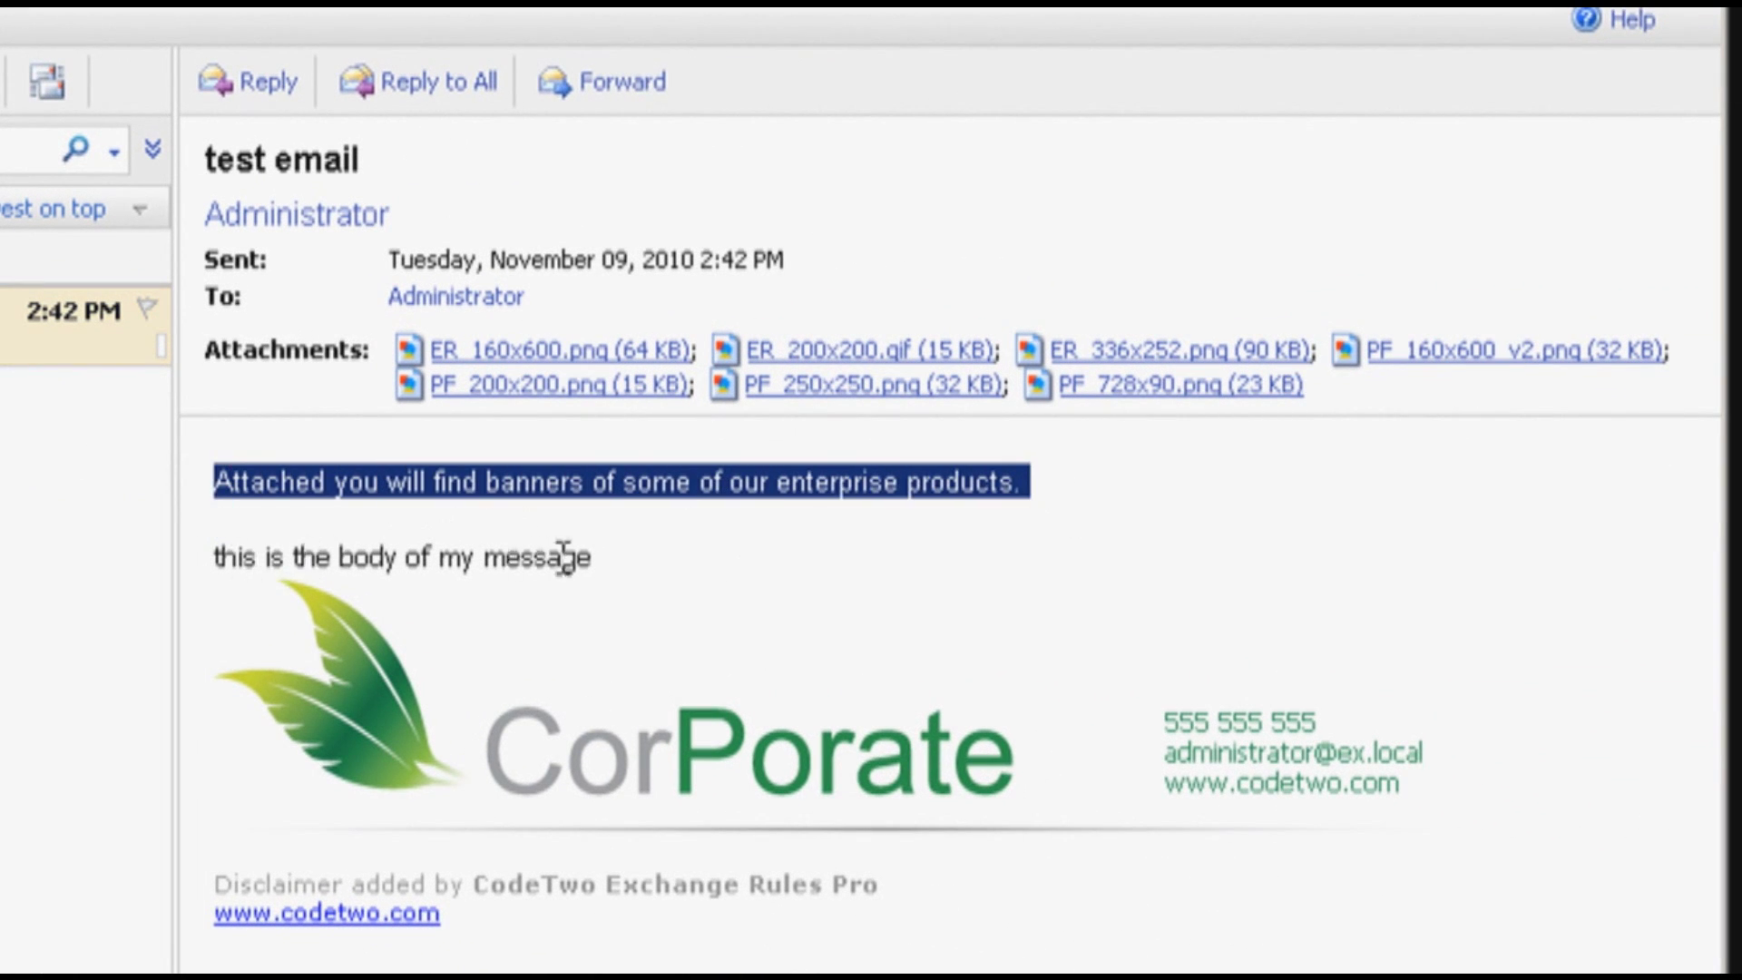